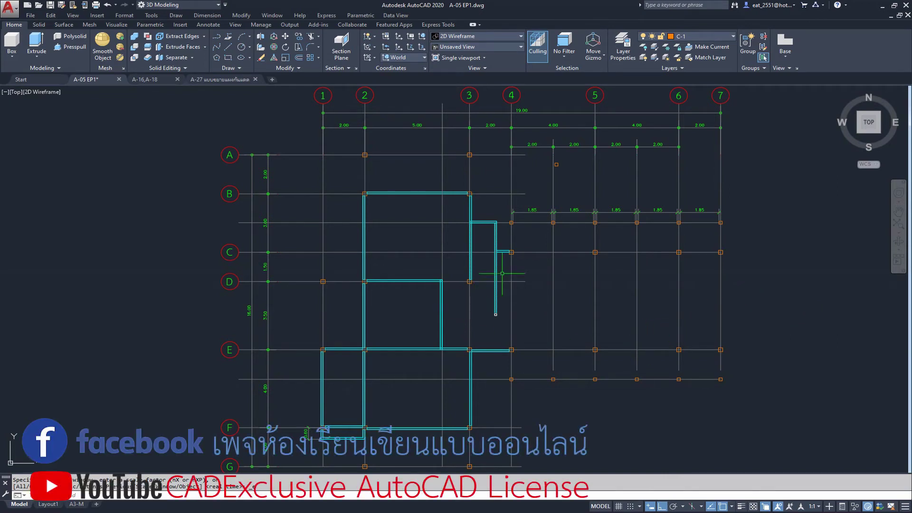
Zoom to extents, then zoom in and centre the A-05 grid and wall plan in the view
{"action": "type", "text": "e"}
{"action": "key", "text": "Return"}
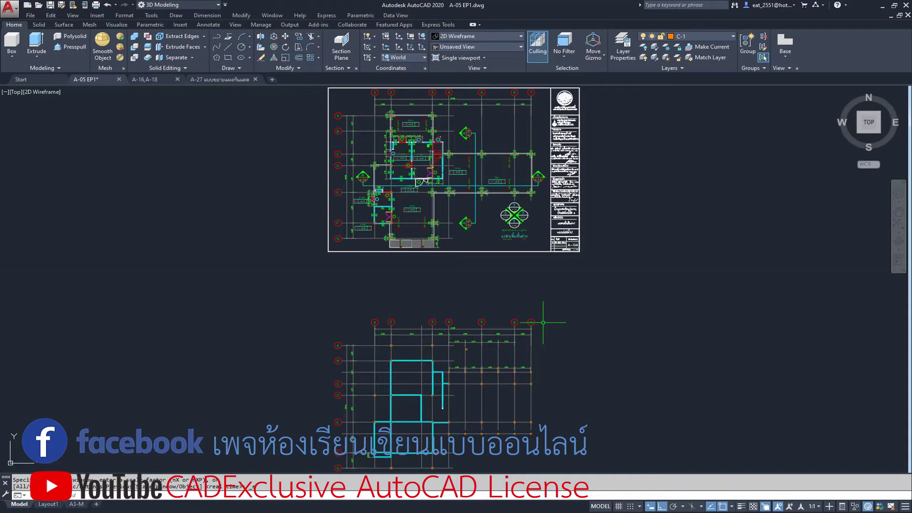
{"action": "scroll", "coordinate": [499, 378], "scroll_direction": "up", "scroll_amount": 2}
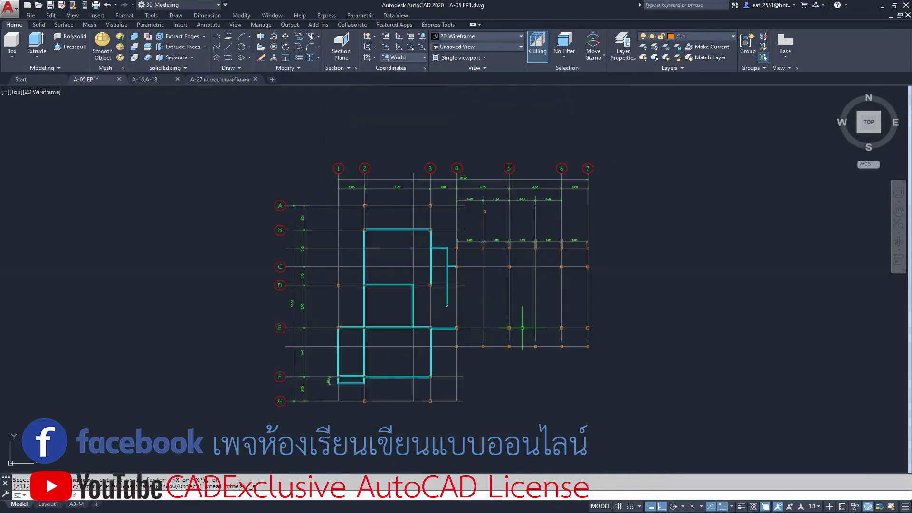
{"action": "middle_click_drag", "start_coordinate": [522, 328], "coordinate": [557, 297]}
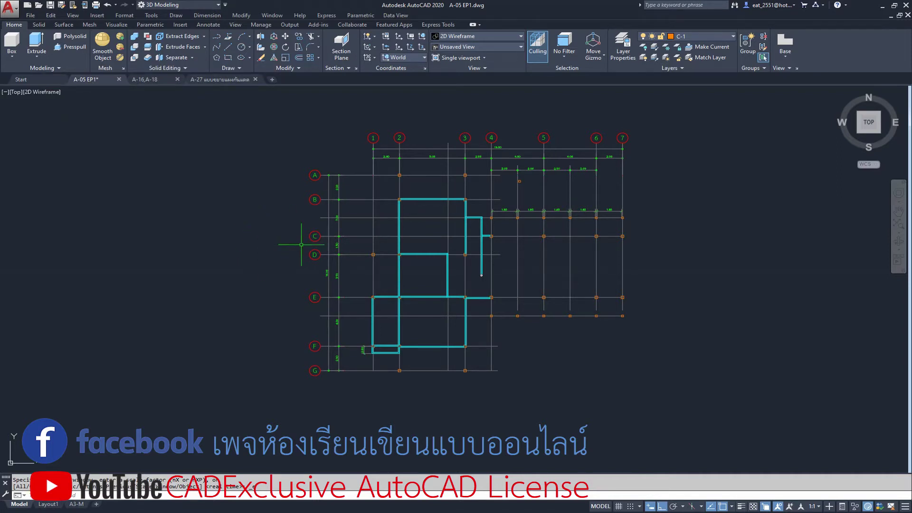
{"action": "left_click", "coordinate": [155, 81]}
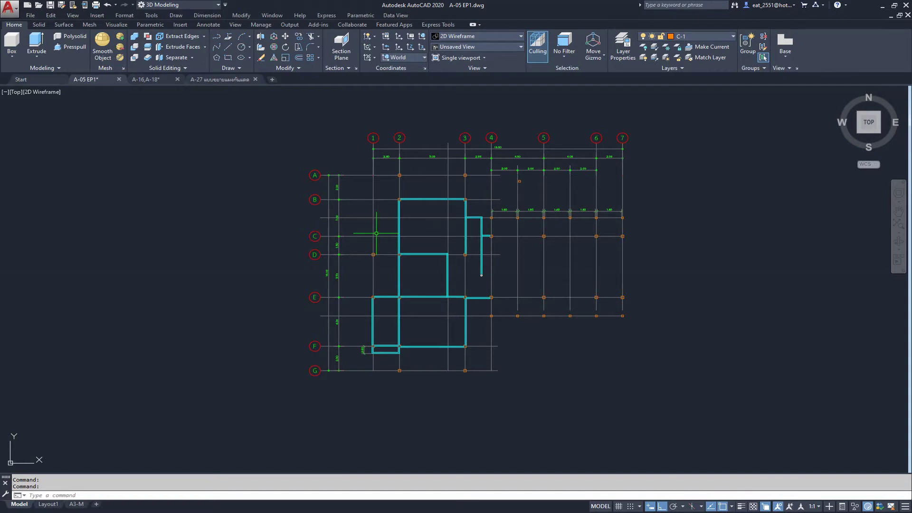
Zoom and pan the plan to bring gridline A into view
{"action": "scroll", "coordinate": [397, 235], "scroll_direction": "up", "scroll_amount": 4}
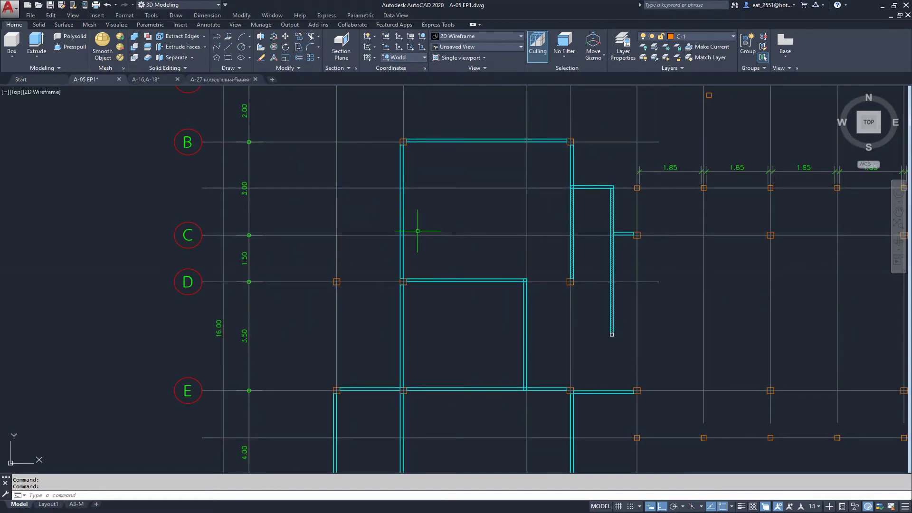
{"action": "middle_click_drag", "start_coordinate": [417, 252], "coordinate": [417, 316]}
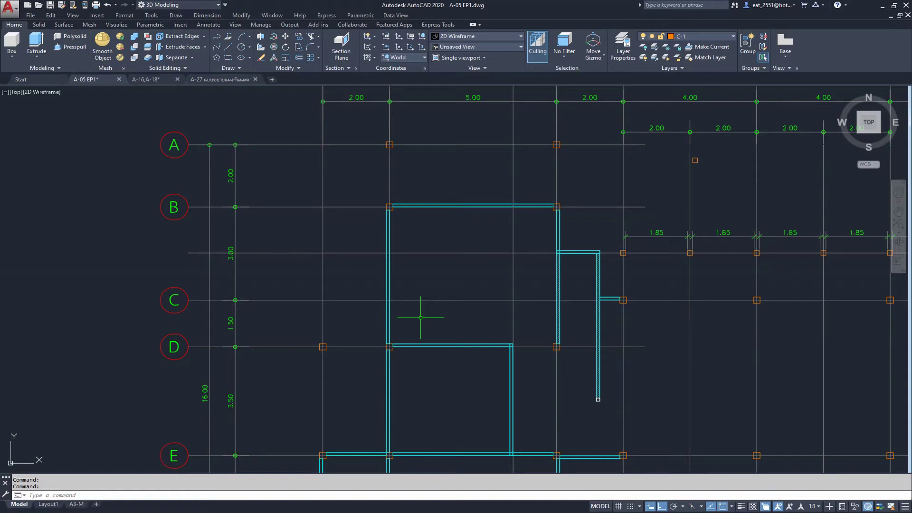
{"action": "scroll", "coordinate": [421, 318], "scroll_direction": "down", "scroll_amount": 3}
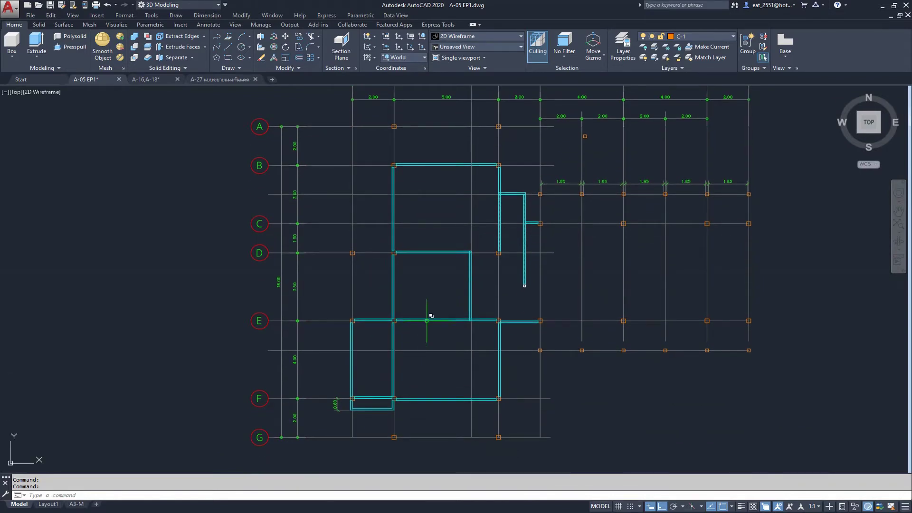
Visit the A-16,A-18 drawing and back, then bring up the A-05 floor-plan PDF
{"action": "left_click", "coordinate": [147, 81]}
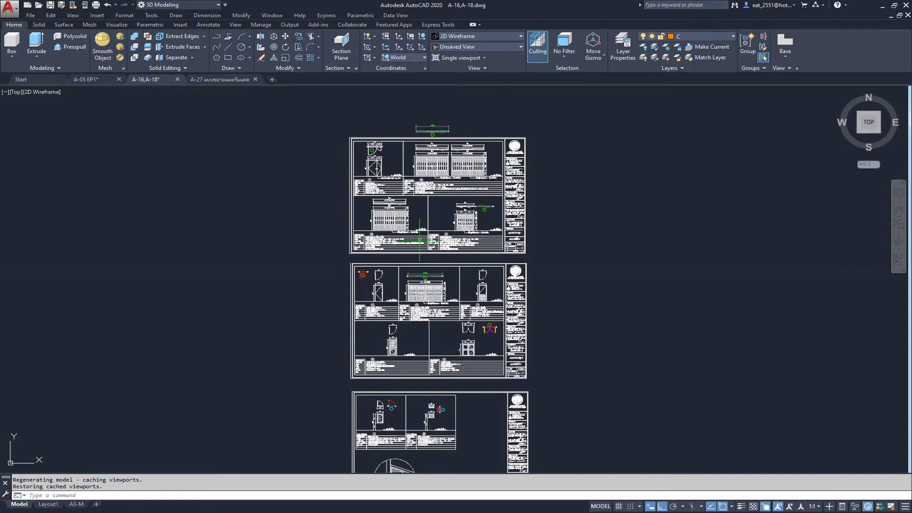
{"action": "key", "text": "ctrl+Tab"}
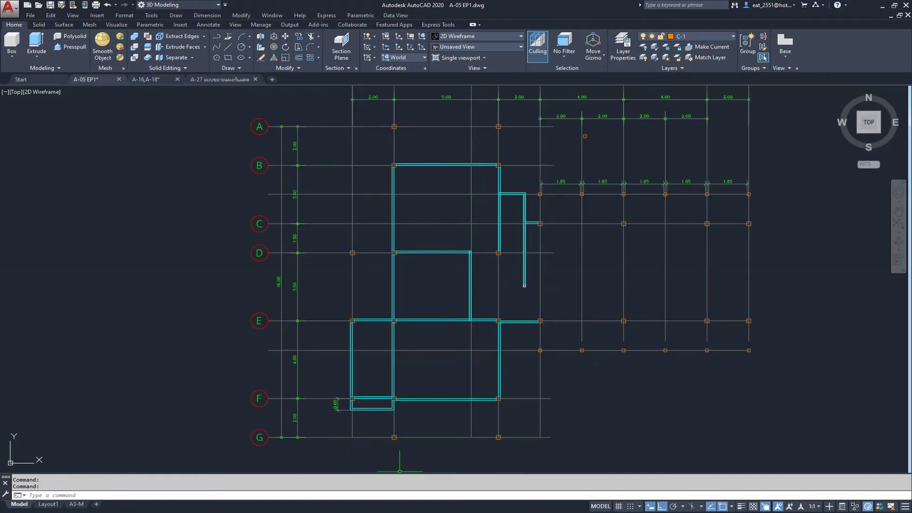
{"action": "left_click", "coordinate": [315, 483]}
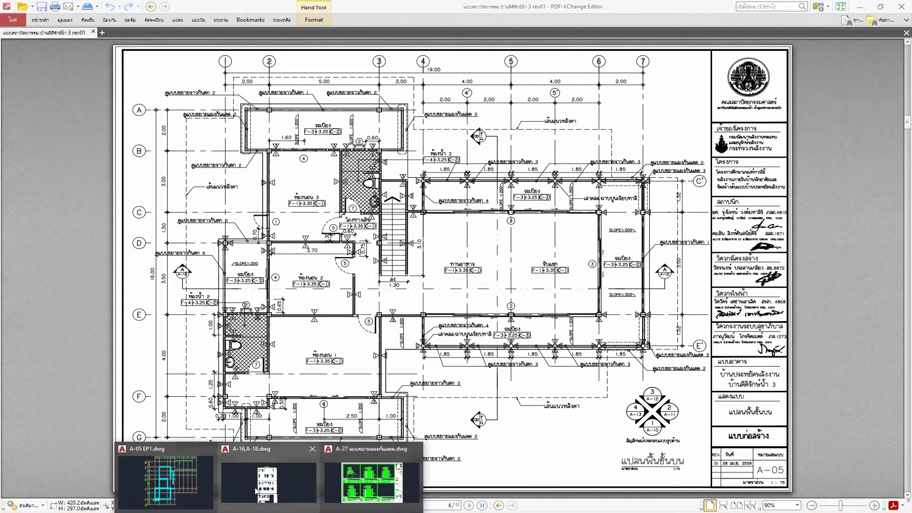
Return to the PDF and scroll back to page 2, the A-01 drawing index
{"action": "left_click", "coordinate": [166, 477]}
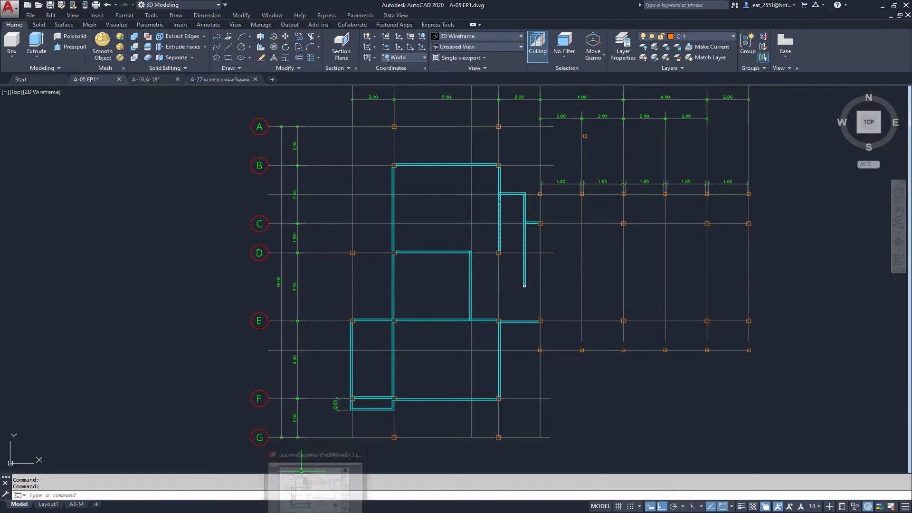
{"action": "left_click", "coordinate": [318, 471]}
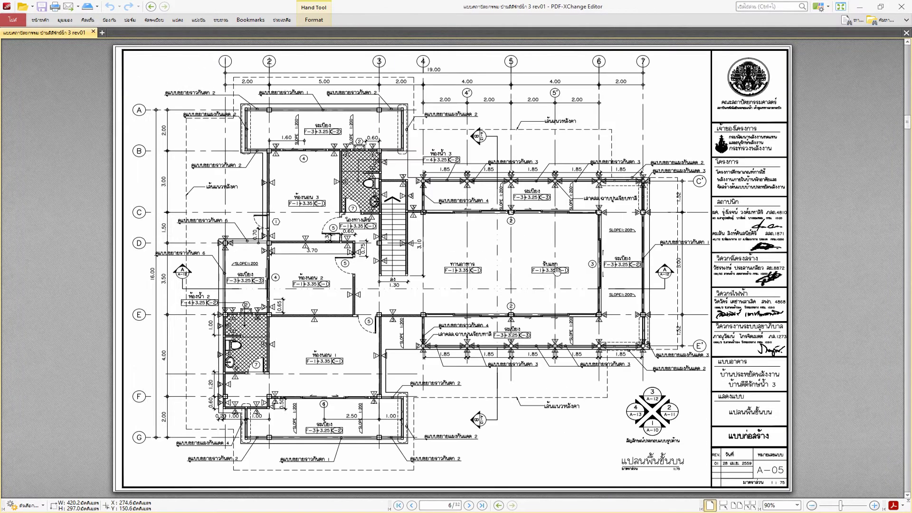
{"action": "scroll", "coordinate": [557, 272], "scroll_direction": "down", "scroll_amount": 3}
{"action": "scroll", "coordinate": [558, 272], "scroll_direction": "up", "scroll_amount": 3}
{"action": "scroll", "coordinate": [557, 271], "scroll_direction": "up", "scroll_amount": 2}
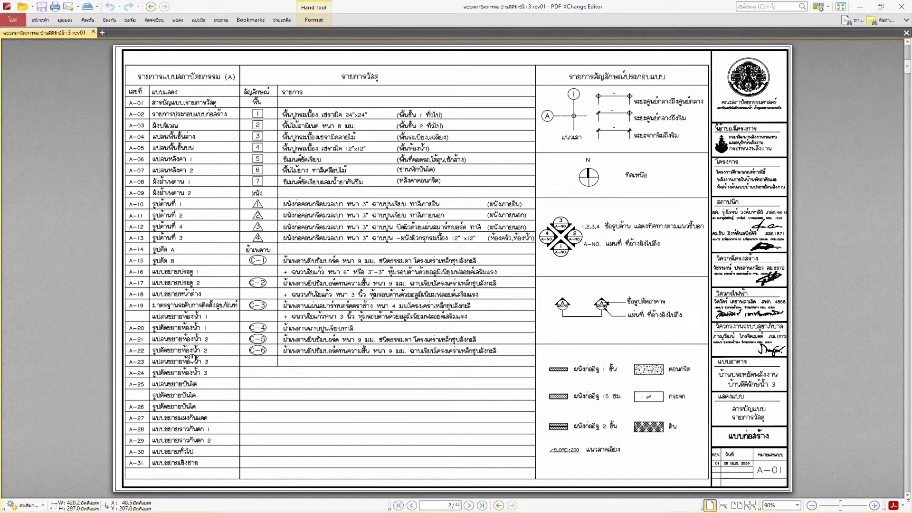
Scroll forward to page 22, sheet A-21, the enlarged plan of bathroom 2
{"action": "scroll", "coordinate": [333, 351], "scroll_direction": "down", "scroll_amount": 5}
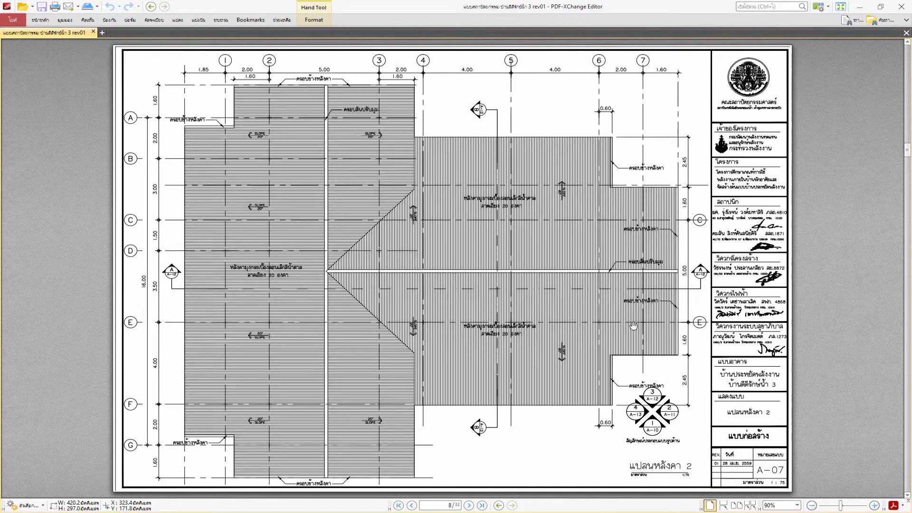
{"action": "scroll", "coordinate": [475, 342], "scroll_direction": "down", "scroll_amount": 4}
{"action": "scroll", "coordinate": [630, 337], "scroll_direction": "down", "scroll_amount": 3}
{"action": "scroll", "coordinate": [629, 337], "scroll_direction": "down", "scroll_amount": 3}
{"action": "scroll", "coordinate": [630, 337], "scroll_direction": "down", "scroll_amount": 3}
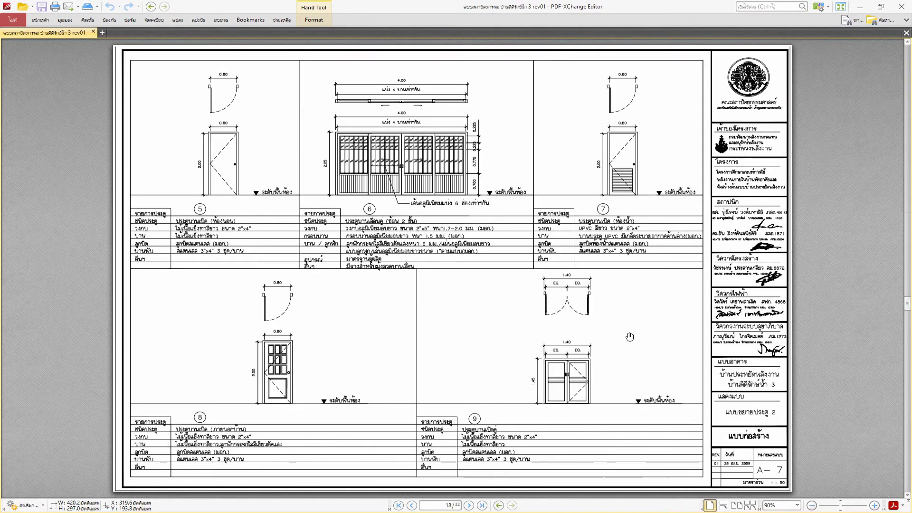
{"action": "scroll", "coordinate": [629, 336], "scroll_direction": "down", "scroll_amount": 2}
{"action": "scroll", "coordinate": [629, 337], "scroll_direction": "down", "scroll_amount": 1}
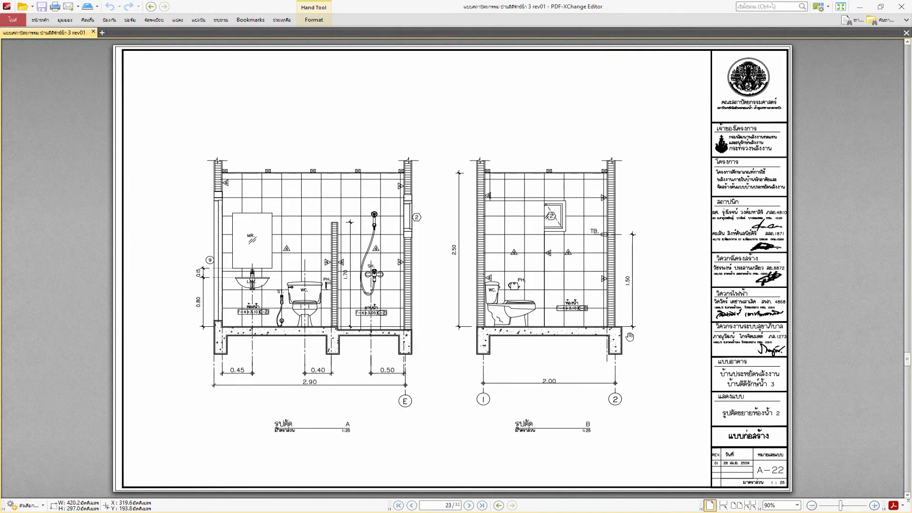
{"action": "scroll", "coordinate": [630, 337], "scroll_direction": "up", "scroll_amount": 1}
{"action": "scroll", "coordinate": [630, 337], "scroll_direction": "up", "scroll_amount": 2}
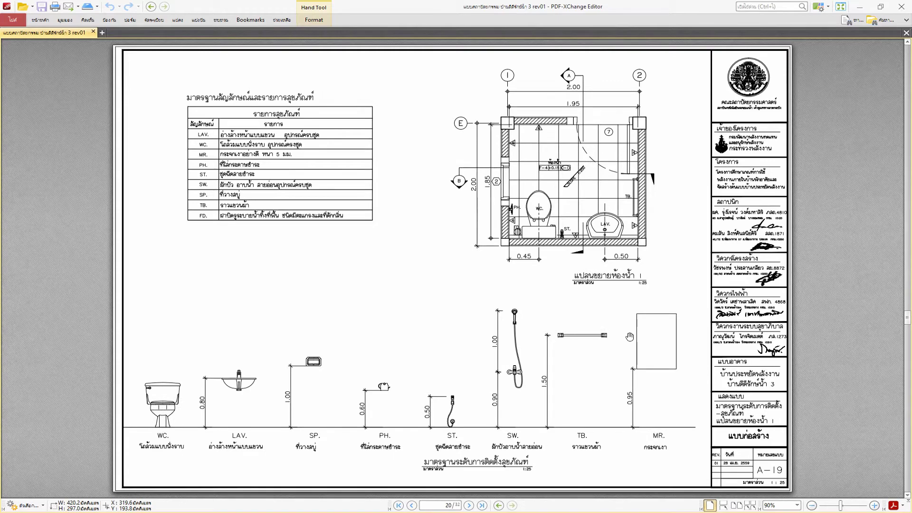
{"action": "scroll", "coordinate": [630, 337], "scroll_direction": "down", "scroll_amount": 2}
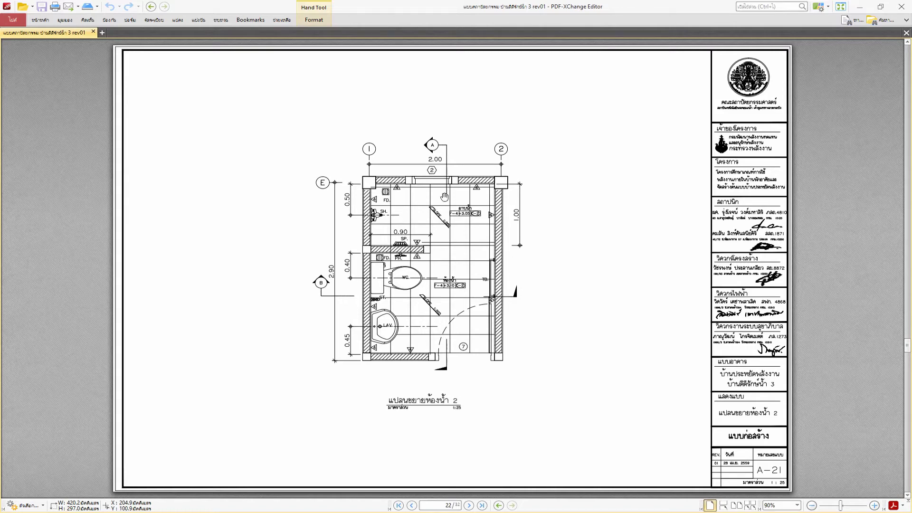
Scroll on to page 24, sheet A-23, showing the enlarged plan of bathroom 3
{"action": "scroll", "coordinate": [444, 196], "scroll_direction": "down", "scroll_amount": 3}
{"action": "scroll", "coordinate": [444, 197], "scroll_direction": "down", "scroll_amount": 3}
{"action": "scroll", "coordinate": [444, 196], "scroll_direction": "down", "scroll_amount": 3}
{"action": "scroll", "coordinate": [445, 196], "scroll_direction": "down", "scroll_amount": 3}
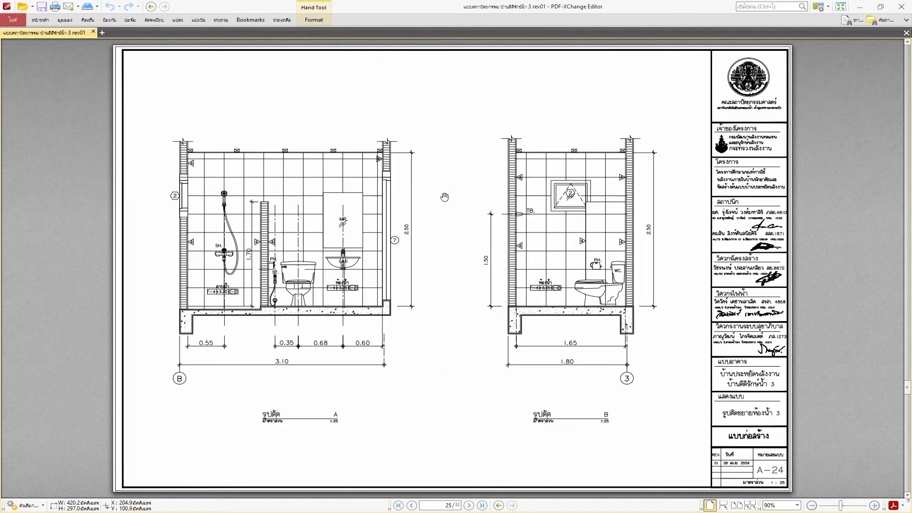
{"action": "scroll", "coordinate": [444, 196], "scroll_direction": "up", "scroll_amount": 3}
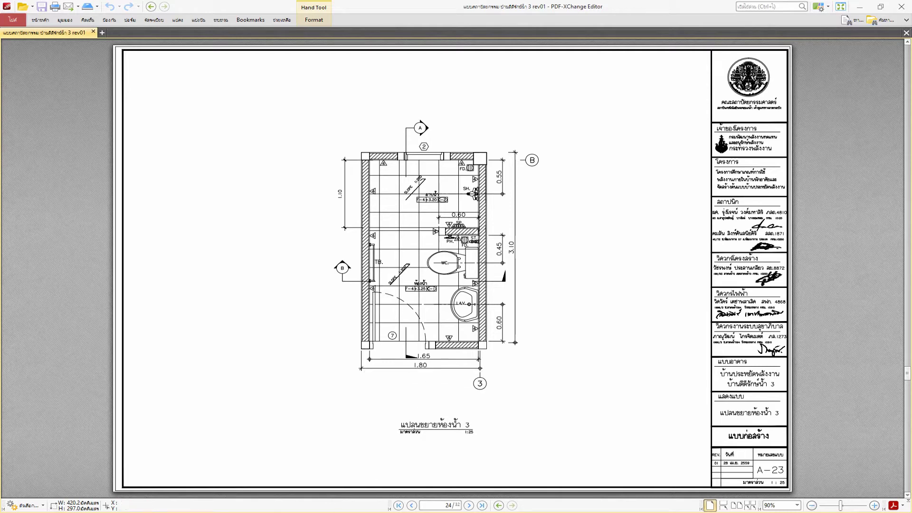
Return to the A-05 EP1 drawing and zoom in on the hatched stair walls near grids C and D
{"action": "left_click", "coordinate": [159, 476]}
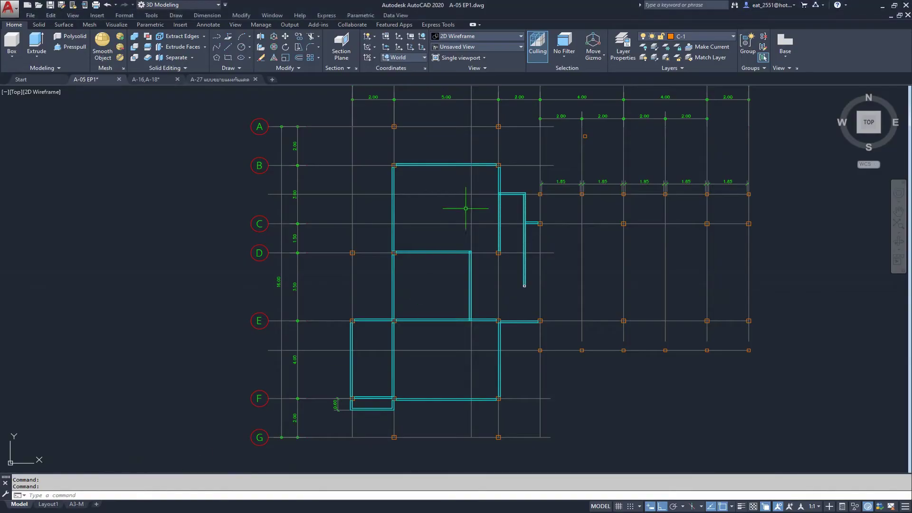
{"action": "scroll", "coordinate": [489, 202], "scroll_direction": "up", "scroll_amount": 4}
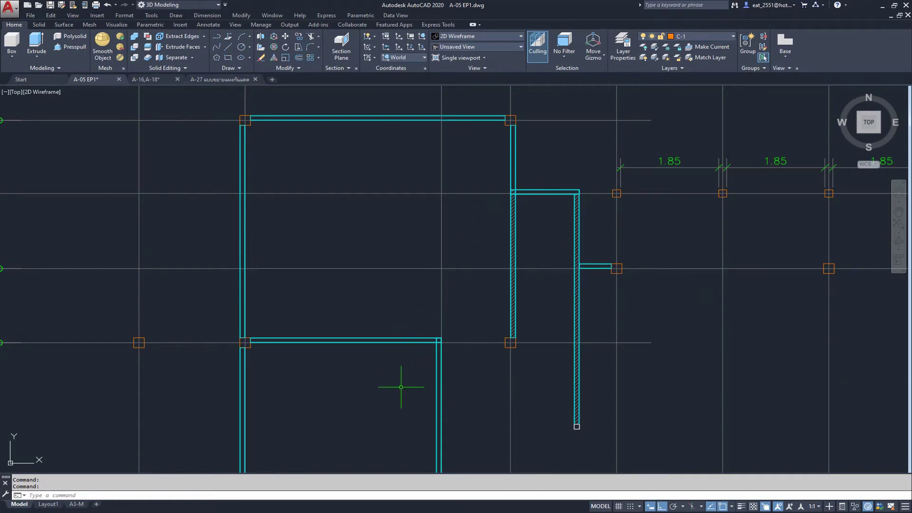
{"action": "scroll", "coordinate": [403, 381], "scroll_direction": "up", "scroll_amount": 2}
{"action": "scroll", "coordinate": [336, 293], "scroll_direction": "up", "scroll_amount": 1}
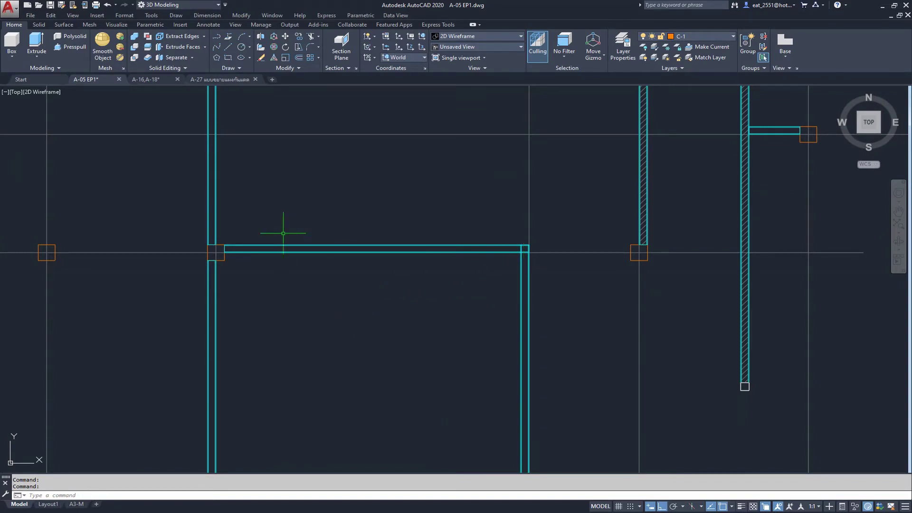
Add a 3.50 linear dimension between the two vertical wall corners, placed below the top wall
{"action": "left_click", "coordinate": [207, 15]}
{"action": "left_click", "coordinate": [219, 42]}
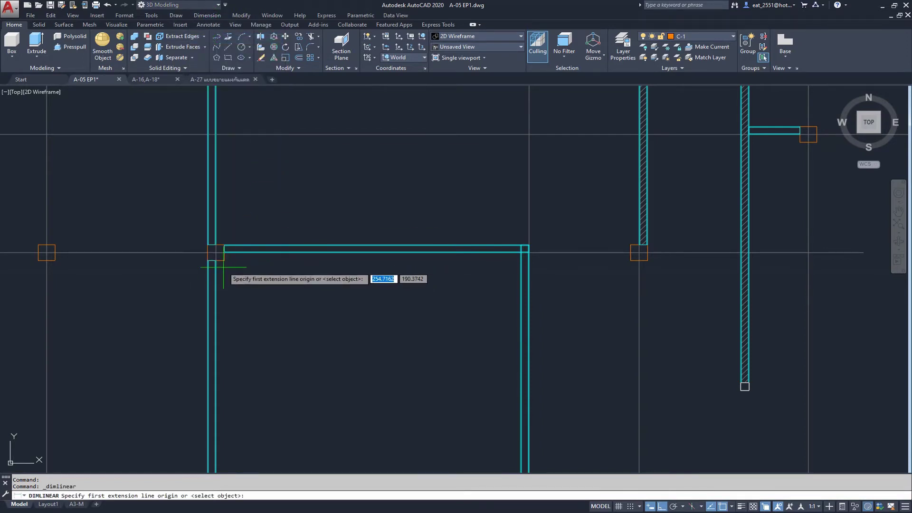
{"action": "scroll", "coordinate": [221, 264], "scroll_direction": "up", "scroll_amount": 2}
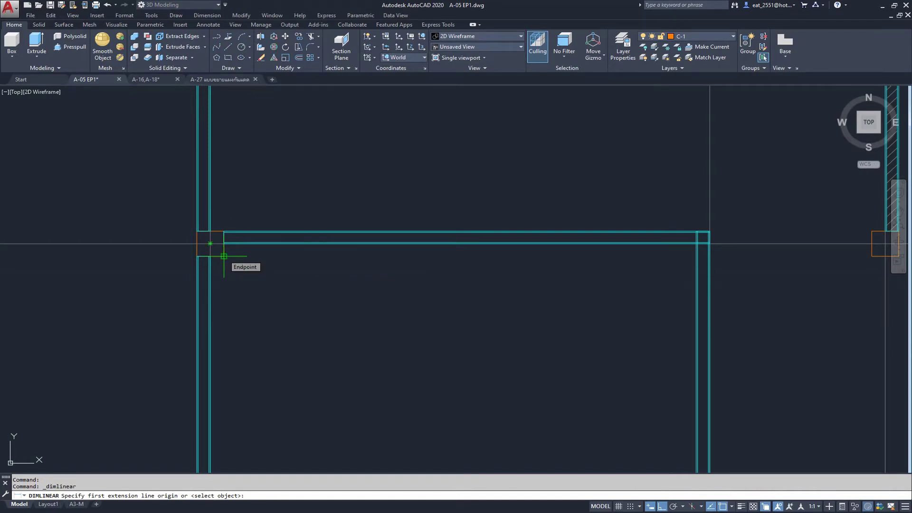
{"action": "left_click", "coordinate": [224, 257]}
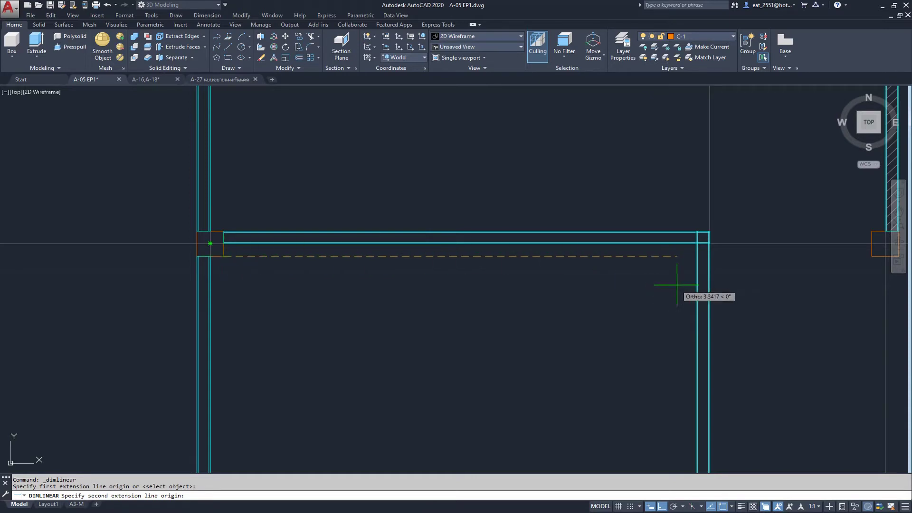
{"action": "scroll", "coordinate": [704, 259], "scroll_direction": "up", "scroll_amount": 4}
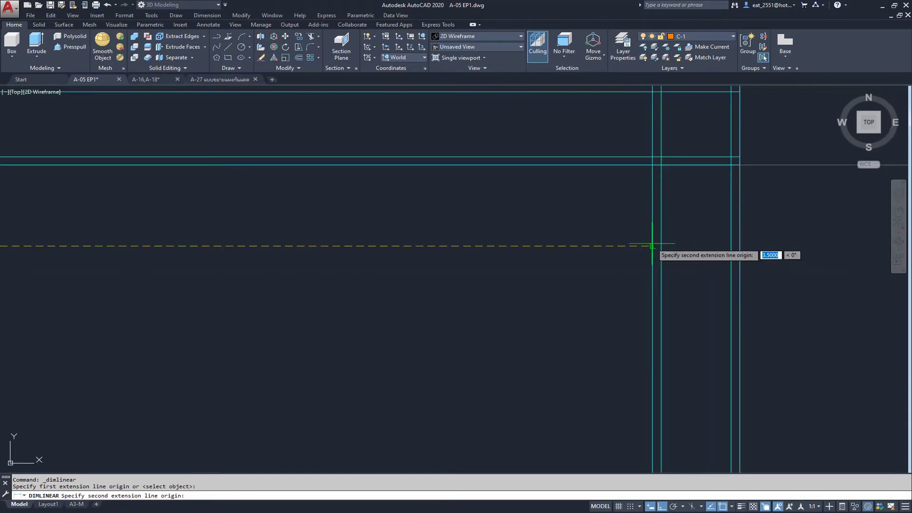
{"action": "left_click", "coordinate": [651, 247]}
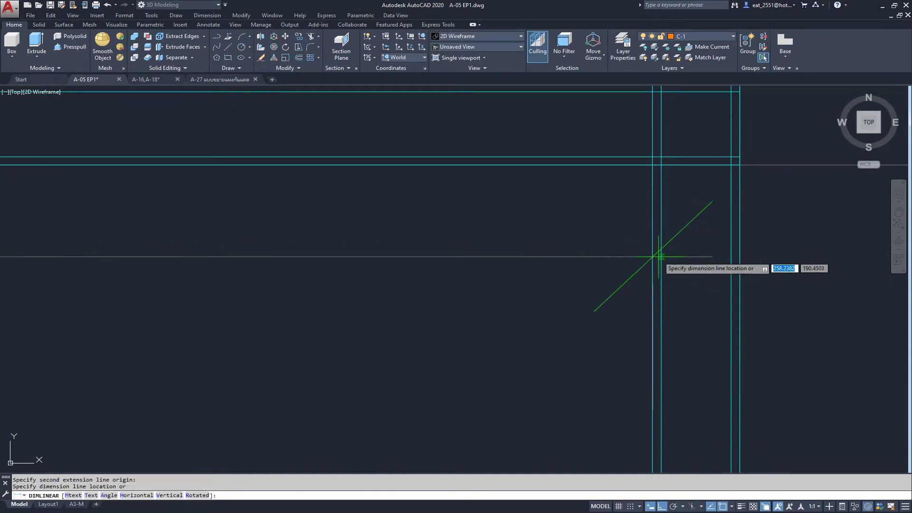
{"action": "scroll", "coordinate": [618, 266], "scroll_direction": "down", "scroll_amount": 3}
{"action": "scroll", "coordinate": [587, 269], "scroll_direction": "down", "scroll_amount": 2}
{"action": "scroll", "coordinate": [506, 273], "scroll_direction": "up", "scroll_amount": 5}
{"action": "scroll", "coordinate": [505, 283], "scroll_direction": "down", "scroll_amount": 3}
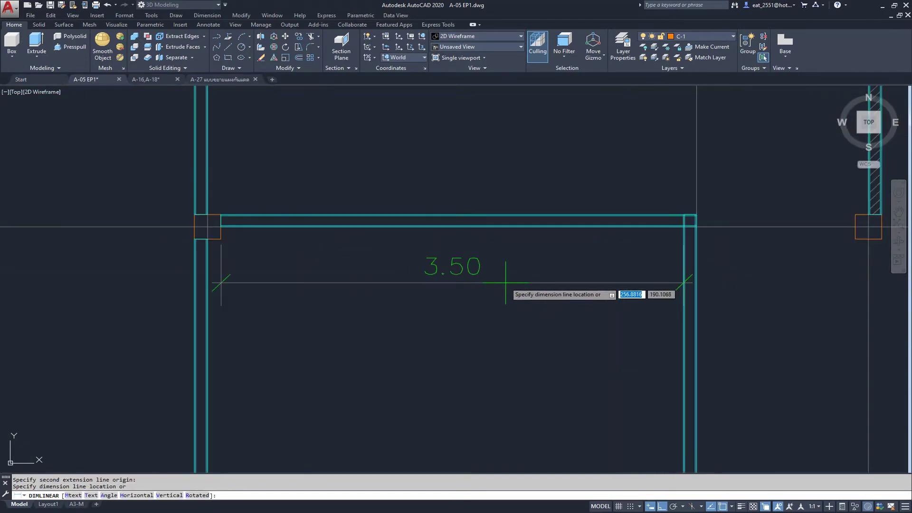
{"action": "left_click", "coordinate": [505, 284]}
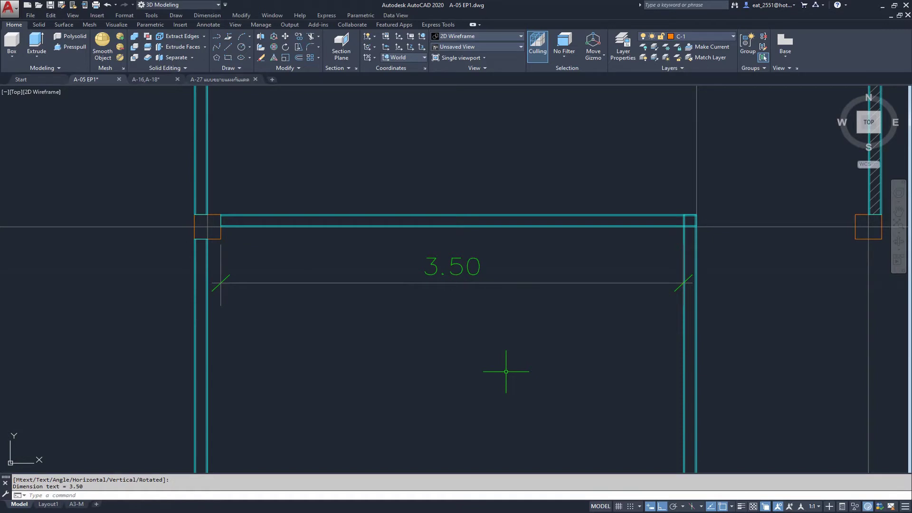
{"action": "scroll", "coordinate": [481, 351], "scroll_direction": "down", "scroll_amount": 2}
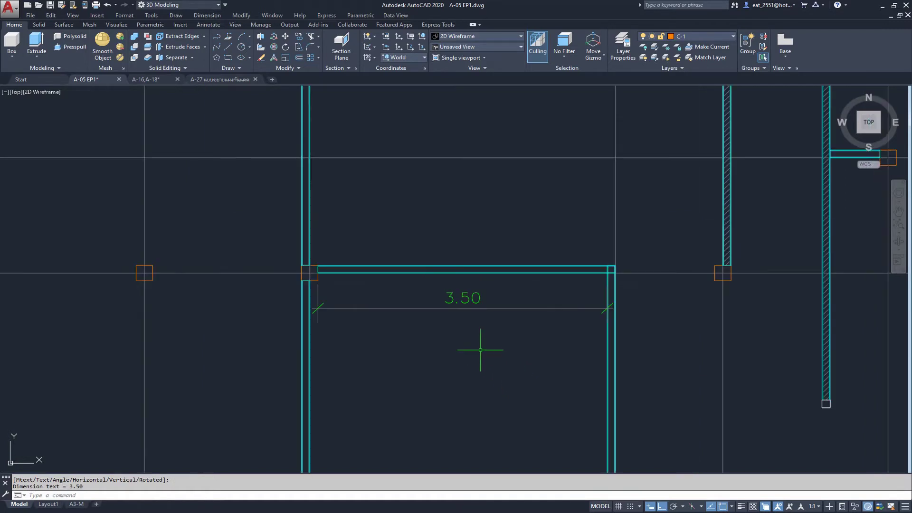
{"action": "scroll", "coordinate": [489, 350], "scroll_direction": "down", "scroll_amount": 2}
{"action": "scroll", "coordinate": [477, 338], "scroll_direction": "up", "scroll_amount": 2}
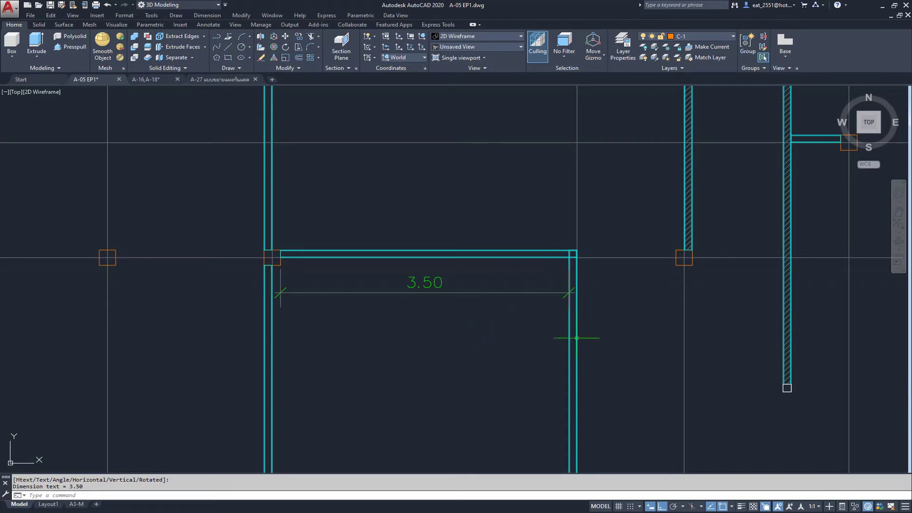
{"action": "scroll", "coordinate": [580, 331], "scroll_direction": "up", "scroll_amount": 2}
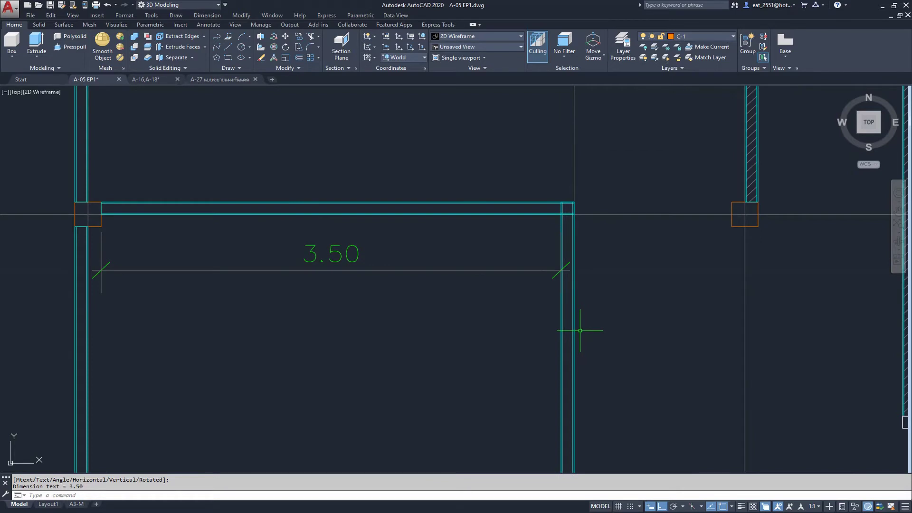
Move the right wall and its dimension 0.2 to the right
{"action": "middle_click_drag", "start_coordinate": [560, 255], "coordinate": [576, 260]}
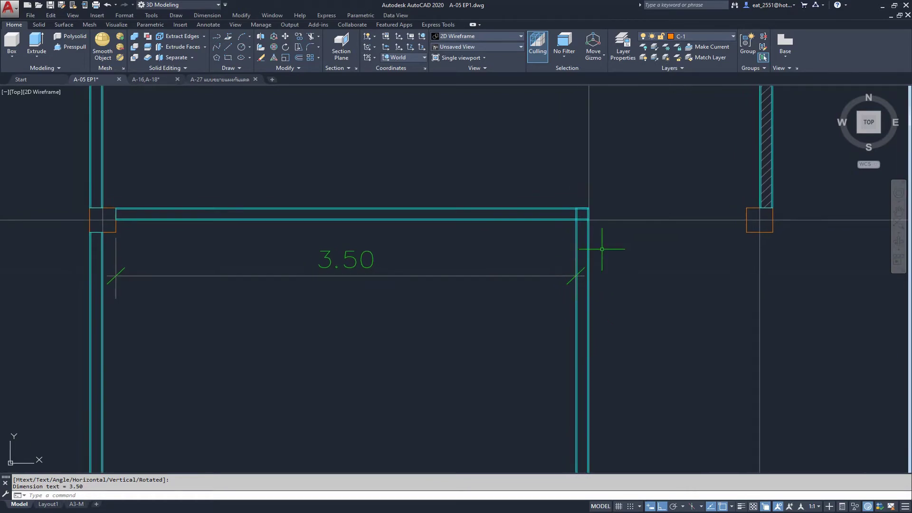
{"action": "left_click", "coordinate": [625, 242]}
{"action": "left_click", "coordinate": [543, 245]}
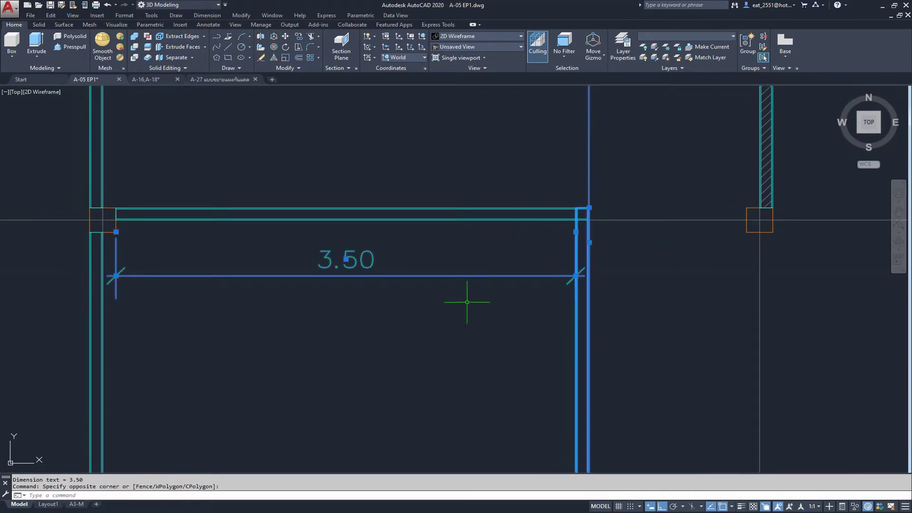
{"action": "left_click", "coordinate": [285, 36]}
{"action": "left_click", "coordinate": [416, 347]}
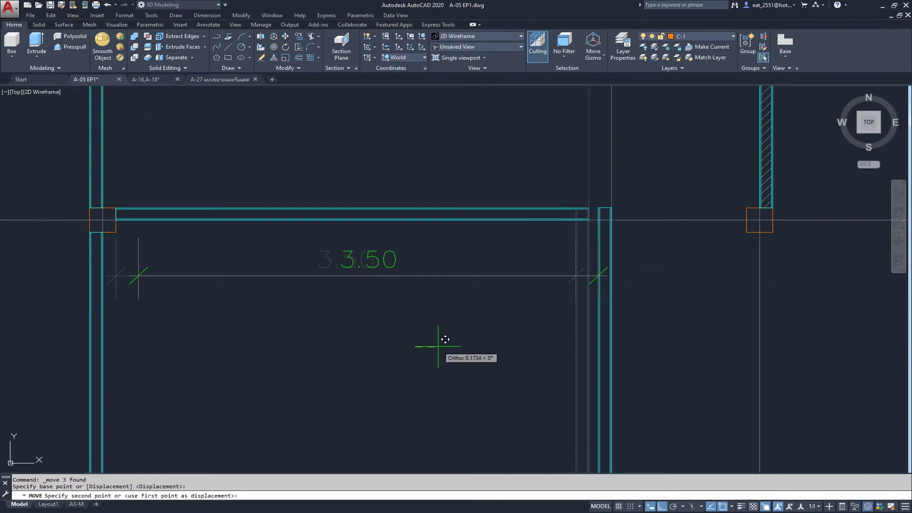
{"action": "type", "text": ".2"}
{"action": "key", "text": "Return"}
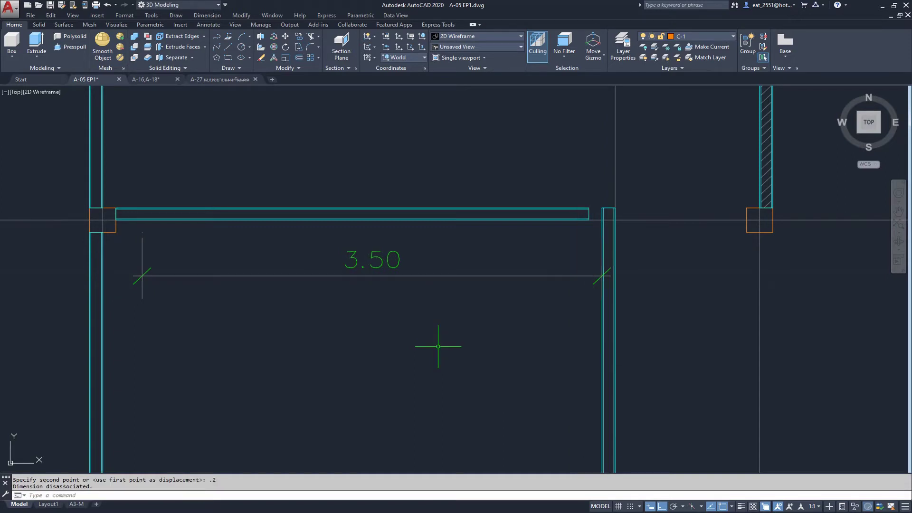
Reattach the dimension's left end to the column corner so it reads 3.70
{"action": "left_click", "coordinate": [143, 240]}
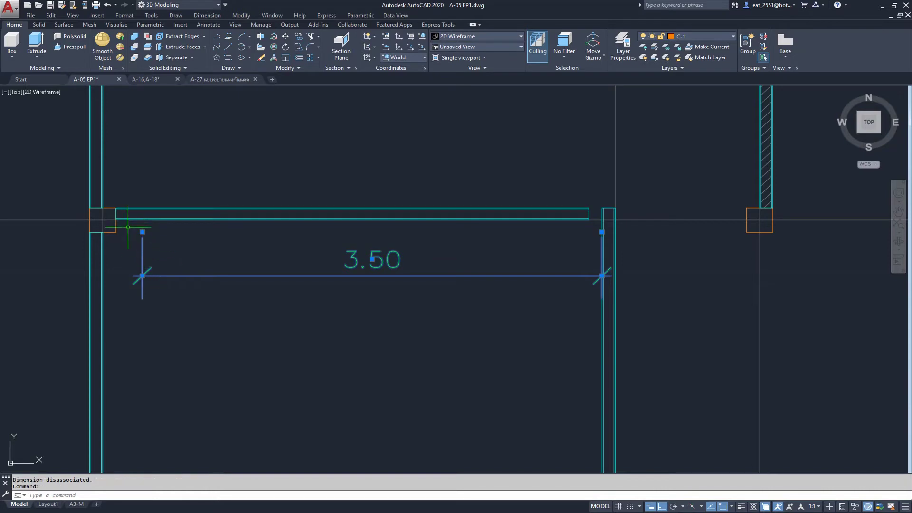
{"action": "left_click", "coordinate": [142, 231]}
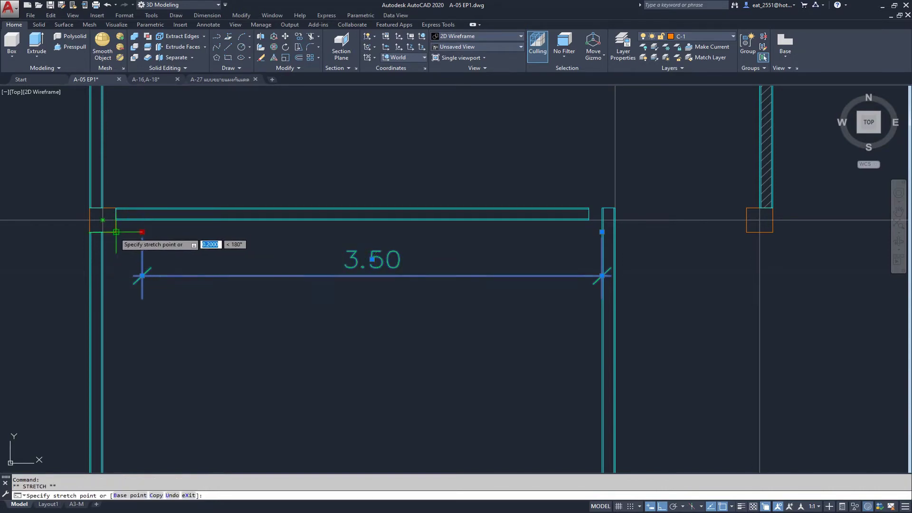
{"action": "left_click", "coordinate": [116, 232]}
{"action": "key", "text": "Escape"}
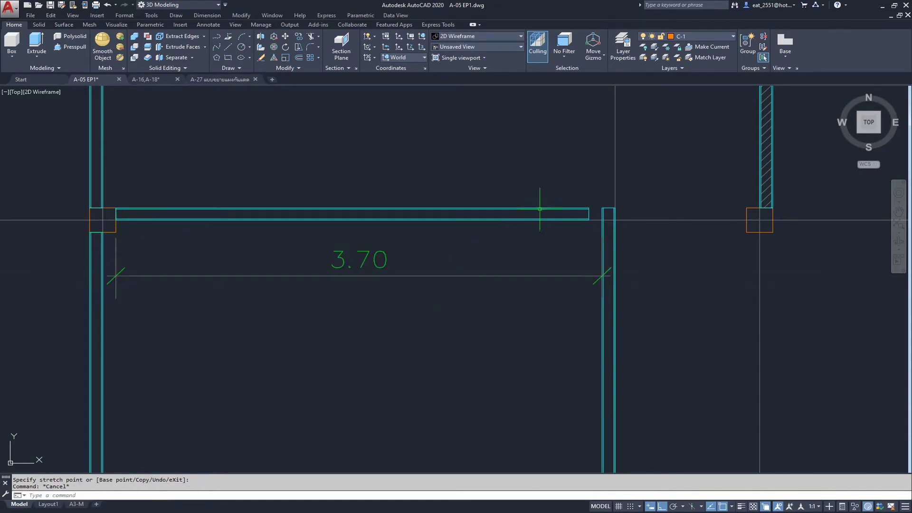
Stretch the top wall's end to meet the moved right wall
{"action": "left_click", "coordinate": [542, 209]}
{"action": "scroll", "coordinate": [636, 232], "scroll_direction": "up", "scroll_amount": 5}
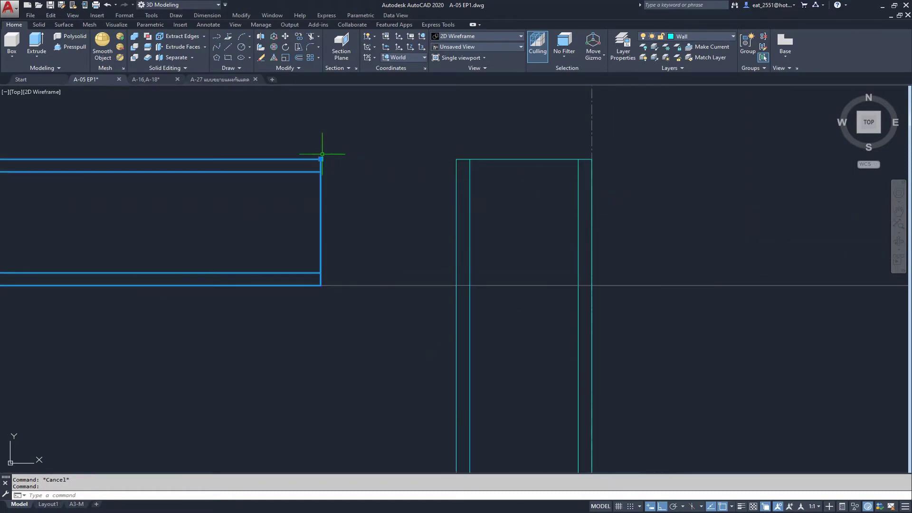
{"action": "left_click", "coordinate": [321, 159]}
{"action": "left_click", "coordinate": [592, 159]}
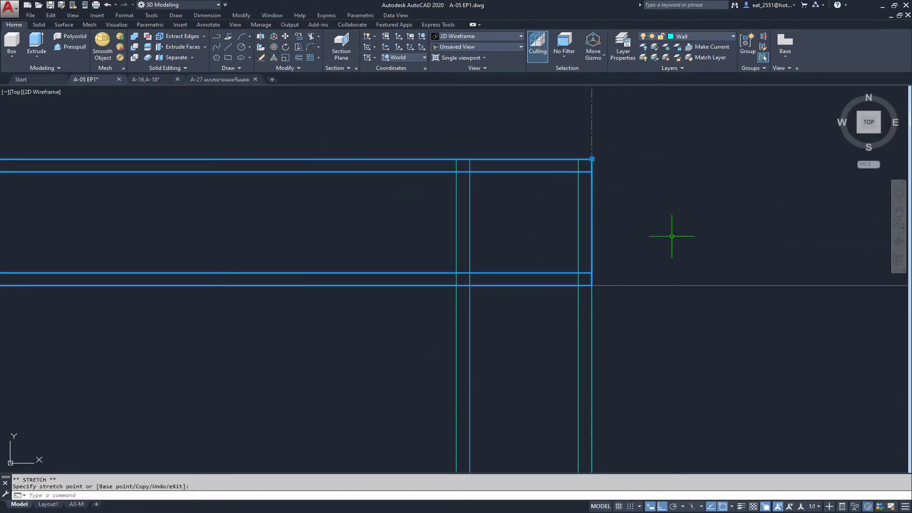
{"action": "key", "text": "Escape"}
Delete the leftover vertical line at the wall junction and recentre the room
{"action": "scroll", "coordinate": [585, 260], "scroll_direction": "down", "scroll_amount": 2}
{"action": "middle_click_drag", "start_coordinate": [635, 305], "coordinate": [603, 298]}
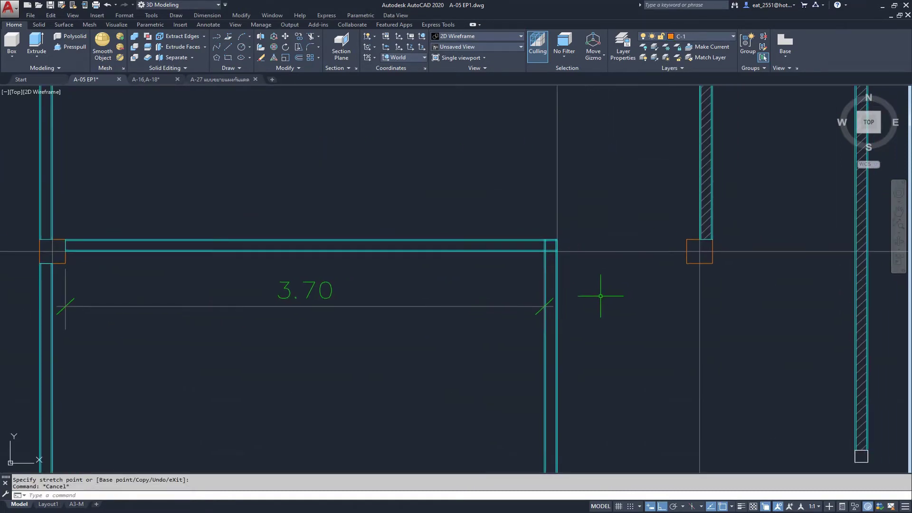
{"action": "scroll", "coordinate": [551, 304], "scroll_direction": "up", "scroll_amount": 2}
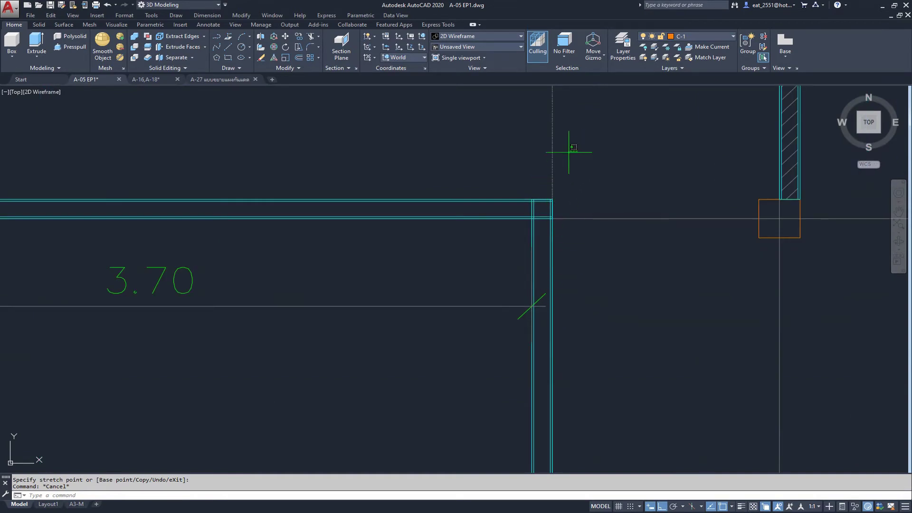
{"action": "left_click_drag", "start_coordinate": [570, 149], "coordinate": [480, 163]}
{"action": "key", "text": "Delete"}
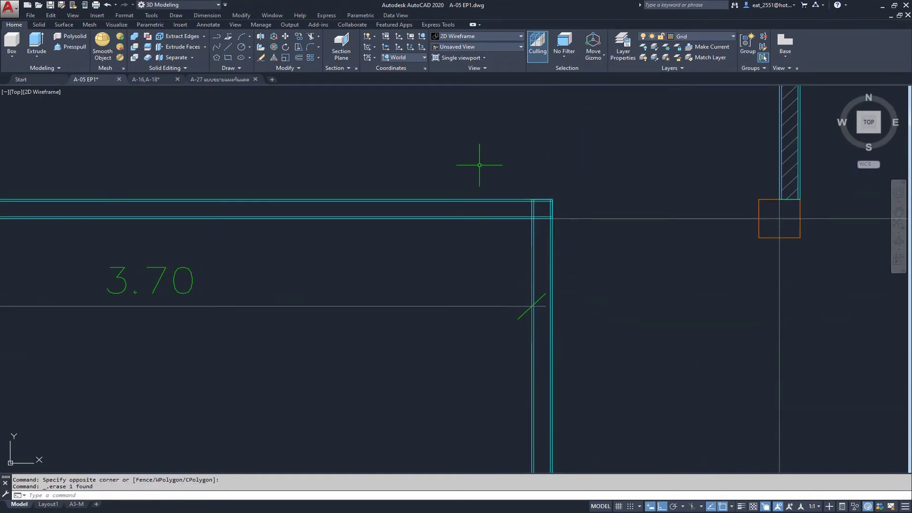
{"action": "scroll", "coordinate": [535, 281], "scroll_direction": "down", "scroll_amount": 2}
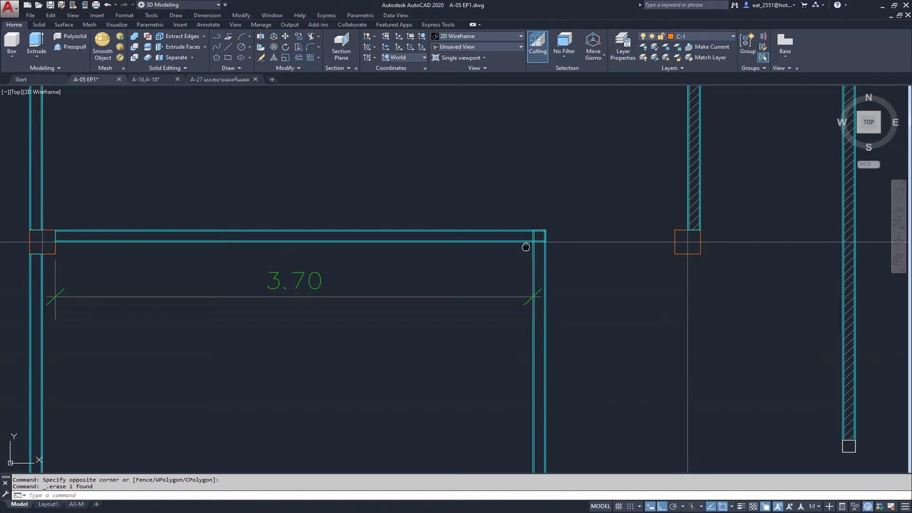
{"action": "middle_click_drag", "start_coordinate": [526, 247], "coordinate": [548, 272]}
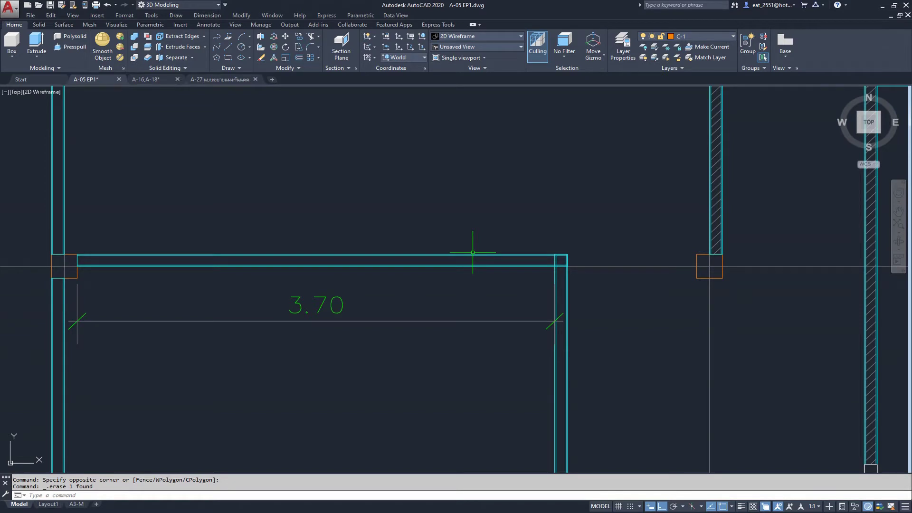
{"action": "scroll", "coordinate": [473, 252], "scroll_direction": "down", "scroll_amount": 2}
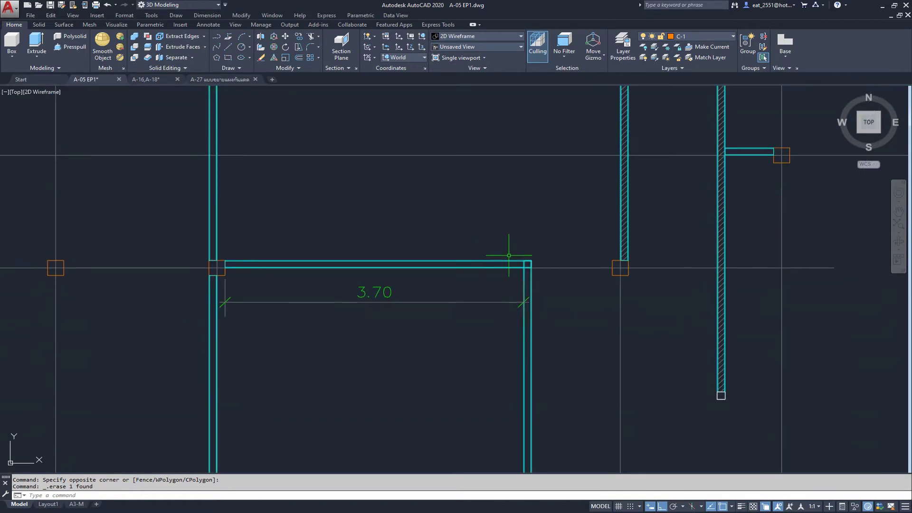
{"action": "scroll", "coordinate": [509, 256], "scroll_direction": "up", "scroll_amount": 4}
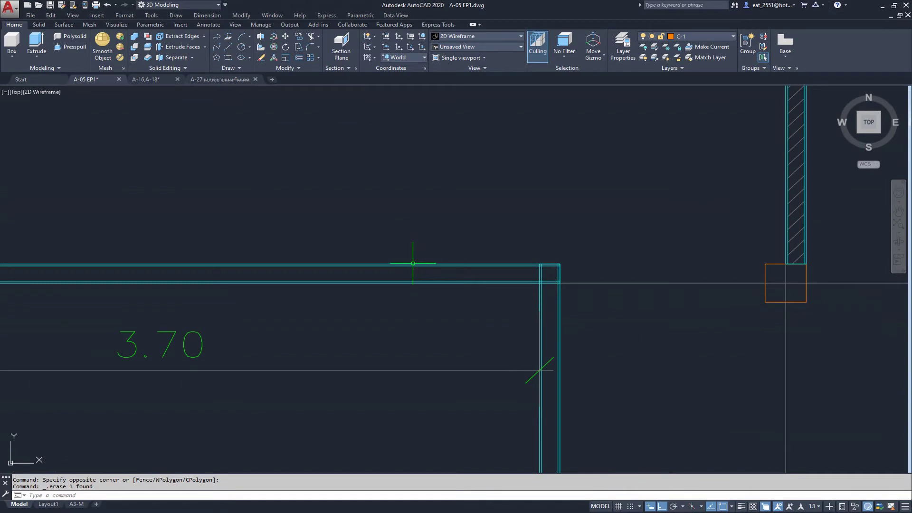
{"action": "scroll", "coordinate": [465, 228], "scroll_direction": "down", "scroll_amount": 5}
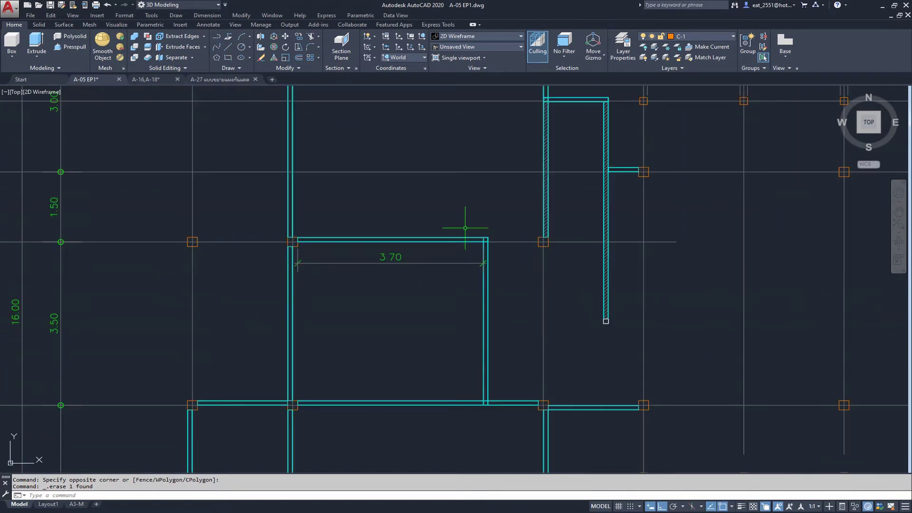
{"action": "scroll", "coordinate": [466, 228], "scroll_direction": "up", "scroll_amount": 2}
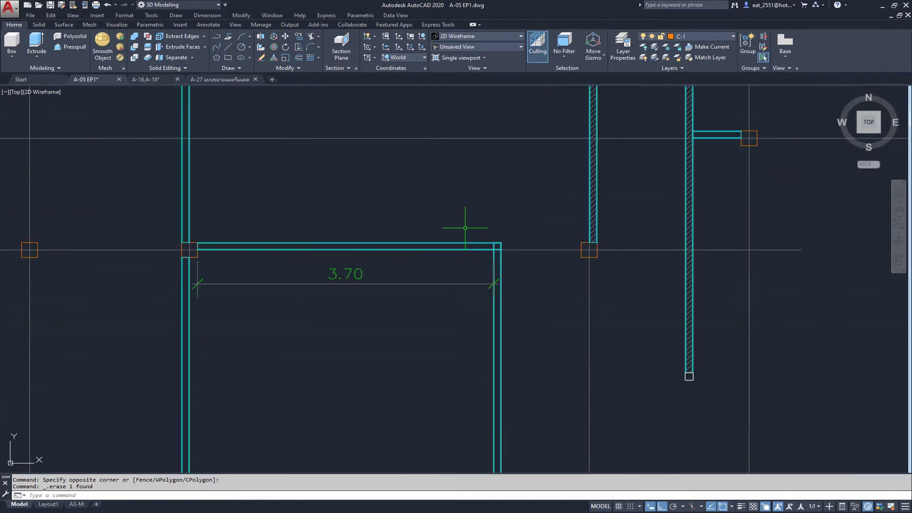
Copy the right vertical wall 0.6 to the left
{"action": "left_click", "coordinate": [515, 330]}
{"action": "left_click", "coordinate": [353, 358]}
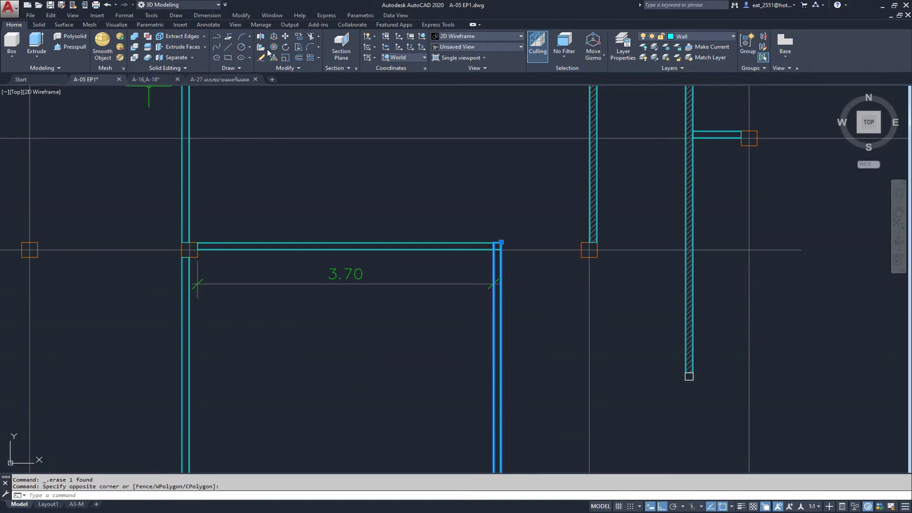
{"action": "left_click", "coordinate": [301, 37]}
{"action": "left_click", "coordinate": [426, 369]}
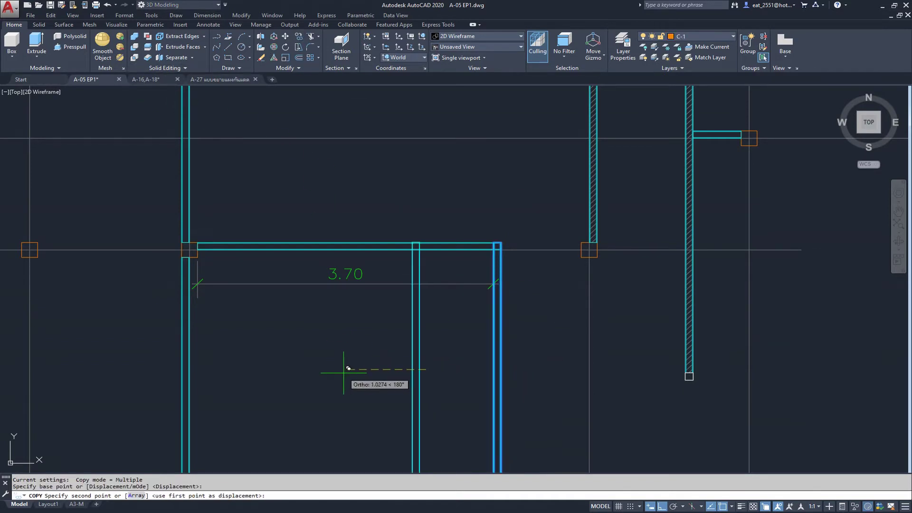
{"action": "type", "text": ".6"}
{"action": "key", "text": "Return"}
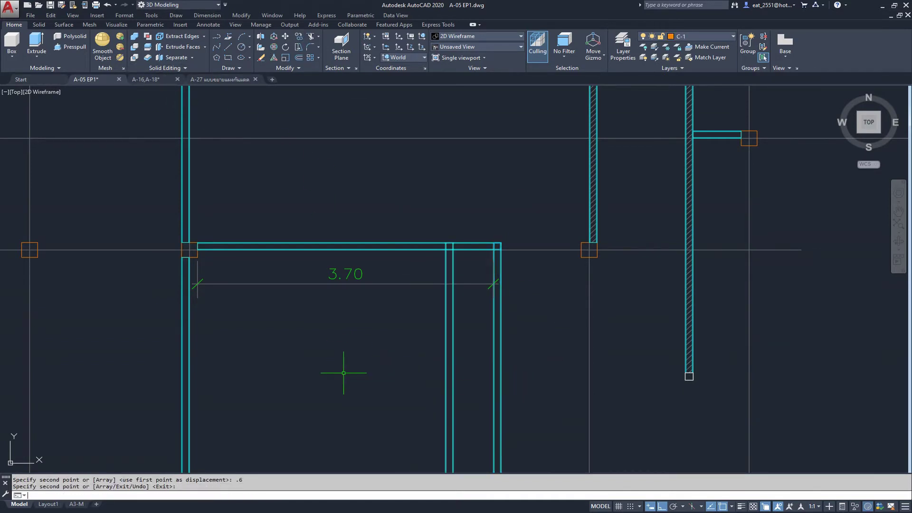
{"action": "key", "text": "Return"}
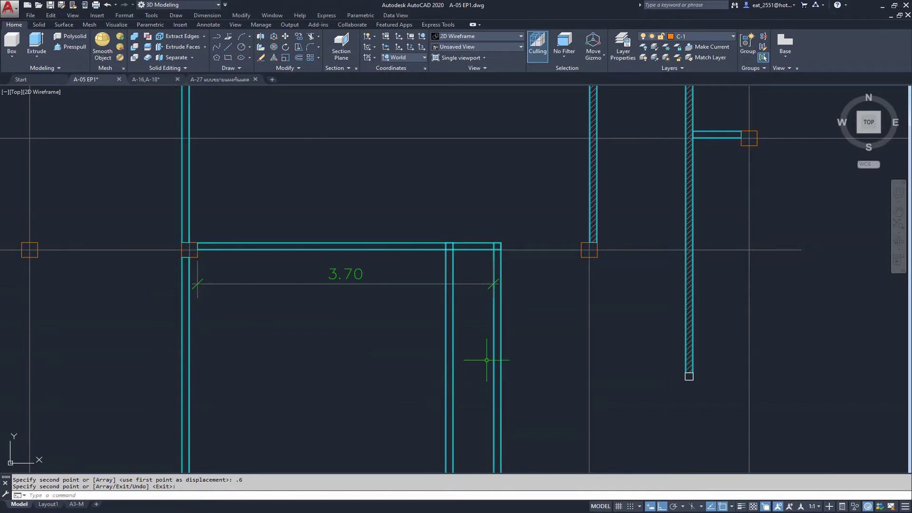
Move the new wall copy to its new position near the corner
{"action": "left_click", "coordinate": [477, 344]}
{"action": "left_click", "coordinate": [326, 371]}
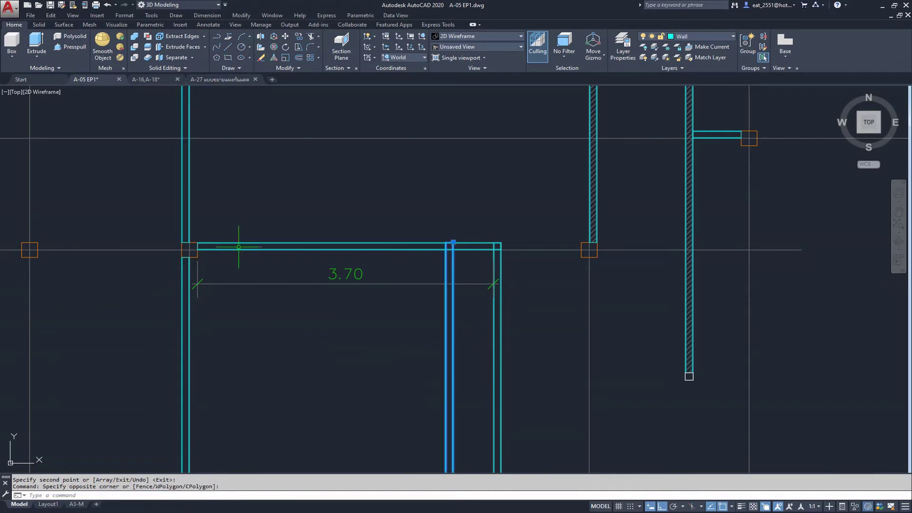
{"action": "left_click", "coordinate": [286, 37]}
{"action": "scroll", "coordinate": [434, 322], "scroll_direction": "down", "scroll_amount": 3}
{"action": "scroll", "coordinate": [439, 382], "scroll_direction": "down", "scroll_amount": 3}
{"action": "scroll", "coordinate": [425, 452], "scroll_direction": "up", "scroll_amount": 10}
{"action": "scroll", "coordinate": [454, 334], "scroll_direction": "up", "scroll_amount": 3}
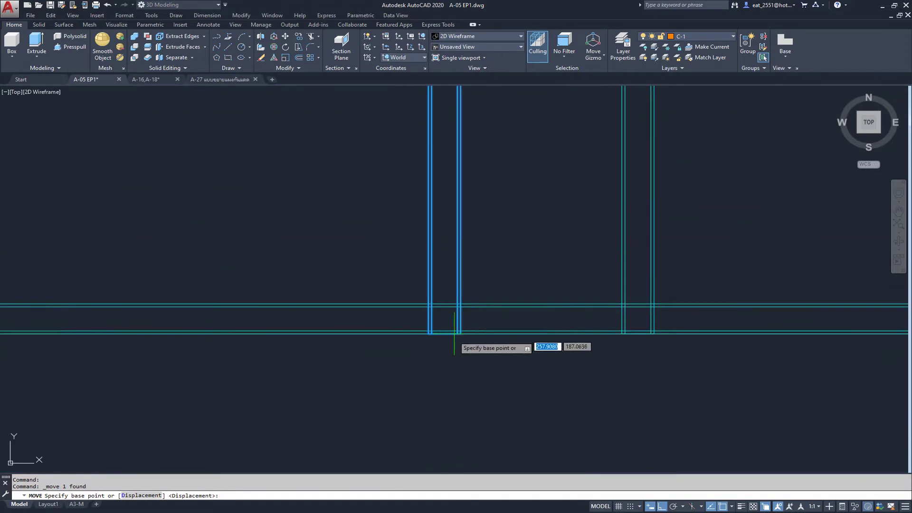
{"action": "scroll", "coordinate": [481, 310], "scroll_direction": "down", "scroll_amount": 3}
{"action": "left_click", "coordinate": [477, 301]}
{"action": "mouse_move", "coordinate": [476, 304]}
{"action": "middle_mouse_down"}
{"action": "mouse_move", "coordinate": [477, 182]}
{"action": "mouse_move", "coordinate": [473, 235]}
{"action": "mouse_move", "coordinate": [424, 213]}
{"action": "middle_mouse_up"}
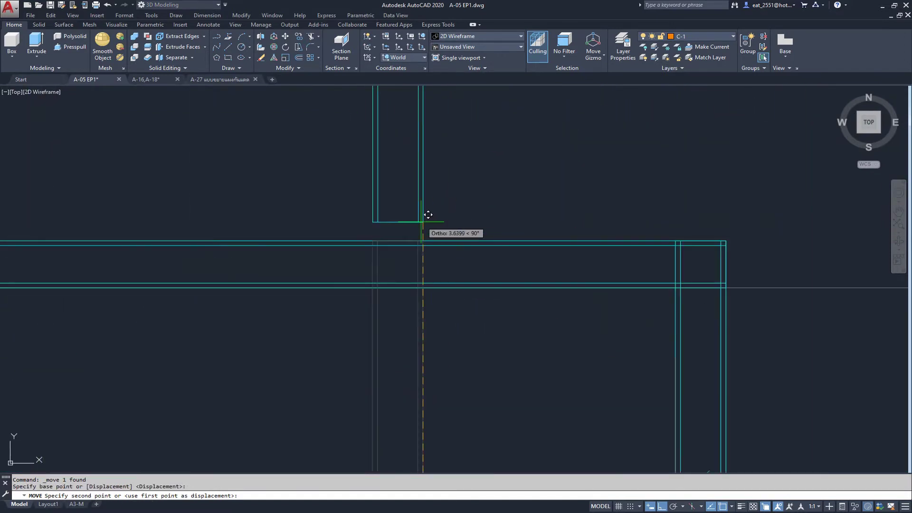
{"action": "left_click", "coordinate": [422, 287]}
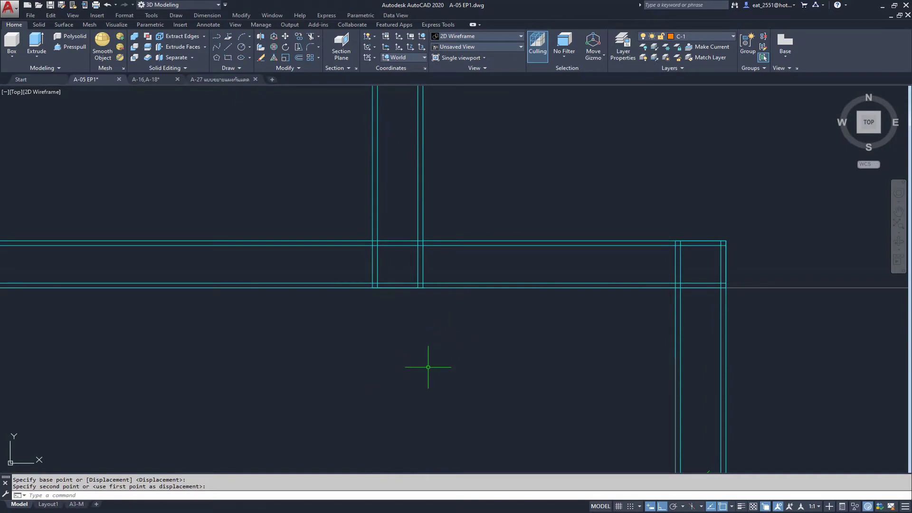
{"action": "scroll", "coordinate": [427, 367], "scroll_direction": "up", "scroll_amount": 2}
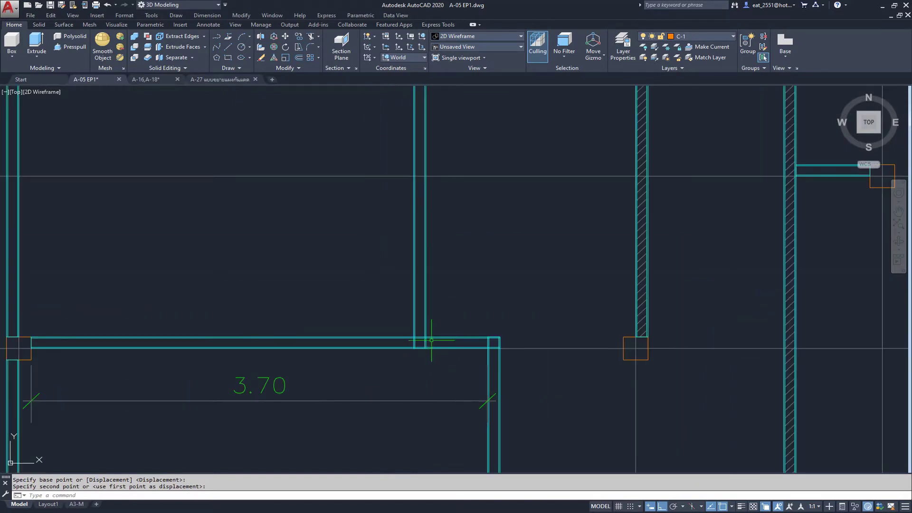
{"action": "scroll", "coordinate": [427, 447], "scroll_direction": "down", "scroll_amount": 2}
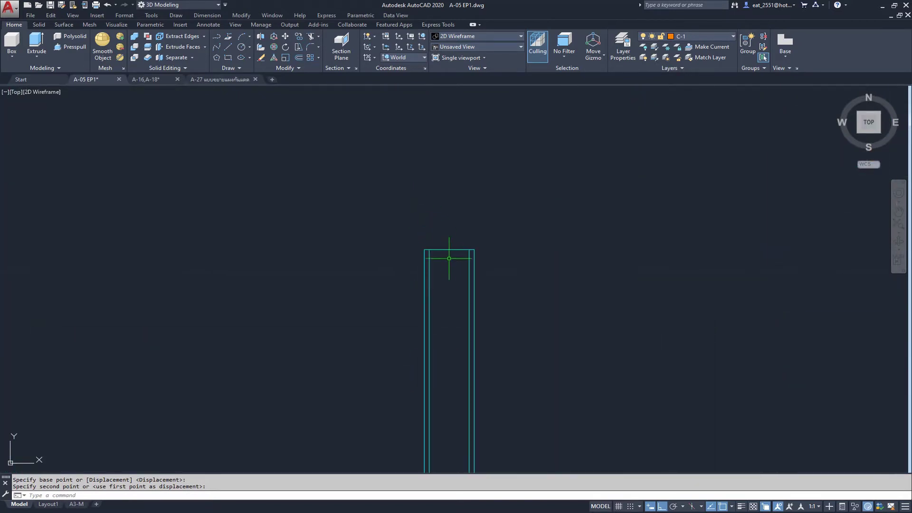
Stretch the vertical wall pair's top end up to meet the horizontal wall
{"action": "left_click", "coordinate": [435, 249]}
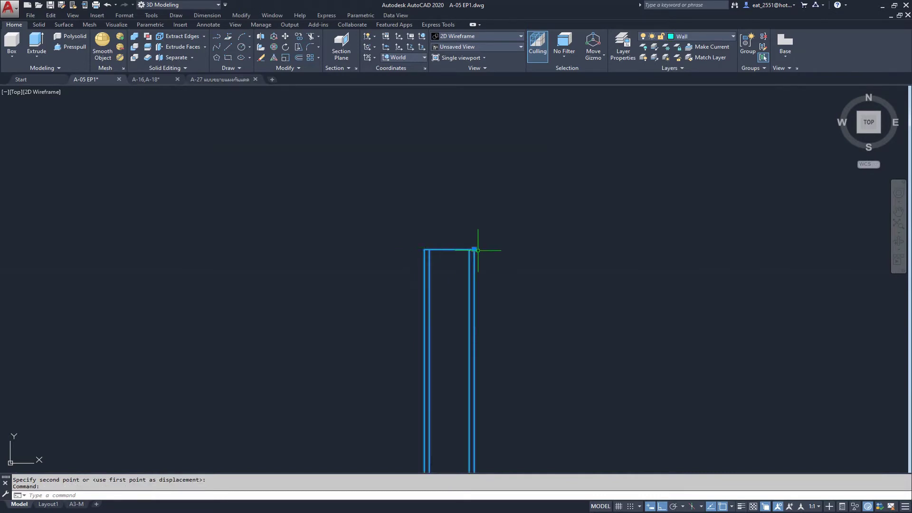
{"action": "left_click", "coordinate": [474, 249]}
{"action": "scroll", "coordinate": [469, 176], "scroll_direction": "down", "scroll_amount": 3}
{"action": "scroll", "coordinate": [456, 258], "scroll_direction": "down", "scroll_amount": 2}
{"action": "scroll", "coordinate": [457, 257], "scroll_direction": "up", "scroll_amount": 5}
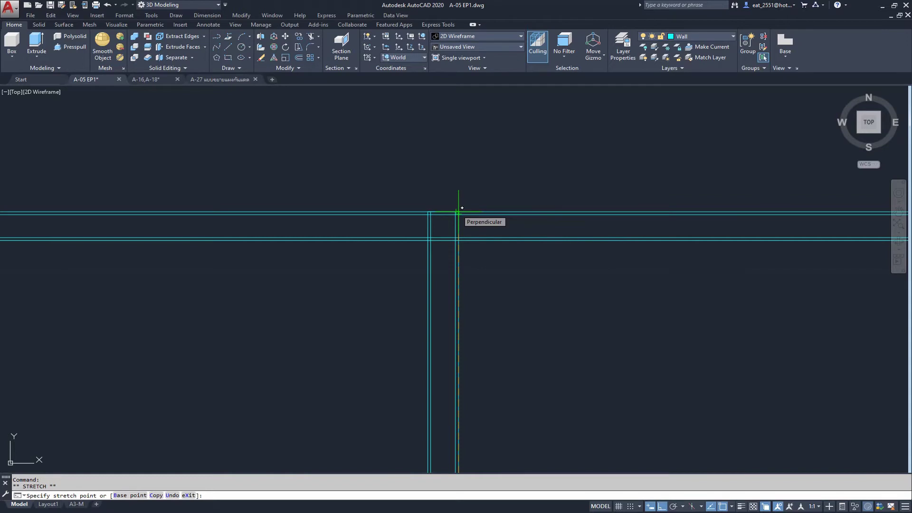
{"action": "scroll", "coordinate": [459, 214], "scroll_direction": "down", "scroll_amount": 1}
{"action": "left_click", "coordinate": [457, 217]}
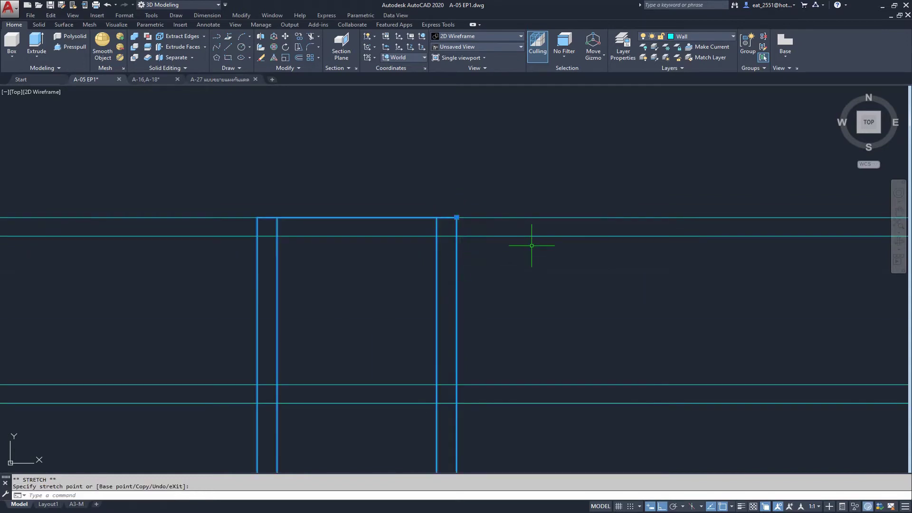
{"action": "key", "text": "Escape"}
{"action": "scroll", "coordinate": [514, 232], "scroll_direction": "down", "scroll_amount": 3}
{"action": "middle_click_drag", "start_coordinate": [535, 310], "coordinate": [462, 247]}
{"action": "middle_click_drag", "start_coordinate": [489, 310], "coordinate": [465, 267]}
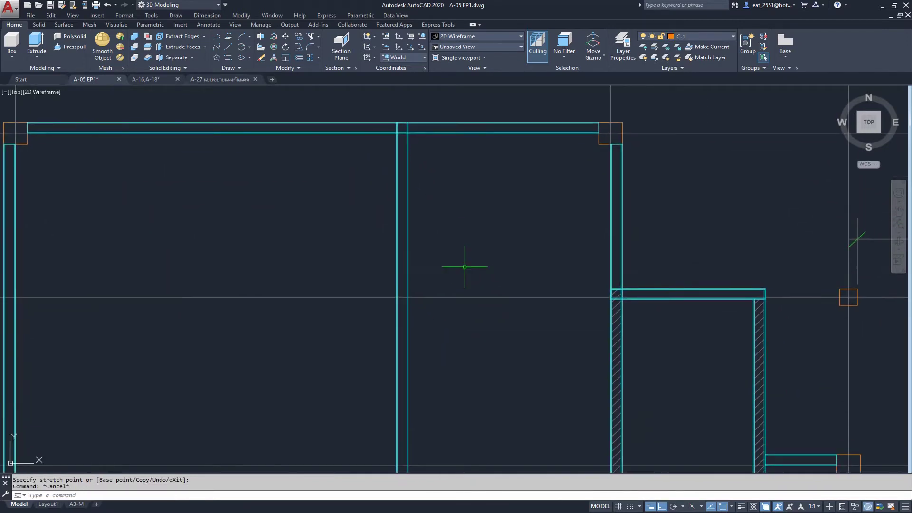
{"action": "middle_click_drag", "start_coordinate": [494, 336], "coordinate": [484, 256]}
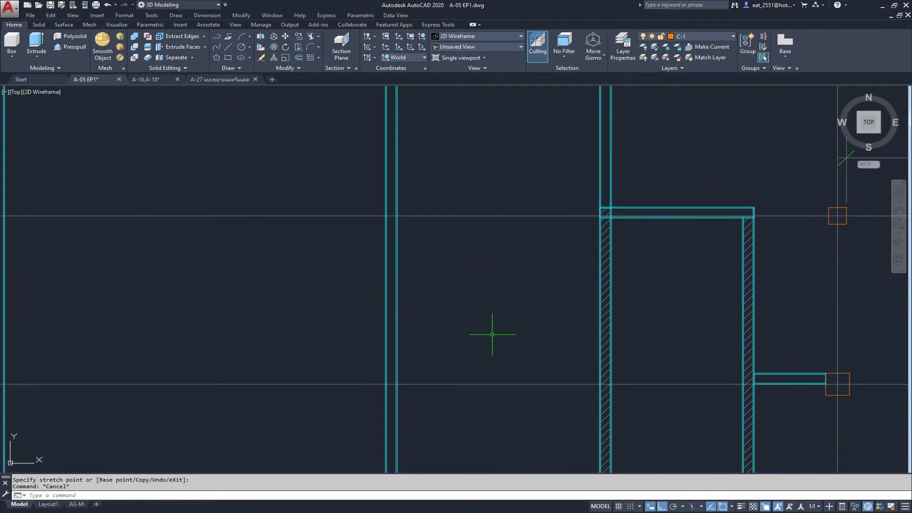
{"action": "scroll", "coordinate": [475, 332], "scroll_direction": "down", "scroll_amount": 1}
{"action": "scroll", "coordinate": [470, 319], "scroll_direction": "down", "scroll_amount": 4}
{"action": "middle_click_drag", "start_coordinate": [468, 306], "coordinate": [486, 285]}
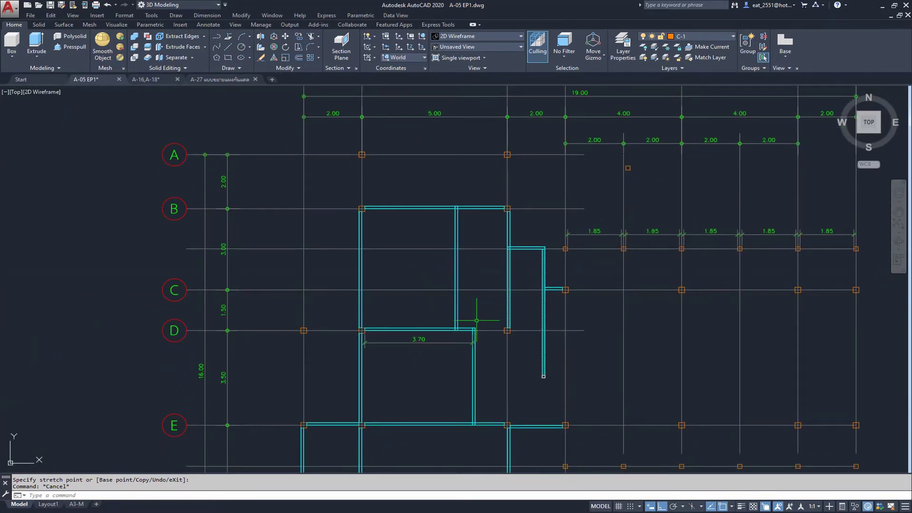
{"action": "scroll", "coordinate": [475, 328], "scroll_direction": "up", "scroll_amount": 4}
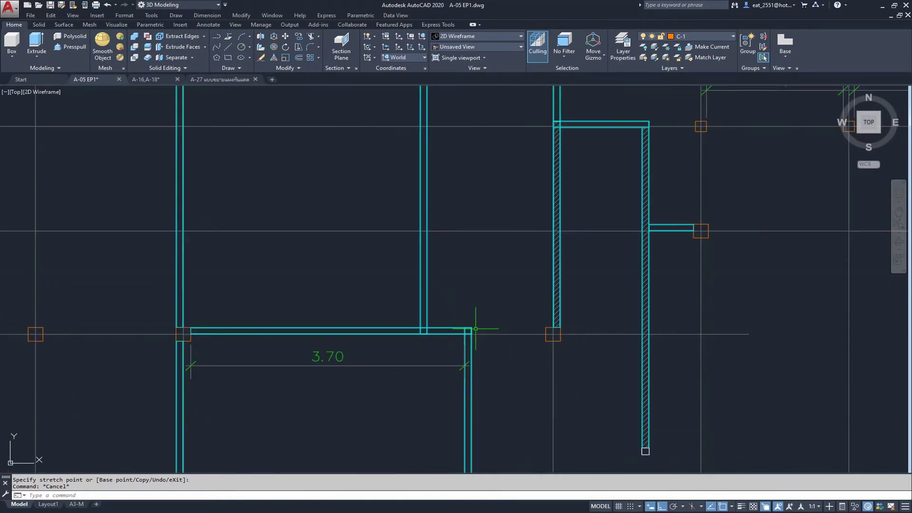
{"action": "middle_click_drag", "start_coordinate": [474, 318], "coordinate": [478, 407]}
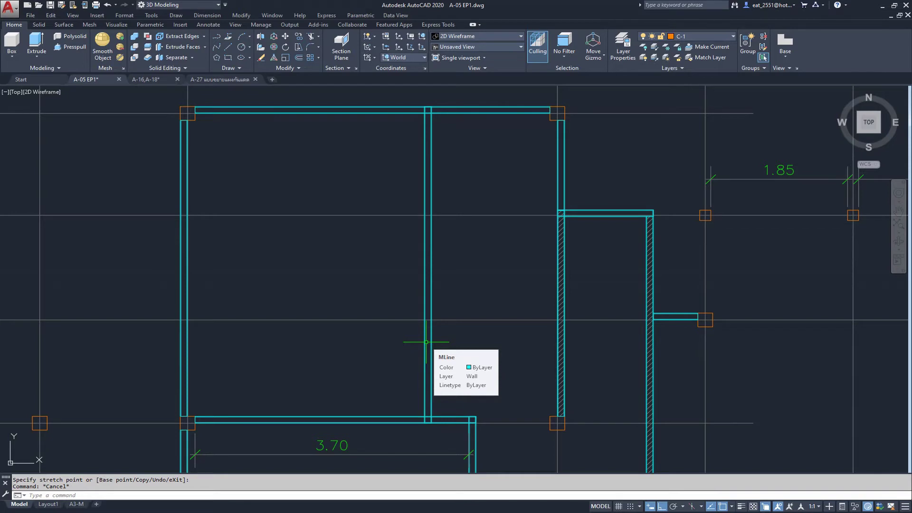
{"action": "left_click", "coordinate": [486, 320]}
{"action": "scroll", "coordinate": [605, 349], "scroll_direction": "down", "scroll_amount": 2}
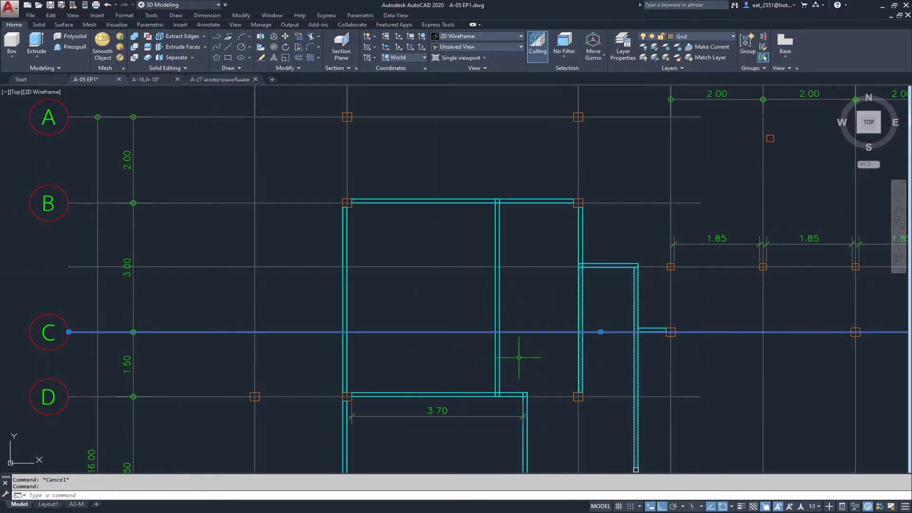
{"action": "key", "text": "Escape"}
{"action": "scroll", "coordinate": [484, 407], "scroll_direction": "up", "scroll_amount": 2}
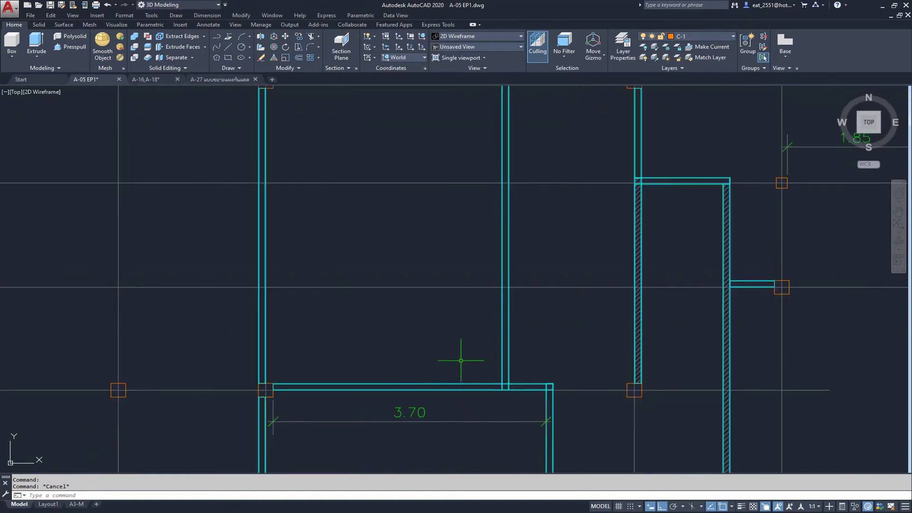
{"action": "left_click", "coordinate": [460, 356]}
{"action": "left_click", "coordinate": [445, 379]}
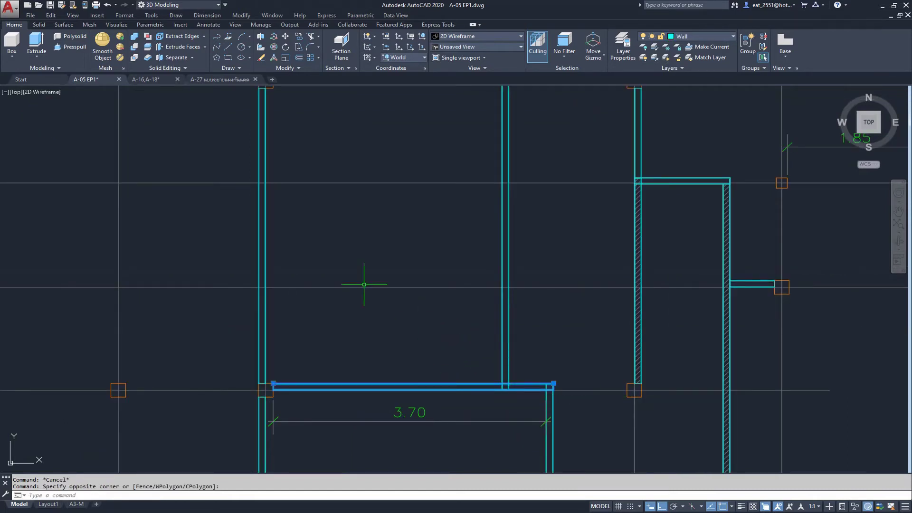
{"action": "left_click", "coordinate": [285, 36]}
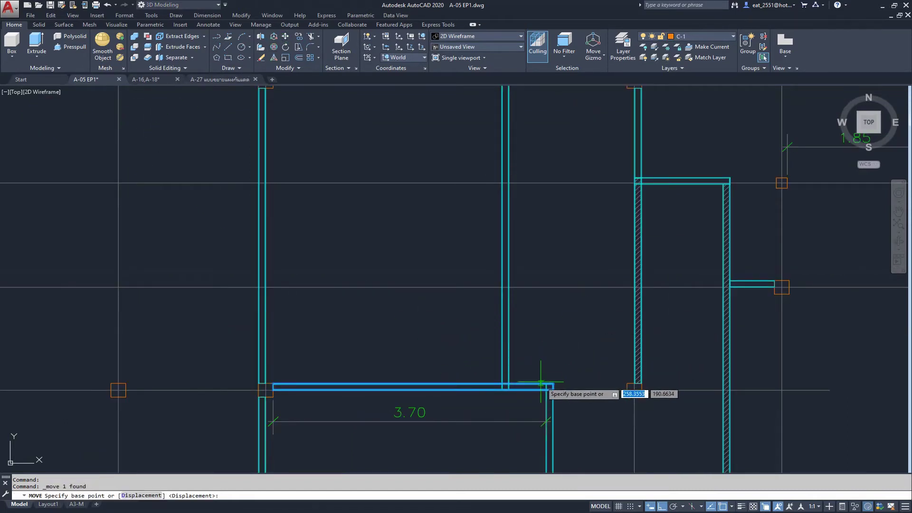
{"action": "scroll", "coordinate": [550, 383], "scroll_direction": "up", "scroll_amount": 2}
{"action": "scroll", "coordinate": [618, 294], "scroll_direction": "up", "scroll_amount": 2}
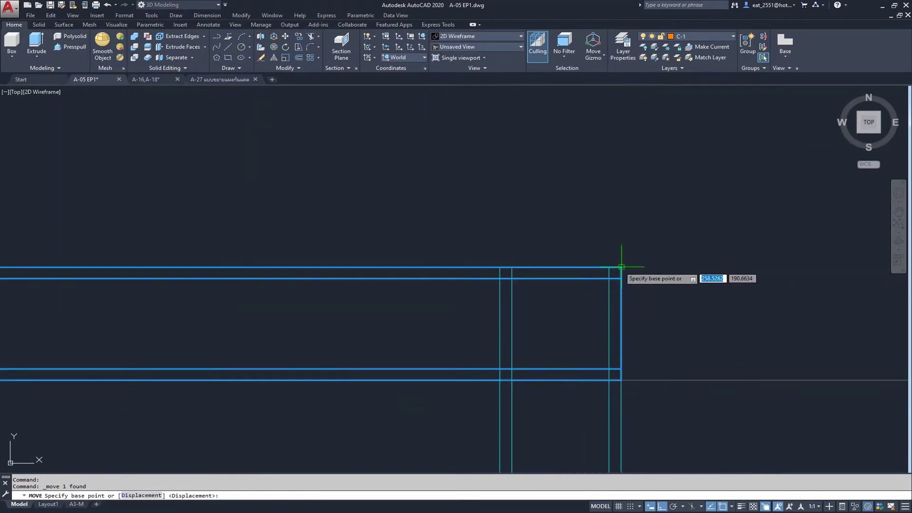
{"action": "left_click", "coordinate": [621, 267]}
{"action": "scroll", "coordinate": [457, 294], "scroll_direction": "down", "scroll_amount": 2}
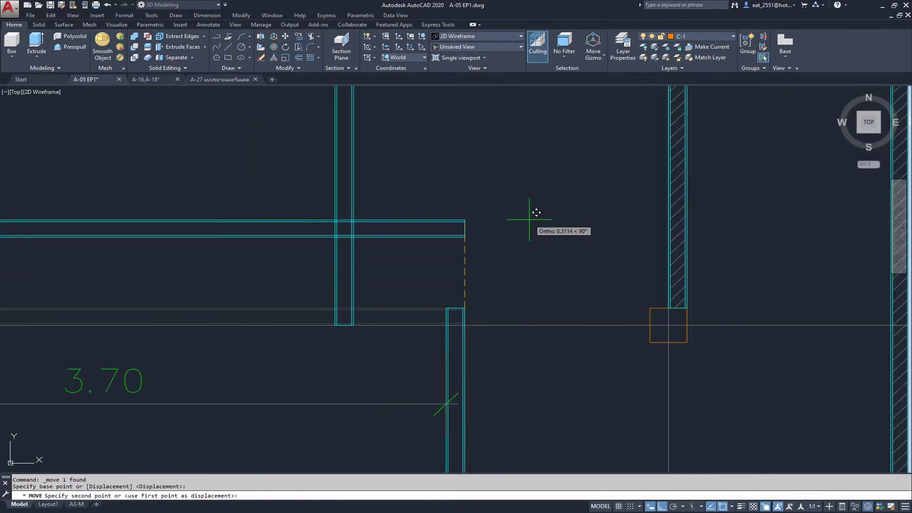
{"action": "key", "text": "Escape"}
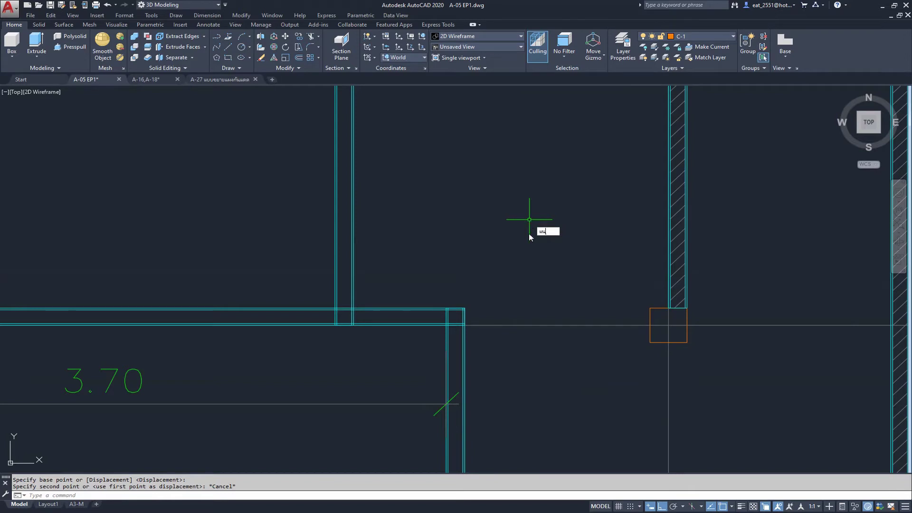
{"action": "key", "text": "BackSpace"}
{"action": "type", "text": "c"}
{"action": "type", "text": "o"}
{"action": "key", "text": "Return"}
{"action": "left_click", "coordinate": [423, 308]}
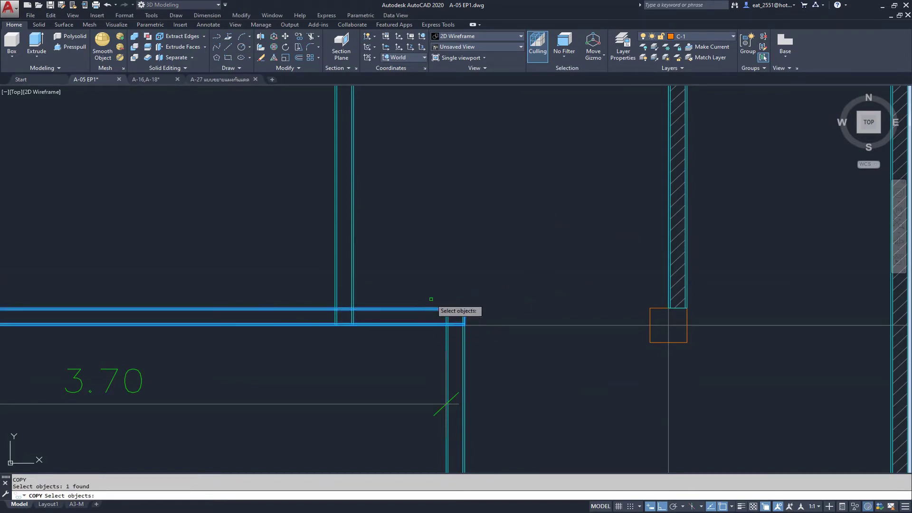
{"action": "key", "text": "Return"}
{"action": "scroll", "coordinate": [456, 313], "scroll_direction": "down", "scroll_amount": 2}
{"action": "left_click", "coordinate": [415, 315]}
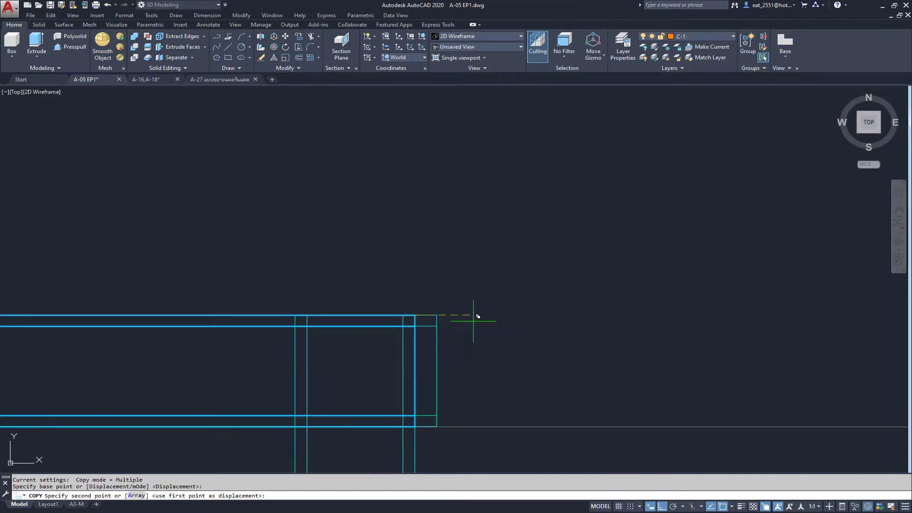
{"action": "scroll", "coordinate": [476, 316], "scroll_direction": "down", "scroll_amount": 3}
{"action": "scroll", "coordinate": [499, 301], "scroll_direction": "up", "scroll_amount": 2}
{"action": "scroll", "coordinate": [522, 280], "scroll_direction": "down", "scroll_amount": 3}
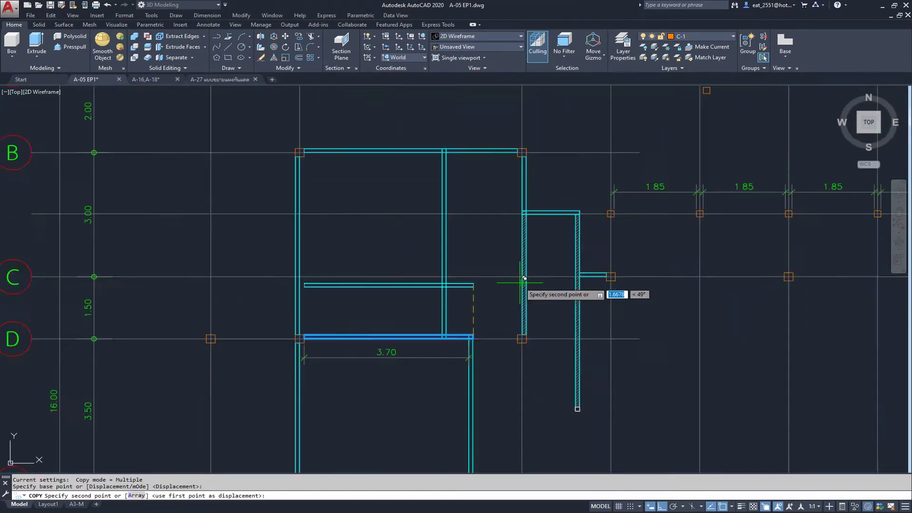
{"action": "scroll", "coordinate": [523, 280], "scroll_direction": "up", "scroll_amount": 3}
{"action": "scroll", "coordinate": [523, 266], "scroll_direction": "up", "scroll_amount": 1}
{"action": "scroll", "coordinate": [567, 227], "scroll_direction": "up", "scroll_amount": 2}
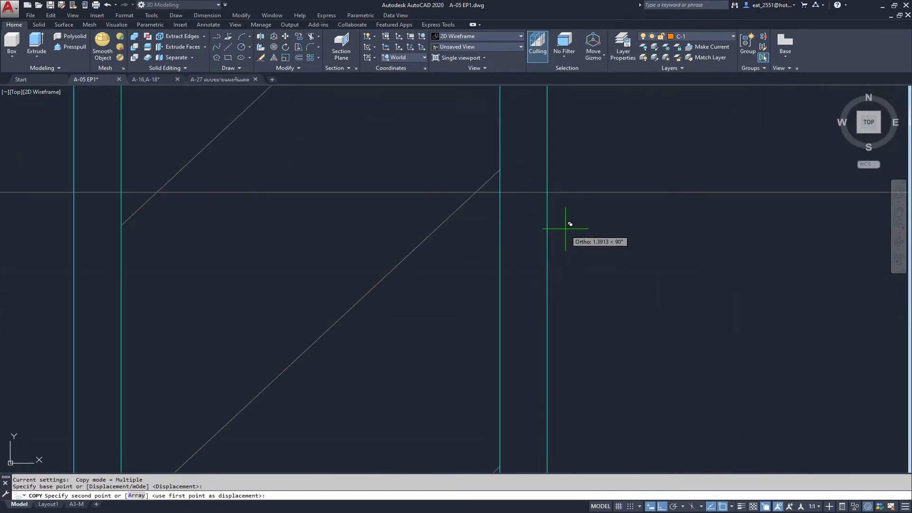
{"action": "left_click", "coordinate": [547, 193]}
{"action": "scroll", "coordinate": [661, 310], "scroll_direction": "down", "scroll_amount": 2}
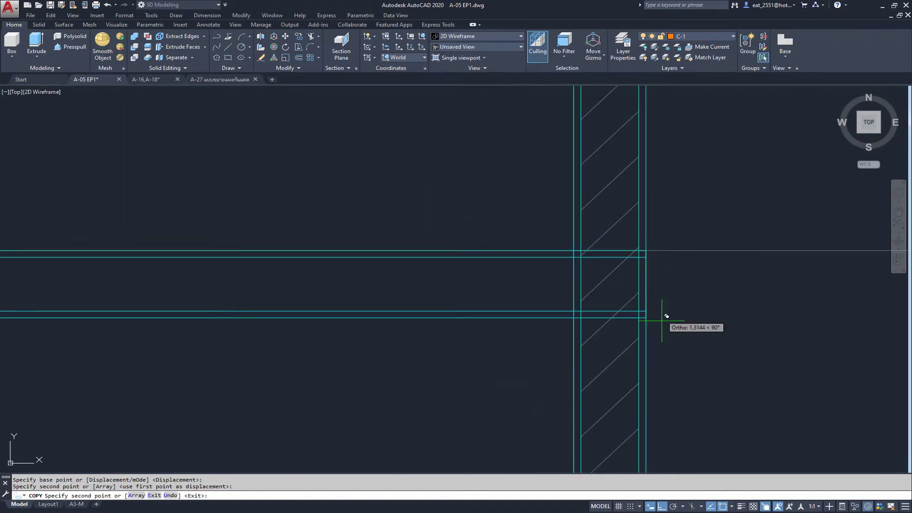
{"action": "key", "text": "Escape"}
{"action": "scroll", "coordinate": [470, 310], "scroll_direction": "down", "scroll_amount": 2}
{"action": "middle_click_drag", "start_coordinate": [471, 310], "coordinate": [483, 332]}
{"action": "scroll", "coordinate": [483, 332], "scroll_direction": "down", "scroll_amount": 1}
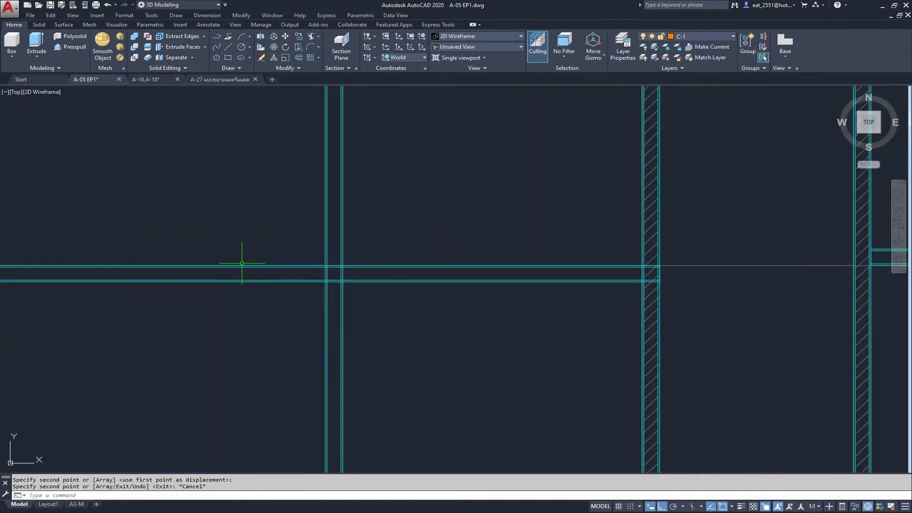
{"action": "scroll", "coordinate": [240, 261], "scroll_direction": "down", "scroll_amount": 4}
{"action": "middle_click_drag", "start_coordinate": [266, 281], "coordinate": [302, 311]}
{"action": "left_click", "coordinate": [276, 311]}
{"action": "scroll", "coordinate": [256, 316], "scroll_direction": "up", "scroll_amount": 8}
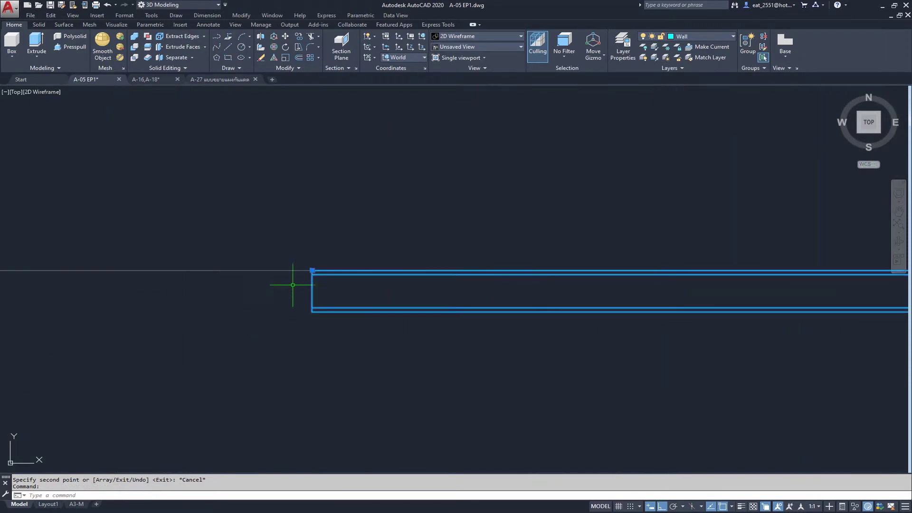
{"action": "left_click", "coordinate": [311, 269]}
{"action": "middle_click_drag", "start_coordinate": [311, 269], "coordinate": [120, 296]}
{"action": "scroll", "coordinate": [120, 296], "scroll_direction": "down", "scroll_amount": 2}
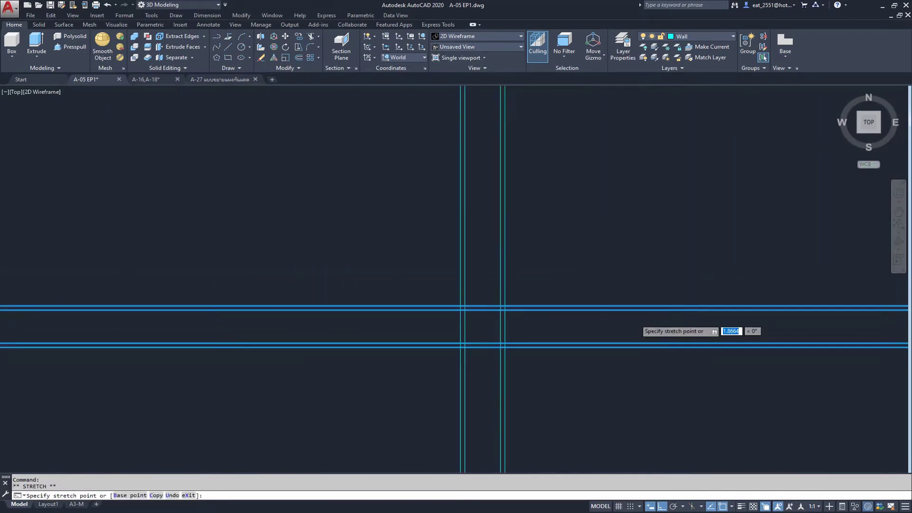
{"action": "scroll", "coordinate": [381, 285], "scroll_direction": "down", "scroll_amount": 2}
{"action": "scroll", "coordinate": [417, 398], "scroll_direction": "up", "scroll_amount": 4}
{"action": "scroll", "coordinate": [421, 357], "scroll_direction": "down", "scroll_amount": 4}
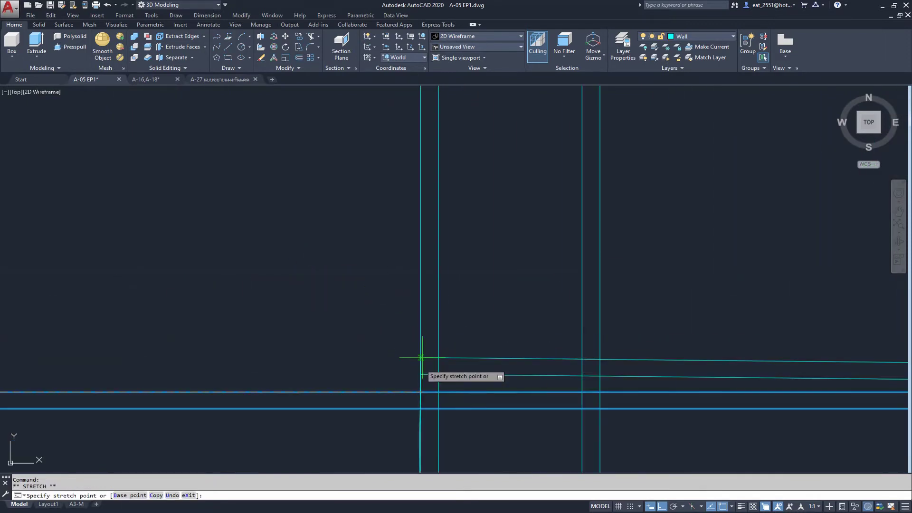
{"action": "left_click", "coordinate": [420, 392]}
{"action": "key", "text": "Escape"}
{"action": "scroll", "coordinate": [410, 294], "scroll_direction": "down", "scroll_amount": 2}
{"action": "middle_click_drag", "start_coordinate": [414, 285], "coordinate": [487, 280]}
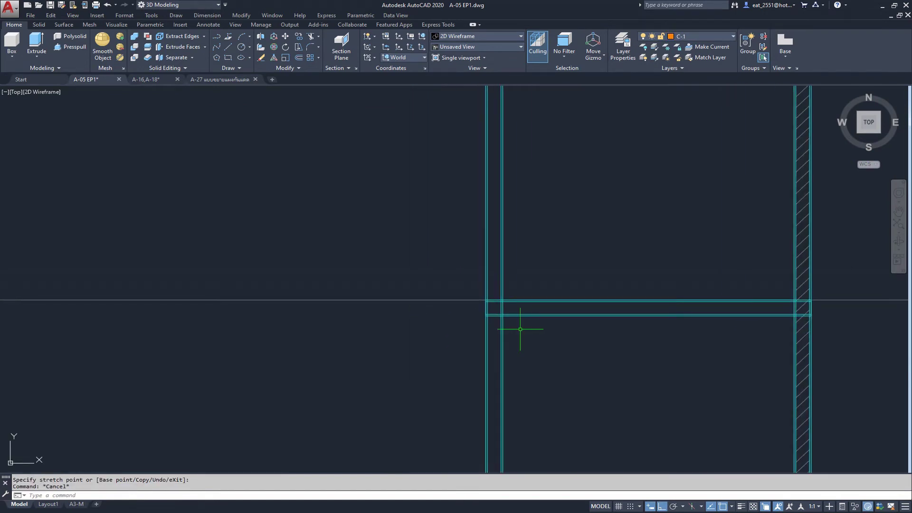
{"action": "scroll", "coordinate": [523, 326], "scroll_direction": "down", "scroll_amount": 7}
{"action": "scroll", "coordinate": [534, 322], "scroll_direction": "up", "scroll_amount": 5}
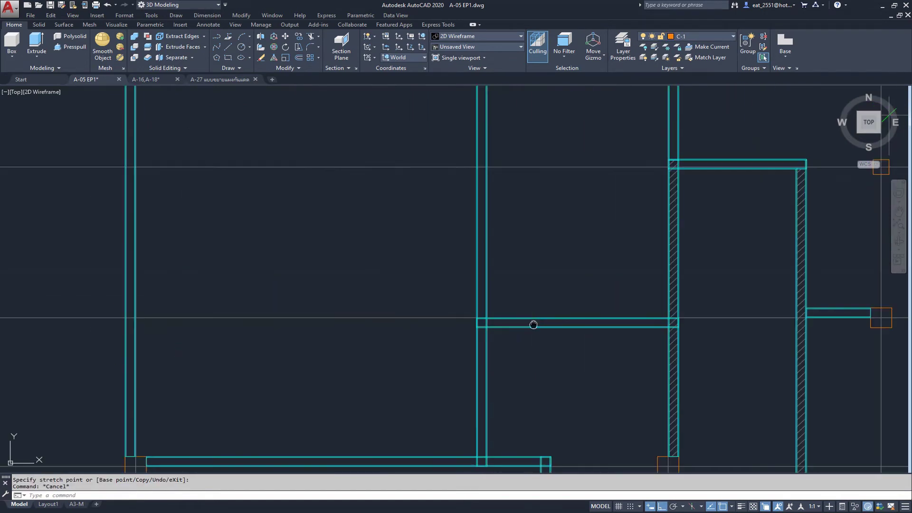
{"action": "scroll", "coordinate": [525, 304], "scroll_direction": "down", "scroll_amount": 2}
{"action": "scroll", "coordinate": [524, 300], "scroll_direction": "down", "scroll_amount": 5}
{"action": "scroll", "coordinate": [525, 301], "scroll_direction": "up", "scroll_amount": 5}
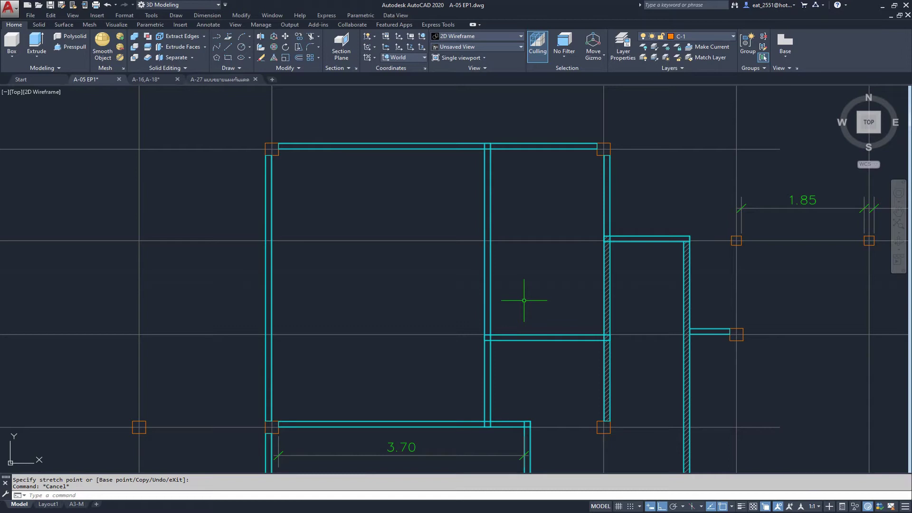
{"action": "middle_click_drag", "start_coordinate": [422, 300], "coordinate": [437, 307]}
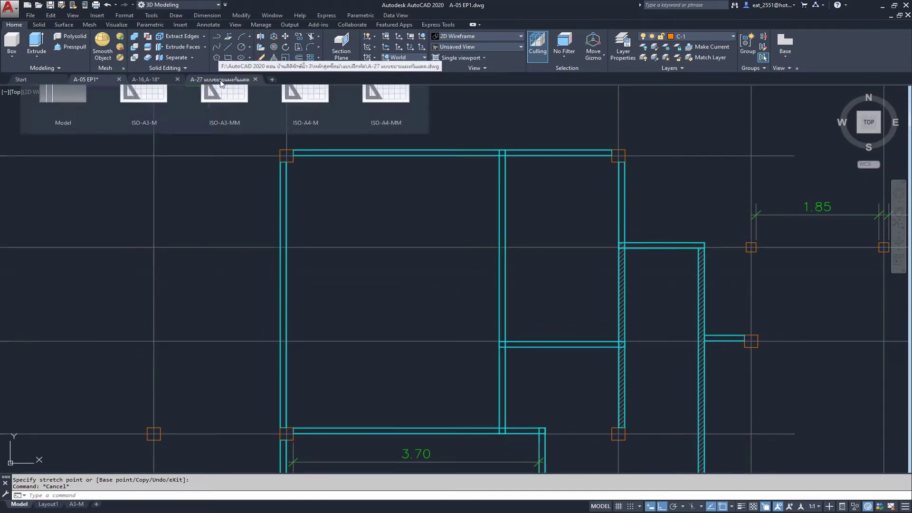
{"action": "key", "text": "alt+Tab"}
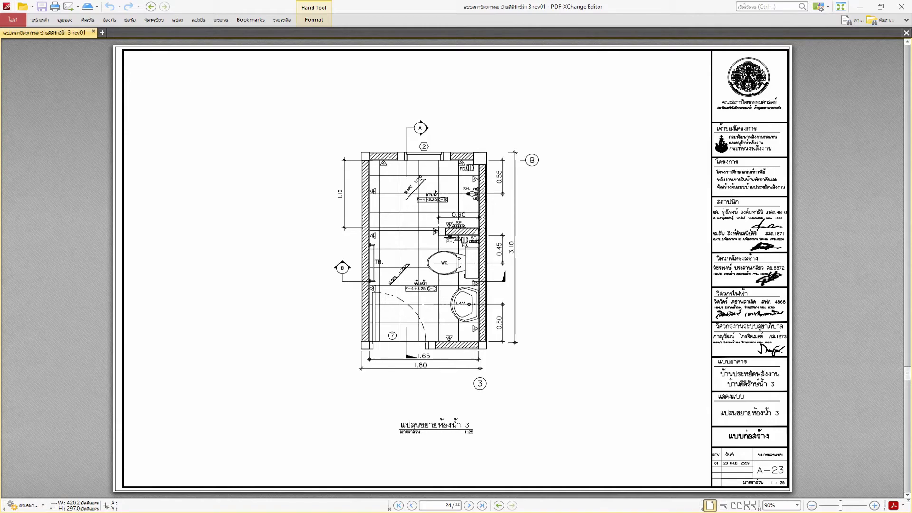
{"action": "left_click", "coordinate": [164, 477]}
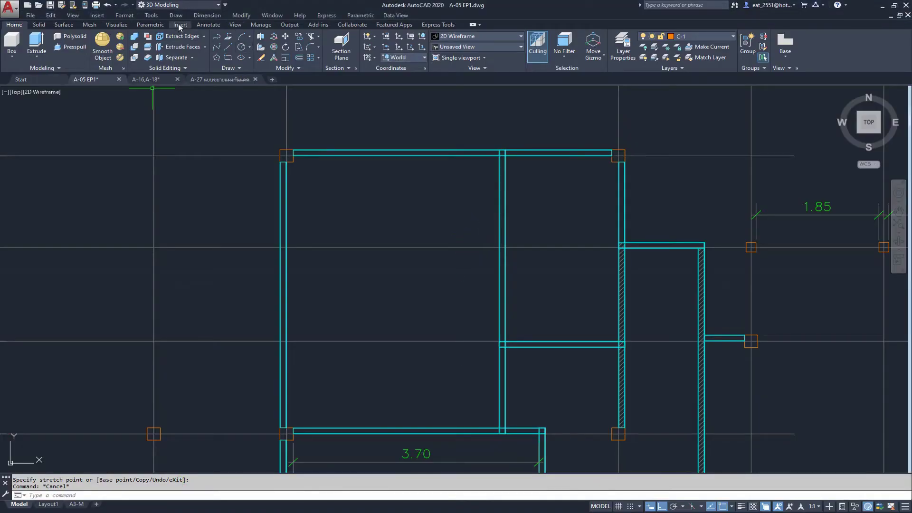
Add a 3.20 vertical linear dimension from the column corner beside the hatched stair wall
{"action": "left_click", "coordinate": [211, 15]}
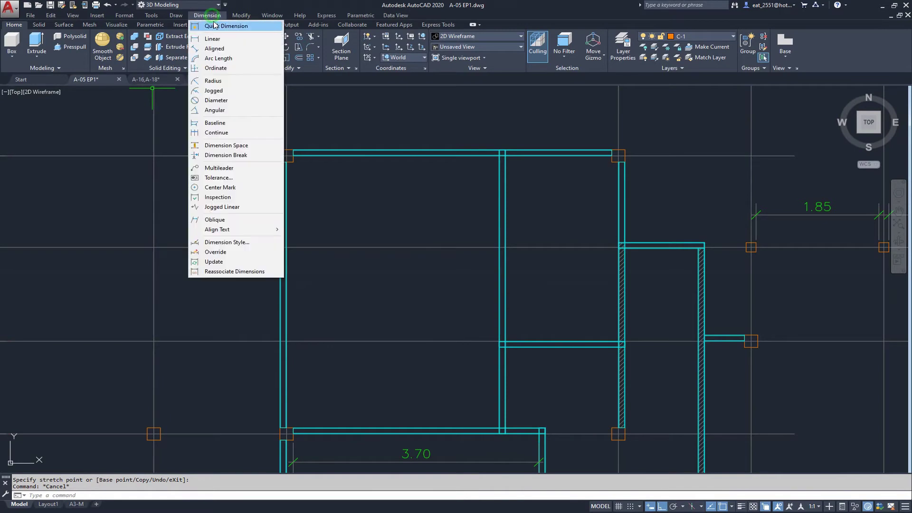
{"action": "left_click", "coordinate": [212, 39]}
{"action": "scroll", "coordinate": [618, 148], "scroll_direction": "up", "scroll_amount": 8}
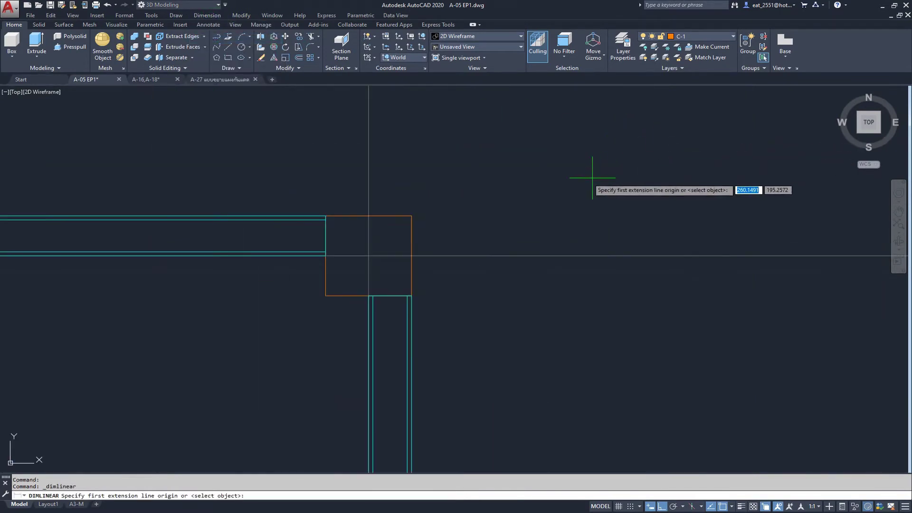
{"action": "left_click", "coordinate": [411, 216]}
{"action": "scroll", "coordinate": [411, 217], "scroll_direction": "down", "scroll_amount": 10}
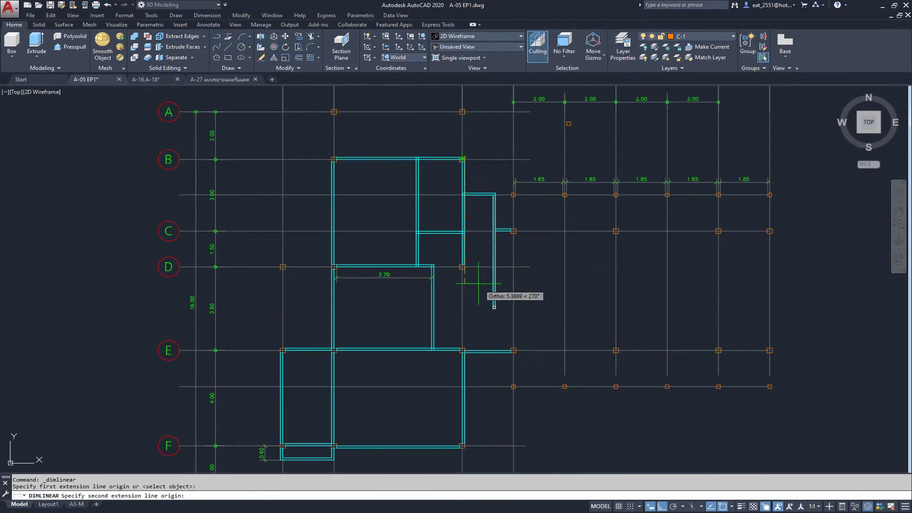
{"action": "scroll", "coordinate": [479, 284], "scroll_direction": "up", "scroll_amount": 2}
{"action": "scroll", "coordinate": [452, 241], "scroll_direction": "up", "scroll_amount": 3}
{"action": "scroll", "coordinate": [428, 212], "scroll_direction": "up", "scroll_amount": 2}
{"action": "scroll", "coordinate": [424, 189], "scroll_direction": "up", "scroll_amount": 2}
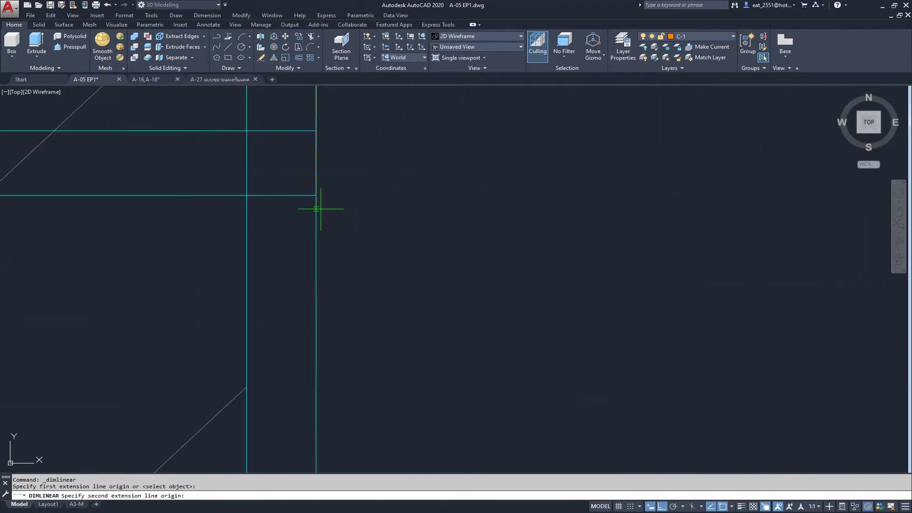
{"action": "left_click", "coordinate": [316, 196]}
{"action": "scroll", "coordinate": [362, 224], "scroll_direction": "down", "scroll_amount": 2}
{"action": "scroll", "coordinate": [373, 252], "scroll_direction": "down", "scroll_amount": 3}
{"action": "scroll", "coordinate": [420, 179], "scroll_direction": "down", "scroll_amount": 3}
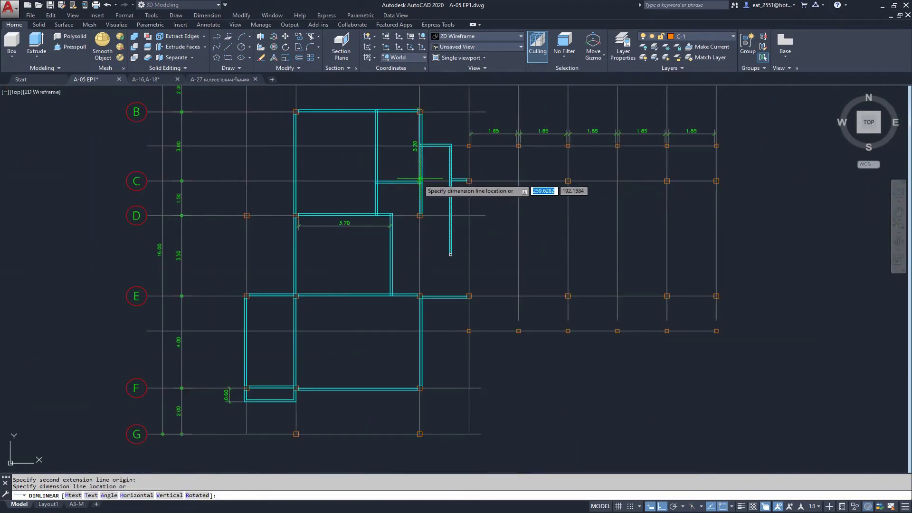
{"action": "scroll", "coordinate": [420, 180], "scroll_direction": "up", "scroll_amount": 3}
{"action": "scroll", "coordinate": [438, 228], "scroll_direction": "up", "scroll_amount": 2}
{"action": "left_click", "coordinate": [443, 240]}
{"action": "scroll", "coordinate": [443, 240], "scroll_direction": "down", "scroll_amount": 1}
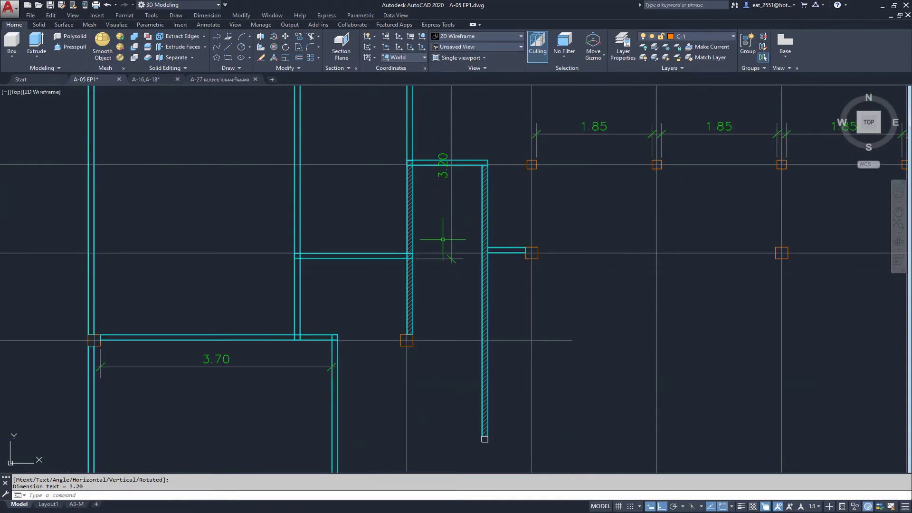
Pan the plan view, then switch to the bathroom 3 sheet A-23 in PDF-XChange Editor
{"action": "middle_click_drag", "start_coordinate": [443, 240], "coordinate": [442, 321]}
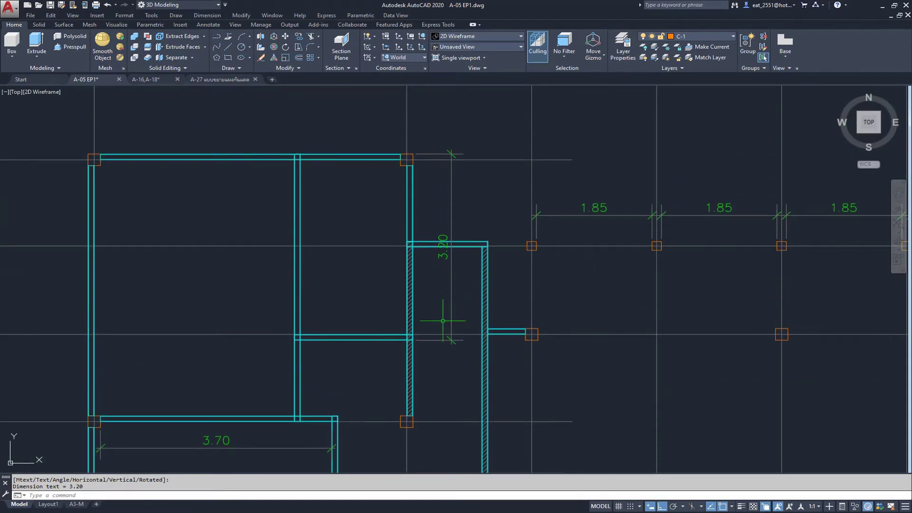
{"action": "middle_click_drag", "start_coordinate": [443, 321], "coordinate": [443, 322]}
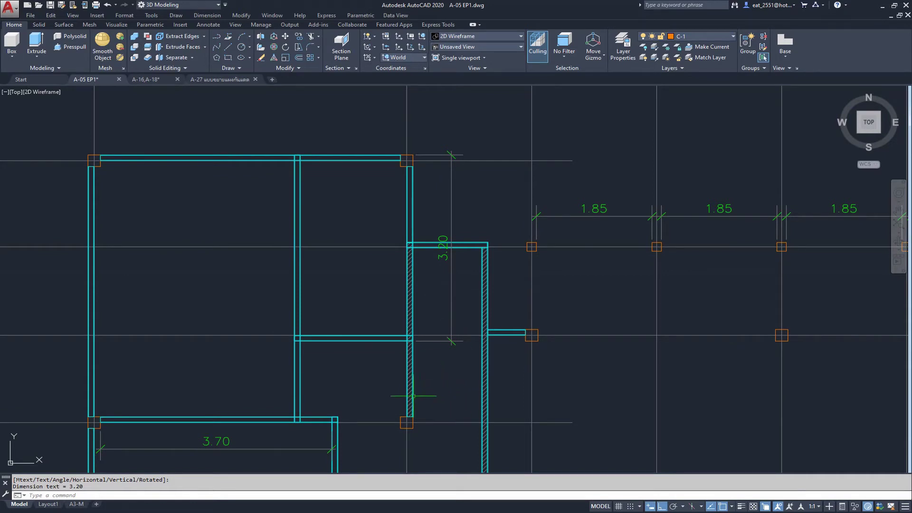
{"action": "middle_click_drag", "start_coordinate": [397, 381], "coordinate": [411, 372]}
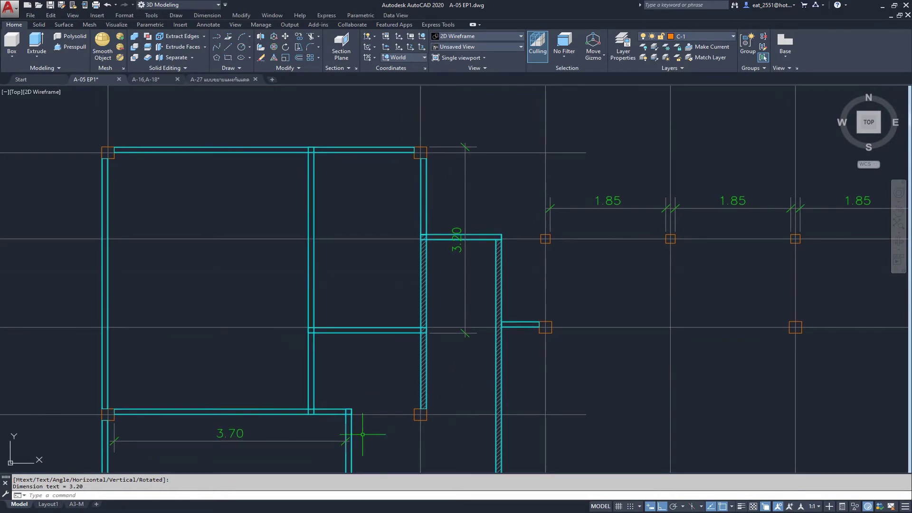
{"action": "middle_click_drag", "start_coordinate": [316, 340], "coordinate": [349, 344]}
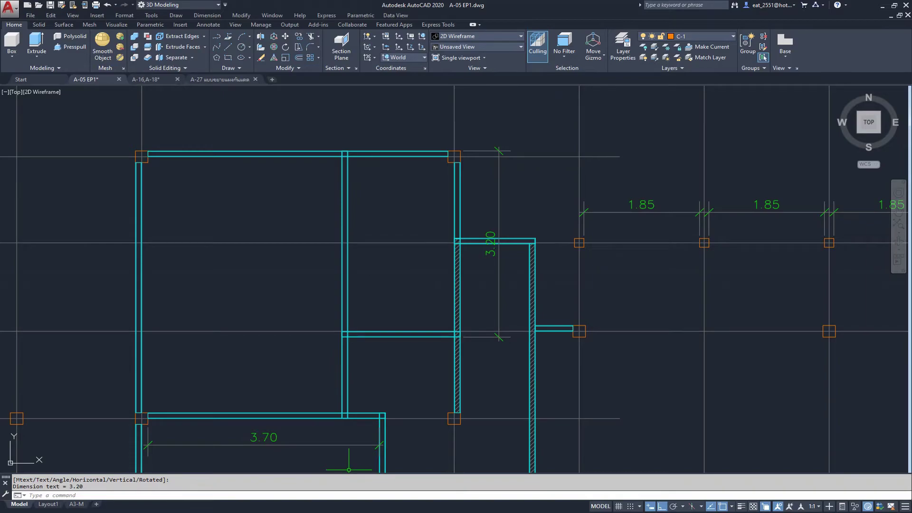
{"action": "key", "text": "alt+Tab"}
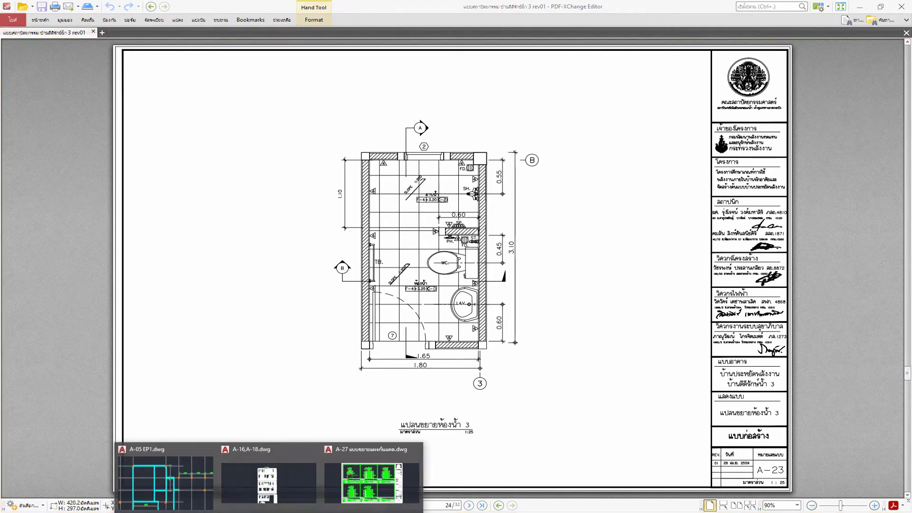
Back in plan A-05, stretch the 3.20 stair-wall dimension's lower grip up 0.10 to read 3.10
{"action": "left_click", "coordinate": [162, 478]}
{"action": "scroll", "coordinate": [538, 285], "scroll_direction": "up", "scroll_amount": 2}
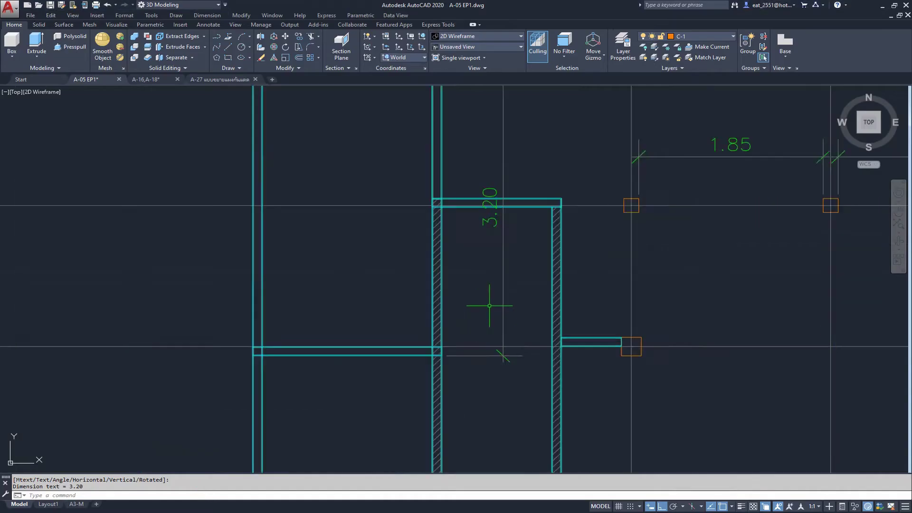
{"action": "scroll", "coordinate": [492, 306], "scroll_direction": "up", "scroll_amount": 2}
{"action": "left_click", "coordinate": [509, 306]}
{"action": "scroll", "coordinate": [418, 392], "scroll_direction": "up", "scroll_amount": 2}
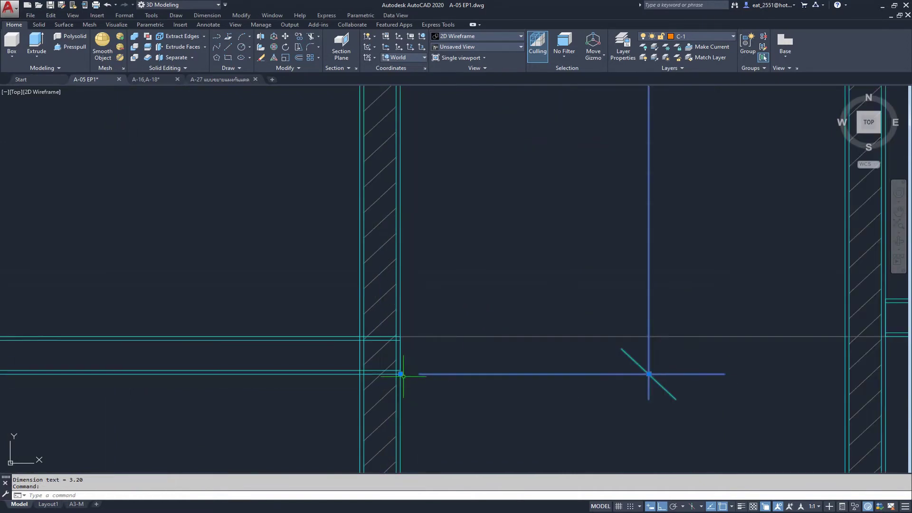
{"action": "left_click", "coordinate": [401, 374]}
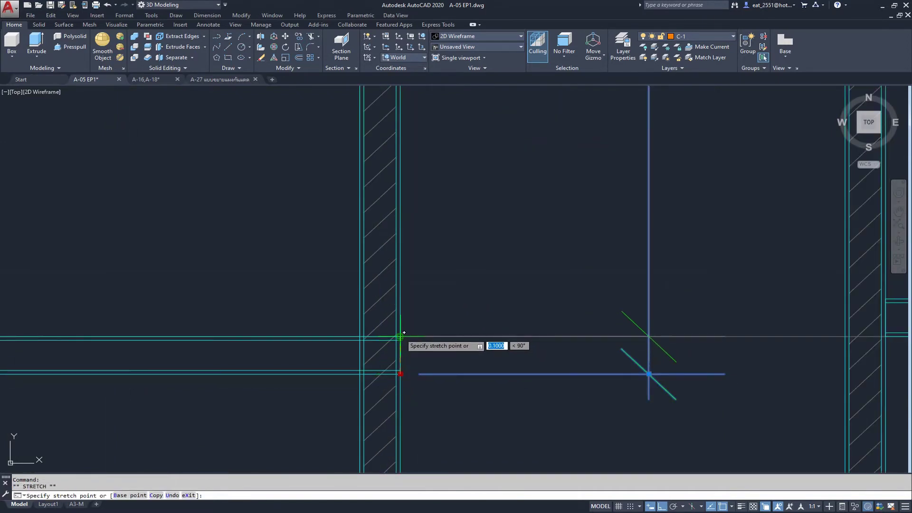
{"action": "key", "text": "Escape"}
{"action": "key", "text": "Escape"}
Check the new 3.10 dimension and pan the view onto the stair room
{"action": "scroll", "coordinate": [531, 459], "scroll_direction": "down", "scroll_amount": 5}
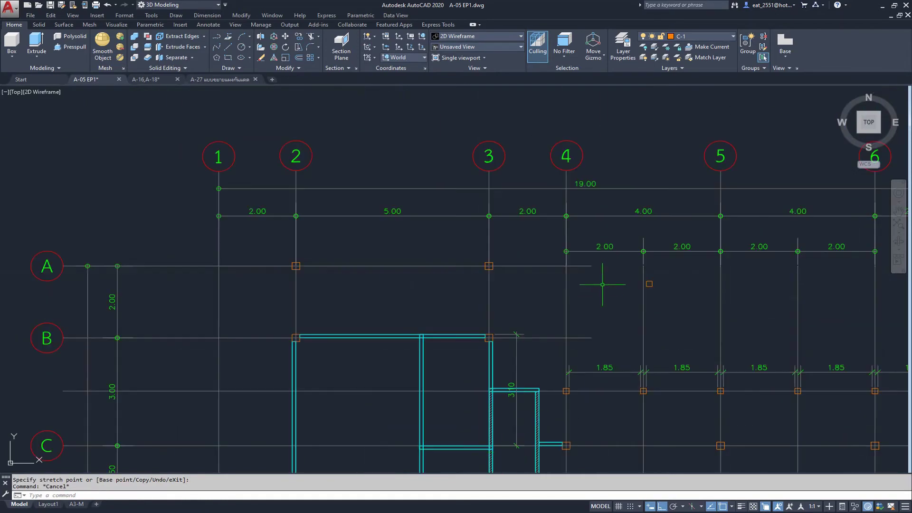
{"action": "middle_click_drag", "start_coordinate": [597, 286], "coordinate": [597, 204]}
{"action": "scroll", "coordinate": [536, 250], "scroll_direction": "up", "scroll_amount": 1}
{"action": "scroll", "coordinate": [536, 250], "scroll_direction": "up", "scroll_amount": 2}
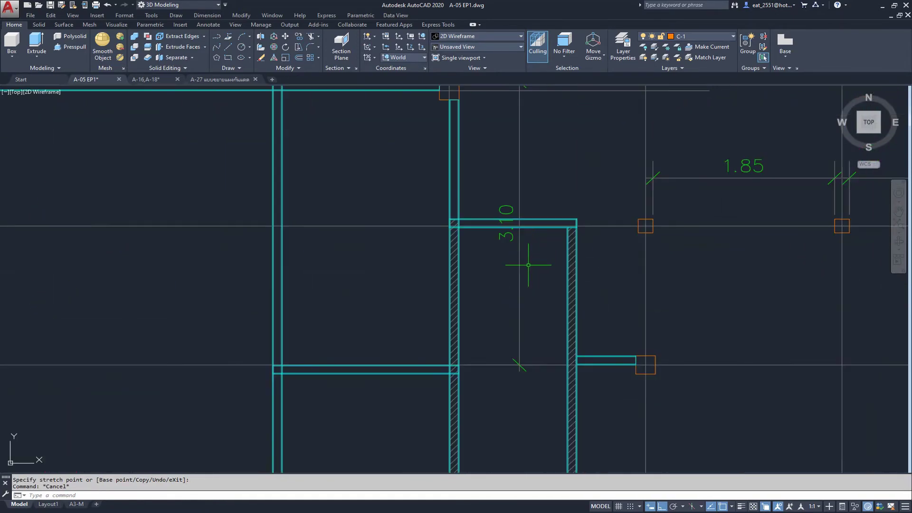
{"action": "left_click_drag", "start_coordinate": [534, 261], "coordinate": [489, 285]}
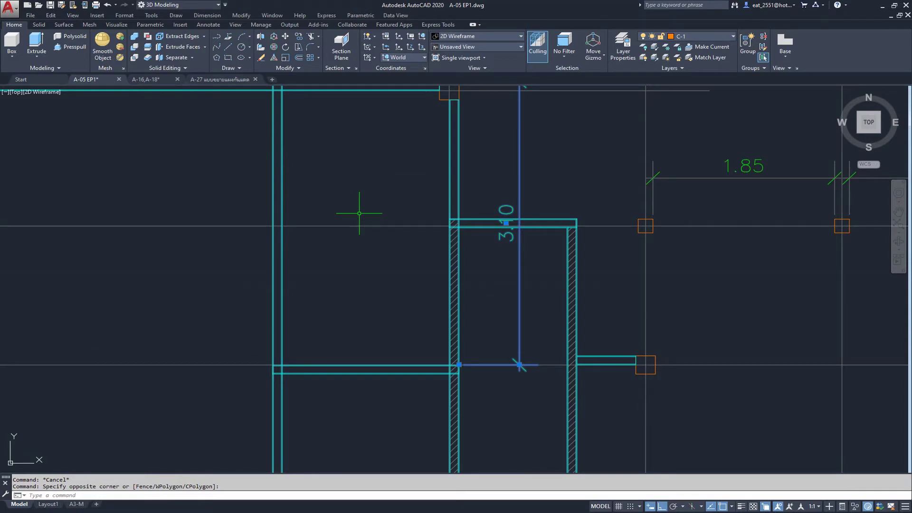
{"action": "key", "text": "Escape"}
{"action": "scroll", "coordinate": [509, 325], "scroll_direction": "down", "scroll_amount": 1}
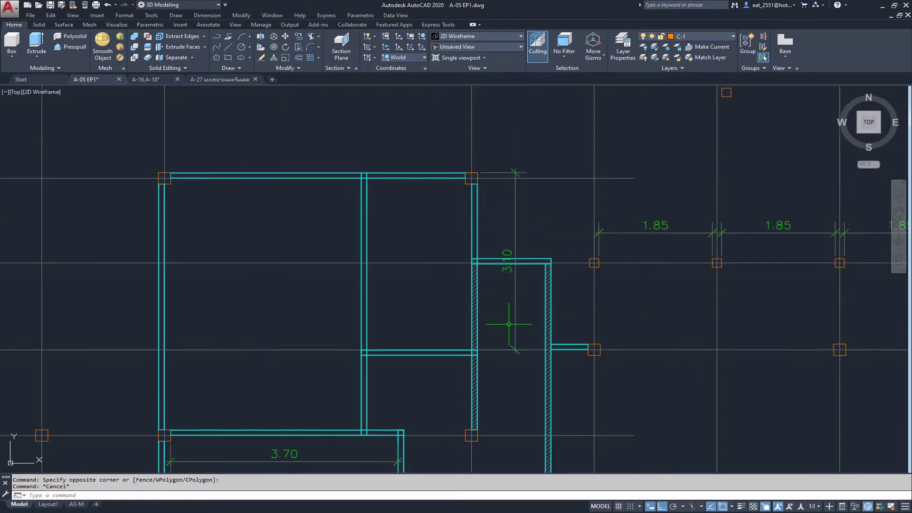
{"action": "middle_click_drag", "start_coordinate": [497, 323], "coordinate": [519, 324]}
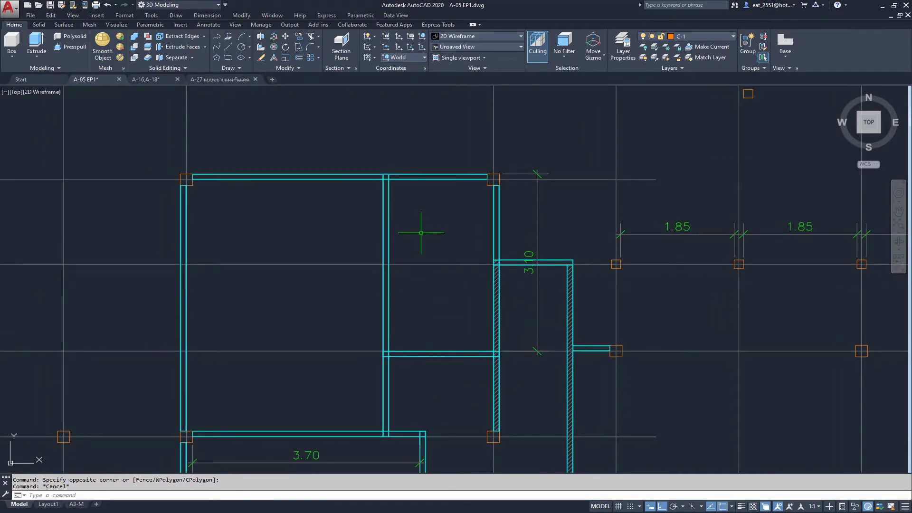
{"action": "middle_click_drag", "start_coordinate": [428, 138], "coordinate": [429, 160]}
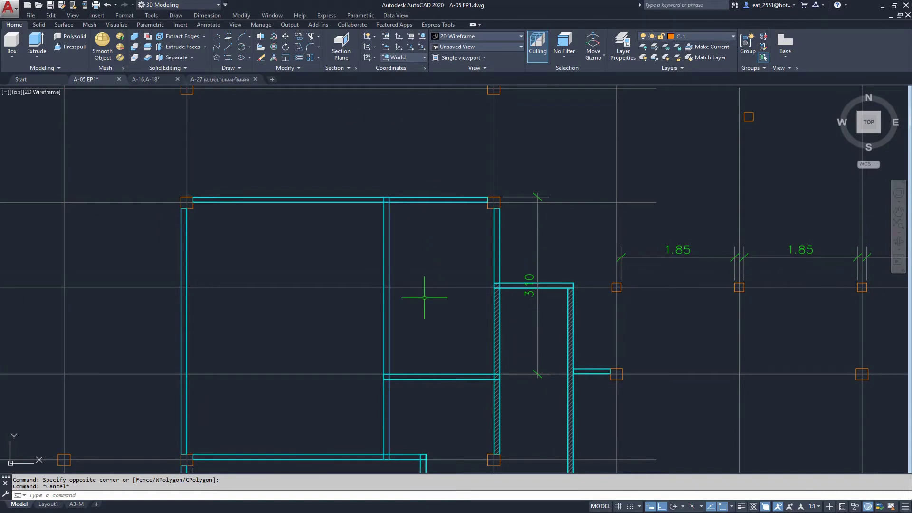
{"action": "type", "text": "dli"}
{"action": "key", "text": "Return"}
Add a 1.80 linear dimension above the top beam, from the outer wall corner to the far corner
{"action": "scroll", "coordinate": [435, 235], "scroll_direction": "up", "scroll_amount": 4}
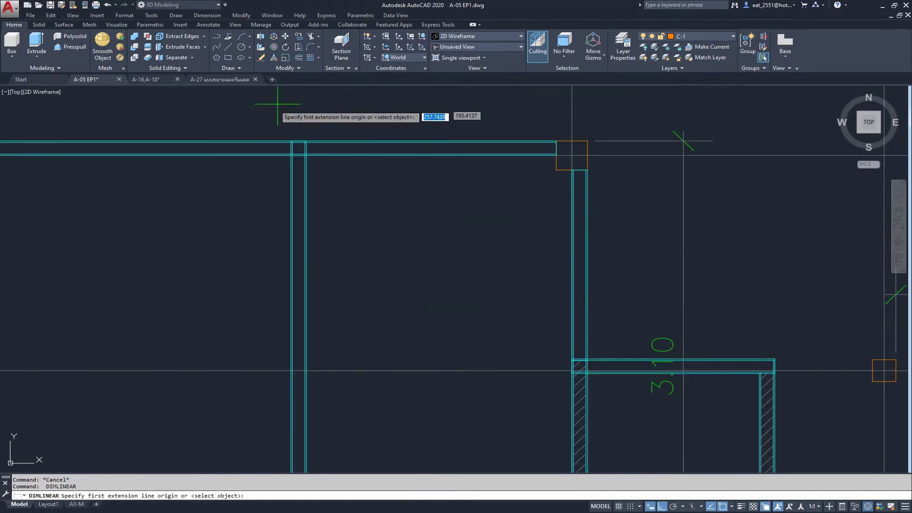
{"action": "scroll", "coordinate": [298, 131], "scroll_direction": "up", "scroll_amount": 10}
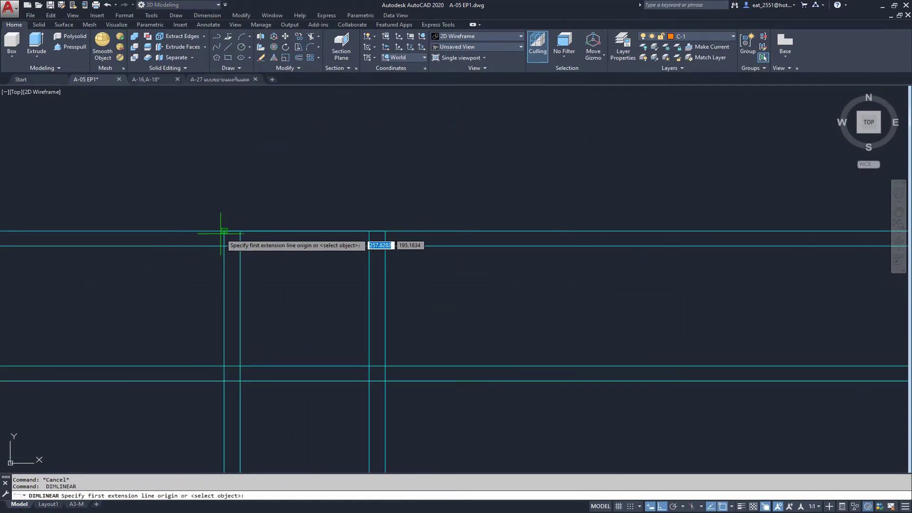
{"action": "left_click", "coordinate": [225, 231]}
{"action": "scroll", "coordinate": [224, 233], "scroll_direction": "down", "scroll_amount": 1}
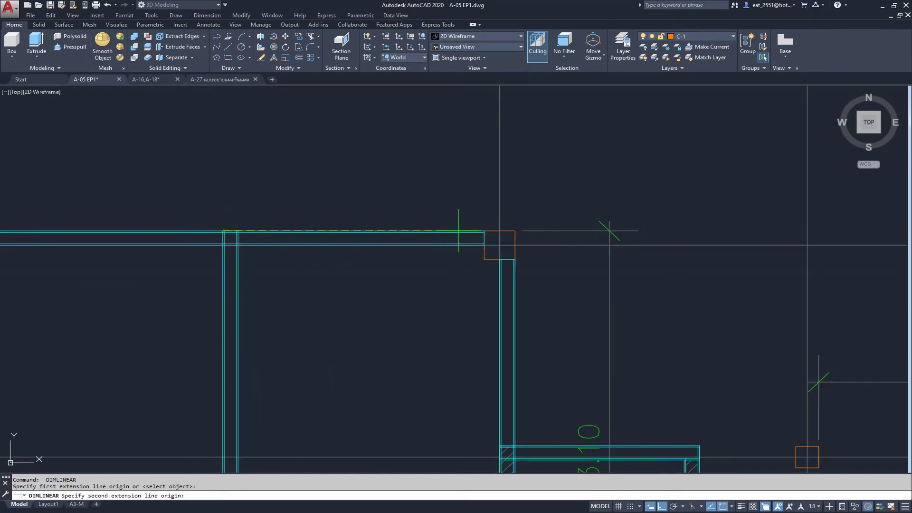
{"action": "scroll", "coordinate": [459, 231], "scroll_direction": "up", "scroll_amount": 6}
{"action": "left_click", "coordinate": [590, 231]}
{"action": "scroll", "coordinate": [589, 232], "scroll_direction": "down", "scroll_amount": 8}
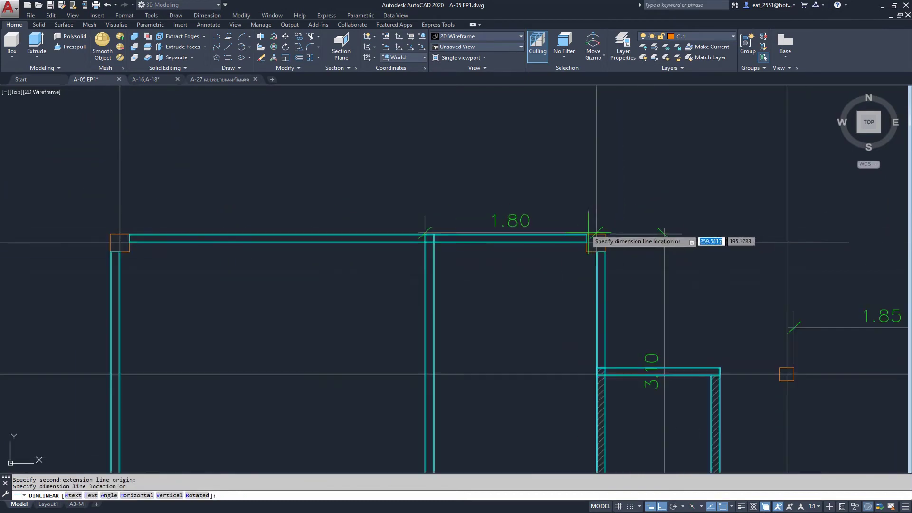
{"action": "left_click", "coordinate": [585, 181]}
{"action": "middle_click_drag", "start_coordinate": [550, 271], "coordinate": [517, 314]}
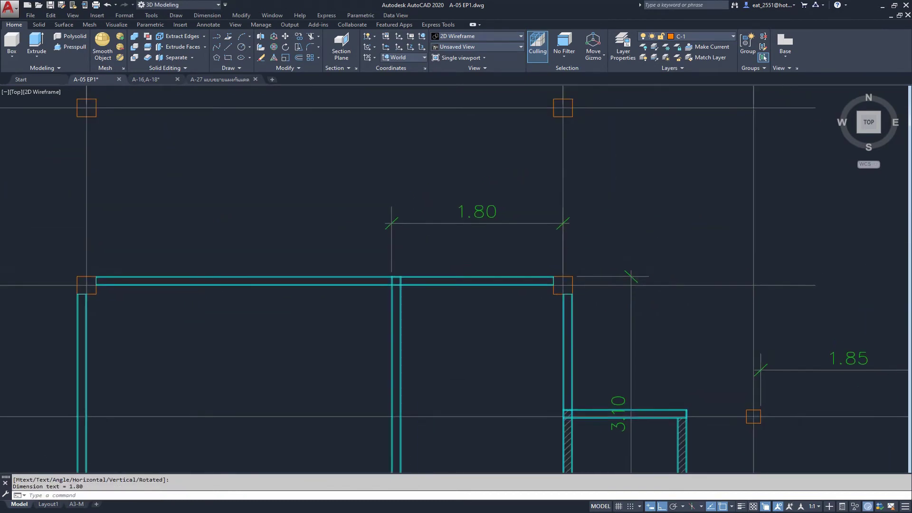
{"action": "scroll", "coordinate": [508, 253], "scroll_direction": "up", "scroll_amount": 5}
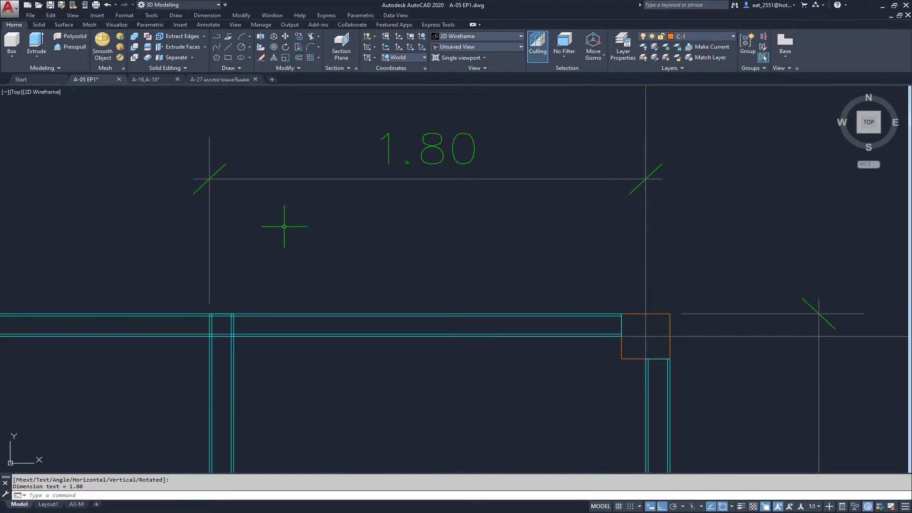
{"action": "key", "text": "space"}
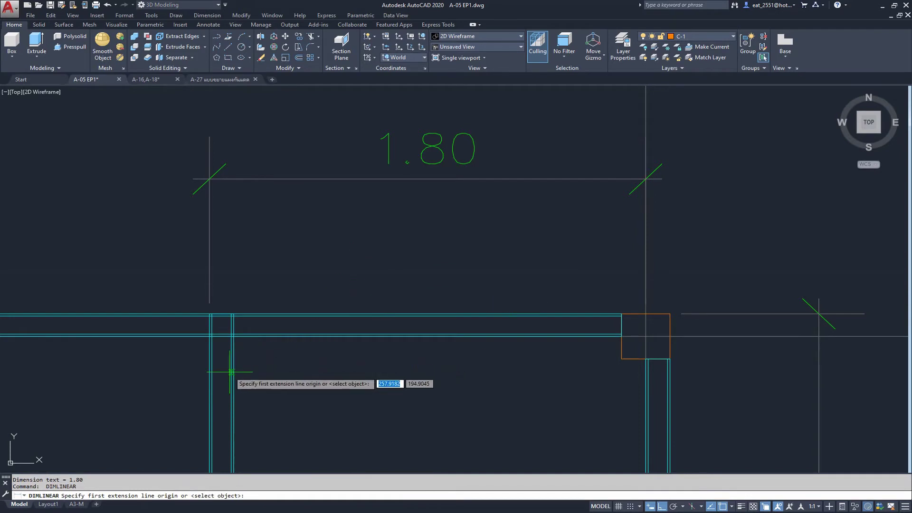
Dimension the 1.70 span from the inner wall line to the column corner, just below the 1.80
{"action": "scroll", "coordinate": [223, 361], "scroll_direction": "up", "scroll_amount": 5}
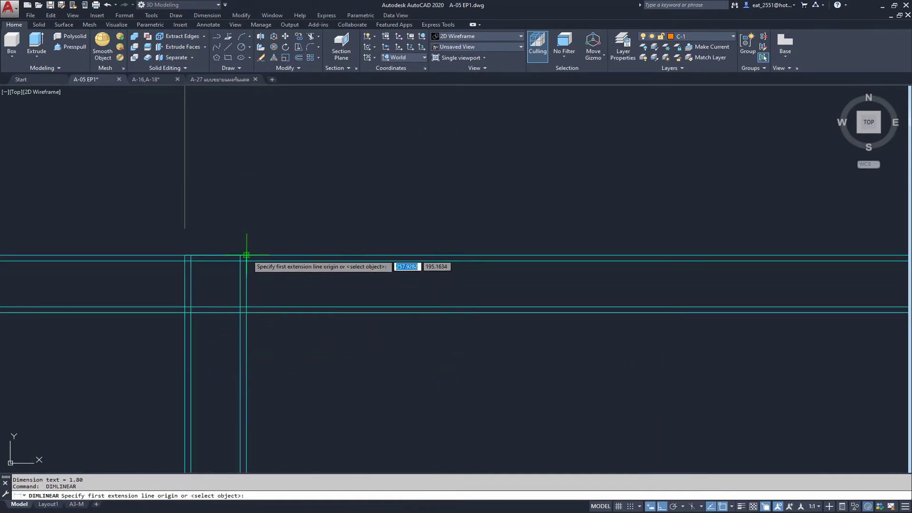
{"action": "scroll", "coordinate": [246, 255], "scroll_direction": "down", "scroll_amount": 3}
{"action": "left_click", "coordinate": [487, 291]}
{"action": "scroll", "coordinate": [517, 291], "scroll_direction": "up", "scroll_amount": 1}
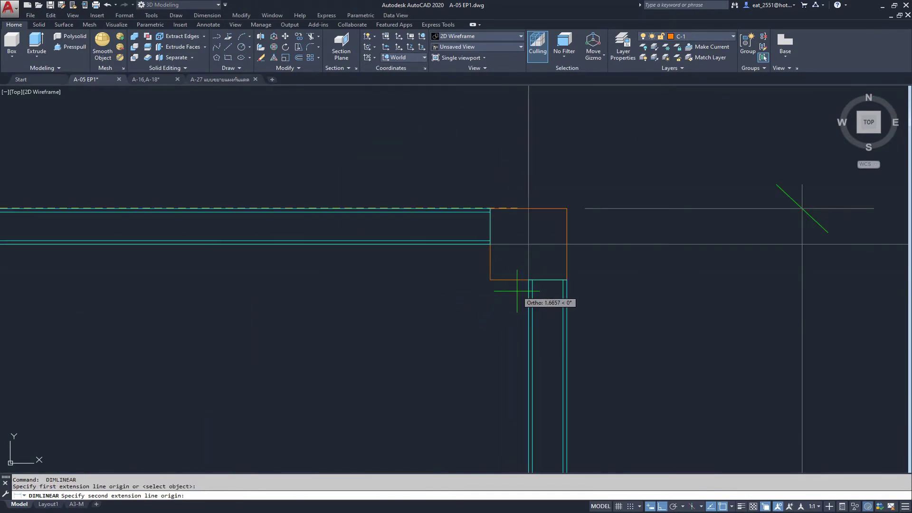
{"action": "left_click", "coordinate": [529, 245]}
{"action": "middle_click_drag", "start_coordinate": [412, 177], "coordinate": [539, 298]}
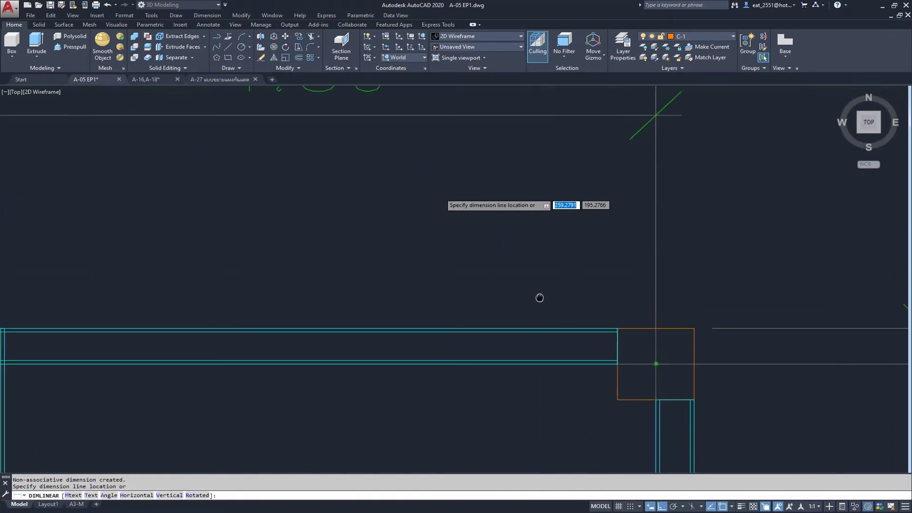
{"action": "scroll", "coordinate": [539, 297], "scroll_direction": "down", "scroll_amount": 2}
{"action": "left_click", "coordinate": [498, 259]}
Pan up the plan to bring more of the walls into view
{"action": "middle_click_drag", "start_coordinate": [421, 336], "coordinate": [421, 298]}
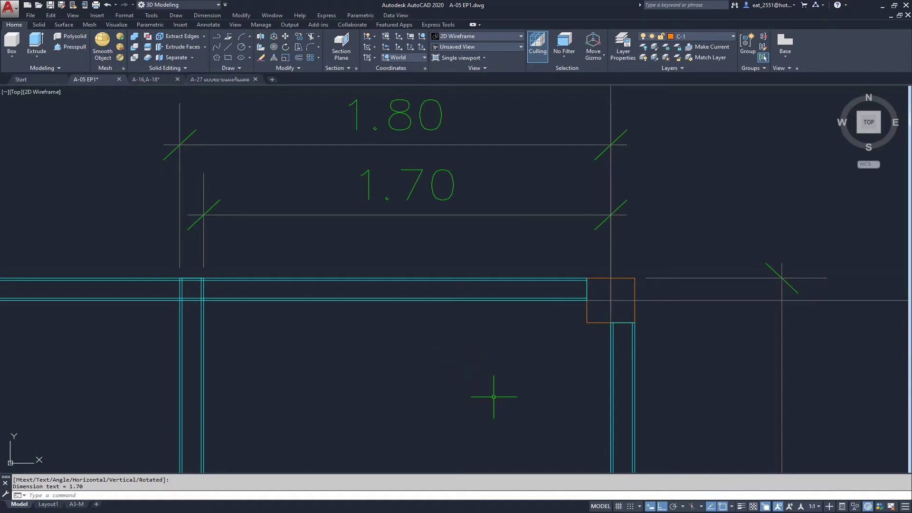
{"action": "middle_click_drag", "start_coordinate": [444, 339], "coordinate": [444, 261]}
{"action": "scroll", "coordinate": [446, 266], "scroll_direction": "down", "scroll_amount": 2}
{"action": "middle_click_drag", "start_coordinate": [428, 343], "coordinate": [438, 277]}
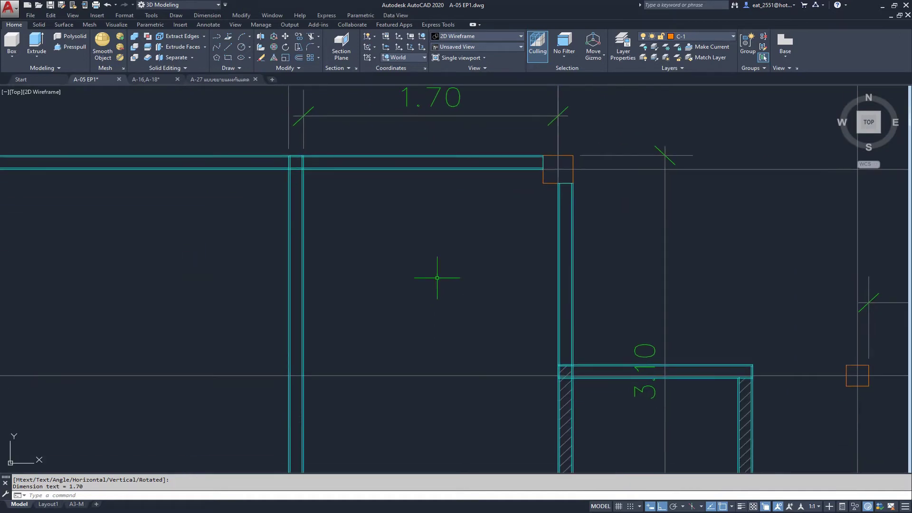
{"action": "mouse_move", "coordinate": [417, 364]}
{"action": "middle_mouse_down"}
{"action": "mouse_move", "coordinate": [417, 300]}
{"action": "mouse_move", "coordinate": [421, 329]}
{"action": "middle_mouse_up"}
{"action": "scroll", "coordinate": [414, 352], "scroll_direction": "down", "scroll_amount": 2}
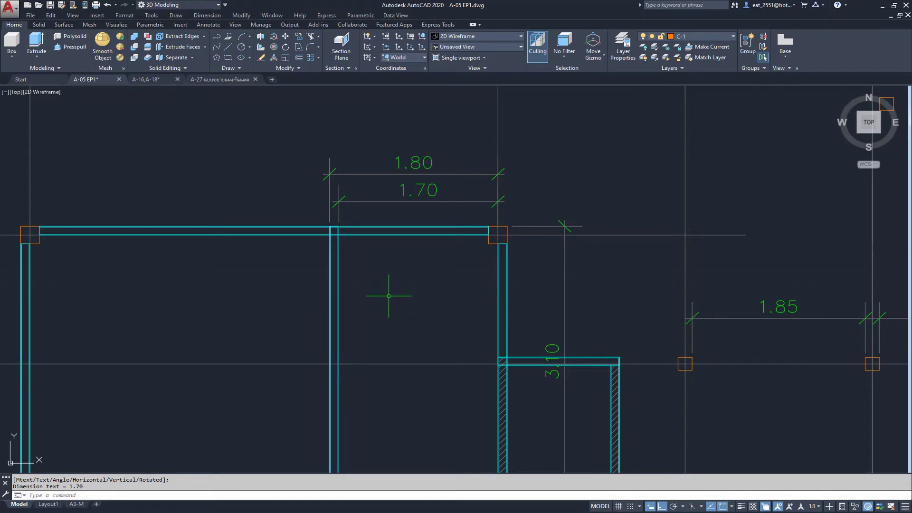
{"action": "scroll", "coordinate": [379, 286], "scroll_direction": "up", "scroll_amount": 2}
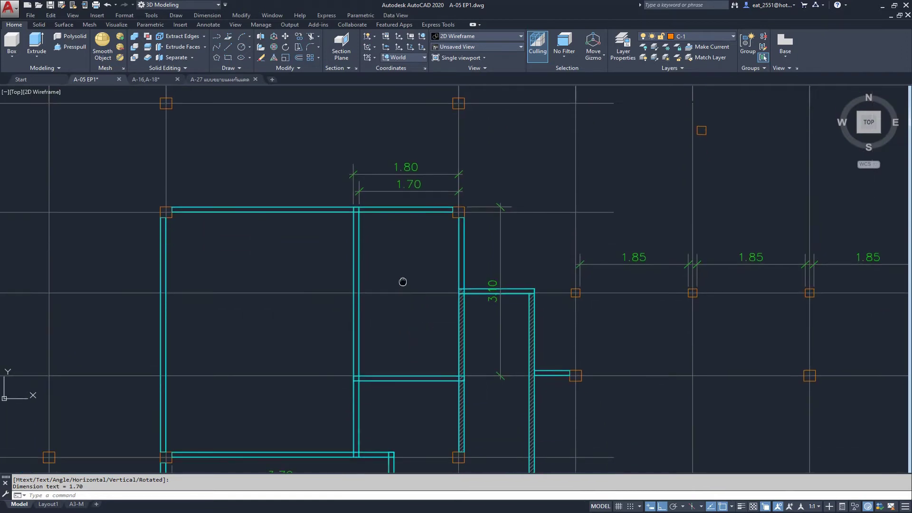
{"action": "middle_click_drag", "start_coordinate": [398, 275], "coordinate": [407, 225]}
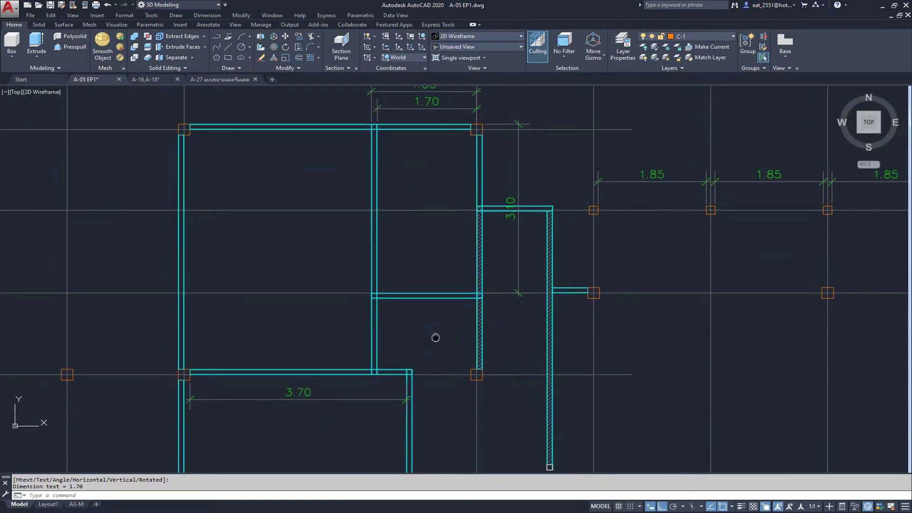
{"action": "scroll", "coordinate": [438, 401], "scroll_direction": "down", "scroll_amount": 4}
{"action": "scroll", "coordinate": [459, 286], "scroll_direction": "up", "scroll_amount": 2}
{"action": "mouse_move", "coordinate": [362, 408]}
{"action": "middle_mouse_down"}
{"action": "mouse_move", "coordinate": [362, 386]}
{"action": "mouse_move", "coordinate": [371, 425]}
{"action": "middle_mouse_up"}
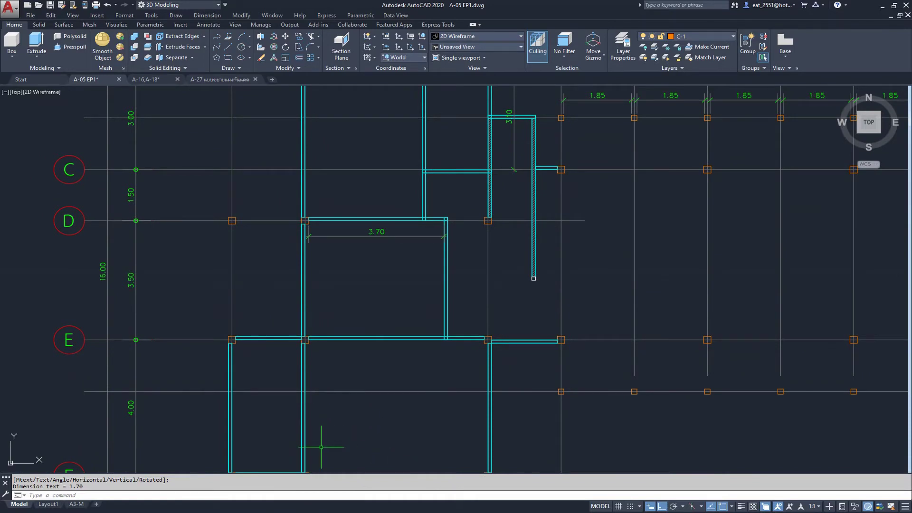
{"action": "middle_click_drag", "start_coordinate": [320, 448], "coordinate": [342, 315]}
{"action": "scroll", "coordinate": [302, 292], "scroll_direction": "up", "scroll_amount": 2}
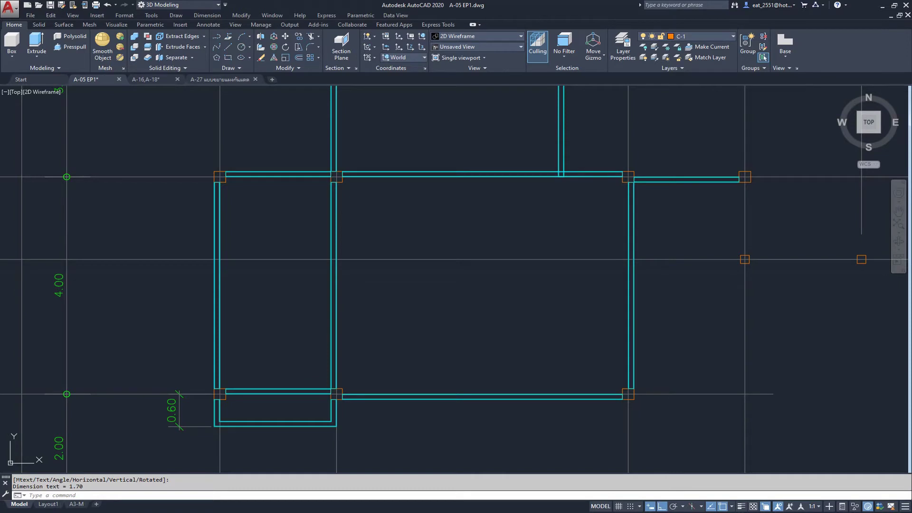
{"action": "mouse_move", "coordinate": [285, 423]}
{"action": "middle_mouse_down"}
{"action": "mouse_move", "coordinate": [305, 377]}
{"action": "mouse_move", "coordinate": [327, 371]}
{"action": "middle_mouse_up"}
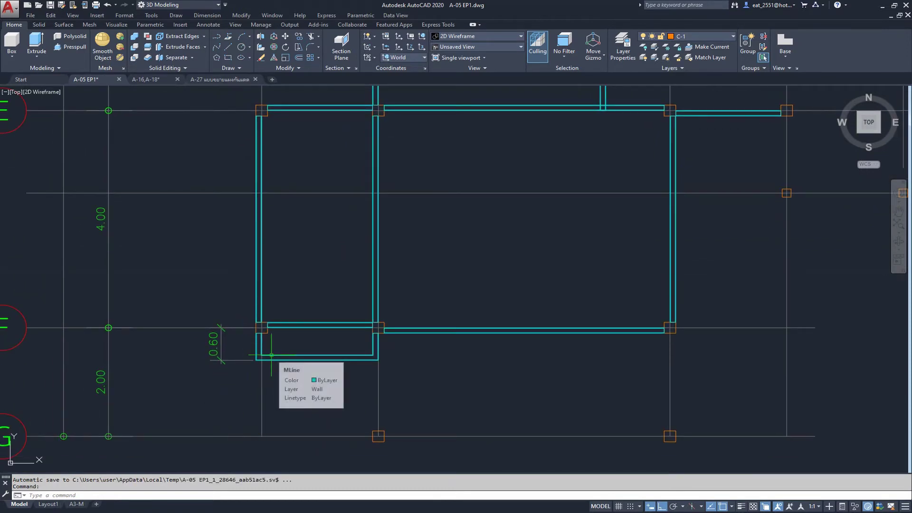
{"action": "scroll", "coordinate": [347, 322], "scroll_direction": "down", "scroll_amount": 2}
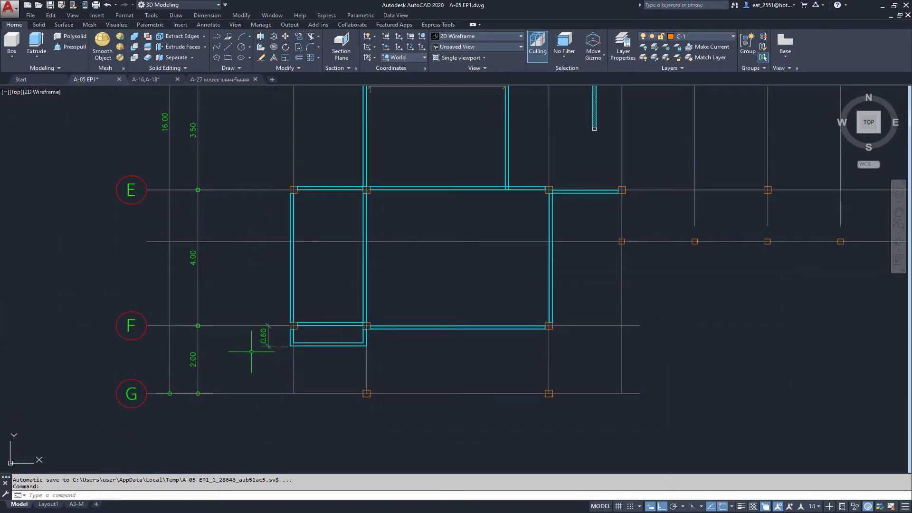
{"action": "scroll", "coordinate": [247, 343], "scroll_direction": "up", "scroll_amount": 3}
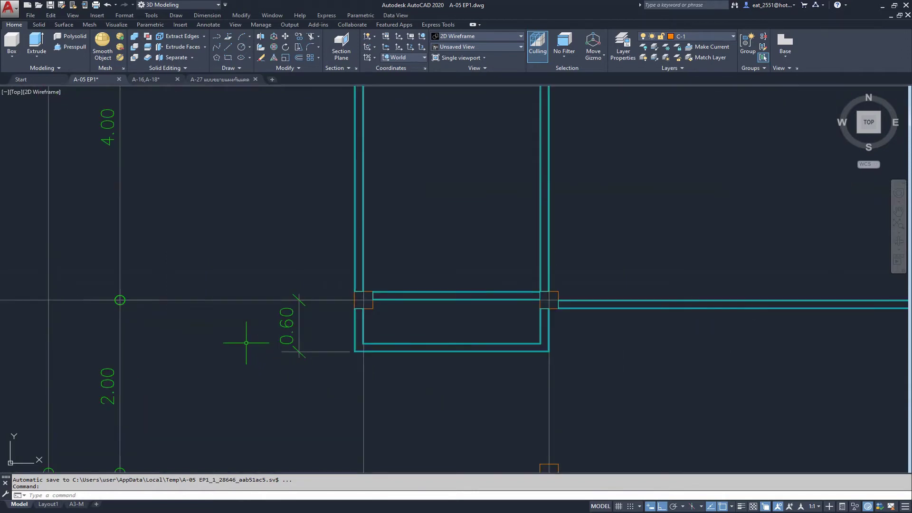
Select the short wall on grid line F and start moving it from its corner
{"action": "left_click", "coordinate": [432, 293]}
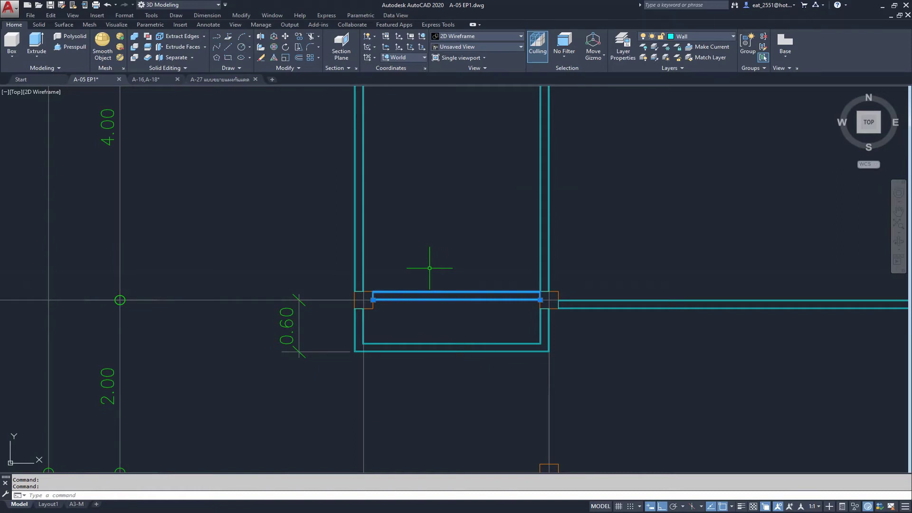
{"action": "scroll", "coordinate": [430, 268], "scroll_direction": "down", "scroll_amount": 4}
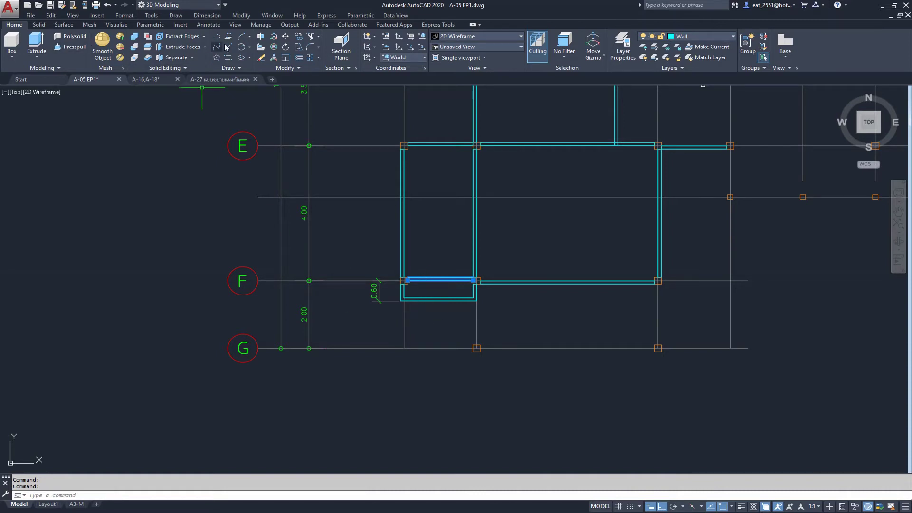
{"action": "left_click", "coordinate": [285, 36]}
{"action": "scroll", "coordinate": [433, 282], "scroll_direction": "up", "scroll_amount": 3}
{"action": "scroll", "coordinate": [495, 267], "scroll_direction": "down", "scroll_amount": 3}
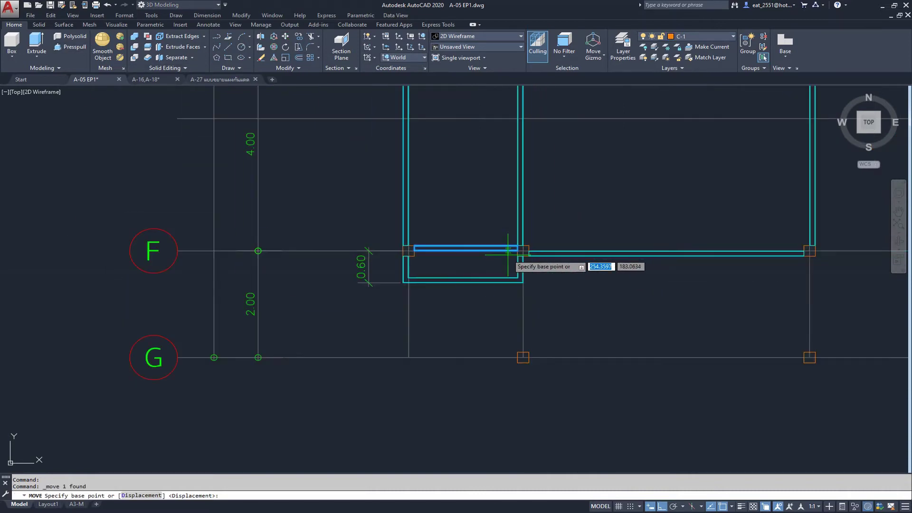
{"action": "middle_click_drag", "start_coordinate": [475, 164], "coordinate": [463, 272]}
{"action": "scroll", "coordinate": [392, 364], "scroll_direction": "up", "scroll_amount": 4}
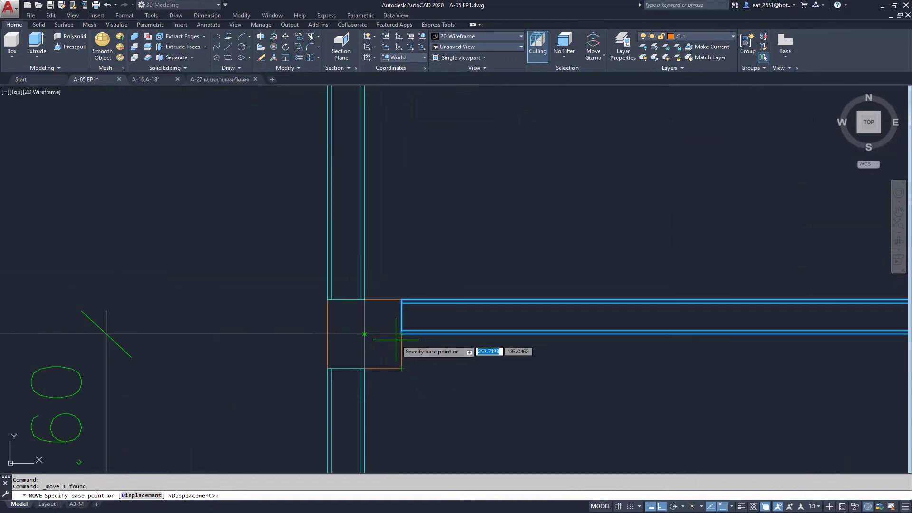
{"action": "scroll", "coordinate": [423, 301], "scroll_direction": "up", "scroll_amount": 3}
{"action": "left_click", "coordinate": [423, 301]}
Drop the wall onto the column corner near grid line E
{"action": "scroll", "coordinate": [422, 289], "scroll_direction": "down", "scroll_amount": 2}
{"action": "scroll", "coordinate": [430, 361], "scroll_direction": "down", "scroll_amount": 3}
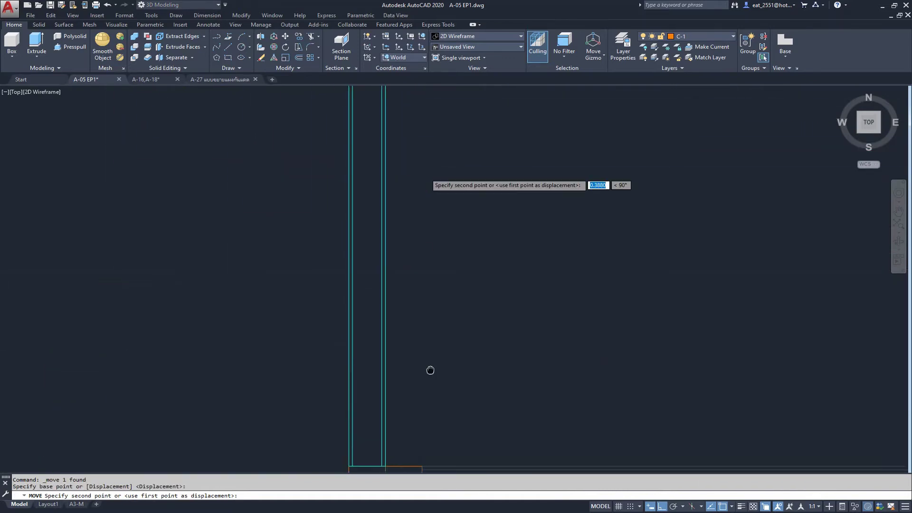
{"action": "scroll", "coordinate": [426, 281], "scroll_direction": "up", "scroll_amount": 4}
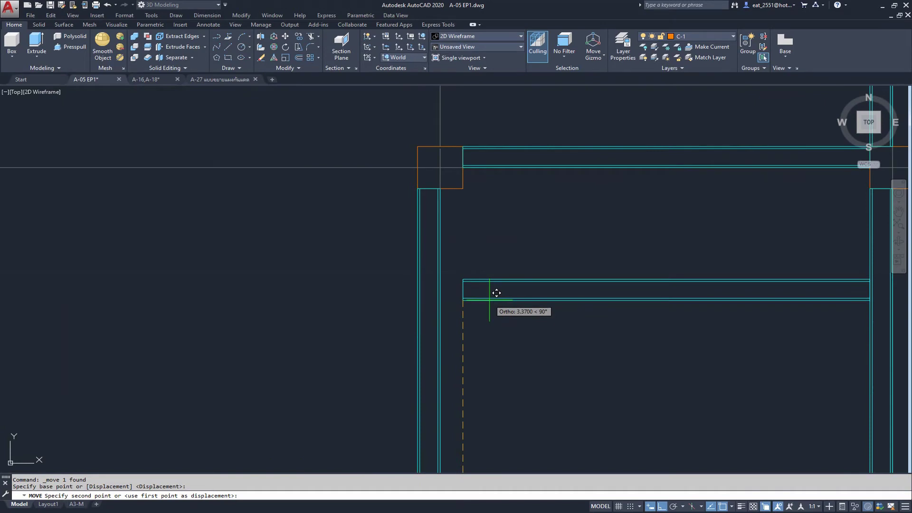
{"action": "scroll", "coordinate": [495, 299], "scroll_direction": "down", "scroll_amount": 3}
{"action": "middle_click_drag", "start_coordinate": [497, 301], "coordinate": [497, 258]}
{"action": "scroll", "coordinate": [497, 258], "scroll_direction": "down", "scroll_amount": 2}
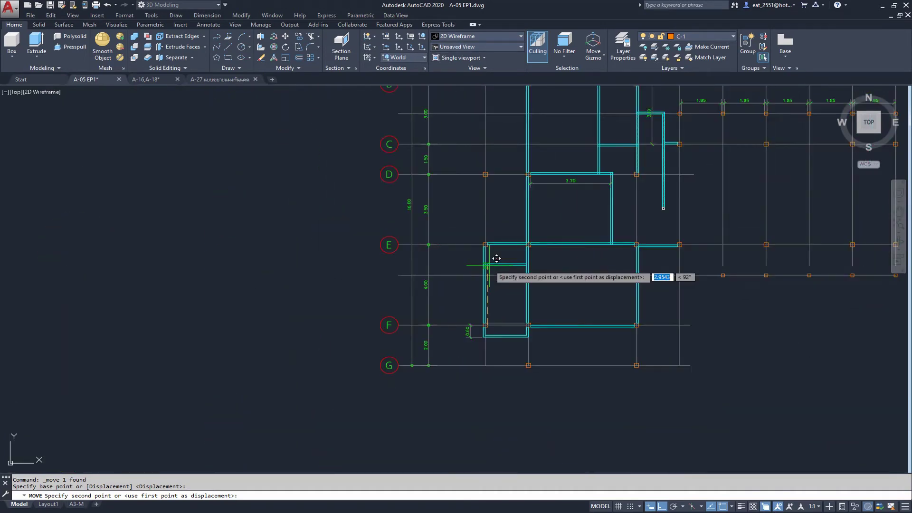
{"action": "scroll", "coordinate": [494, 252], "scroll_direction": "up", "scroll_amount": 5}
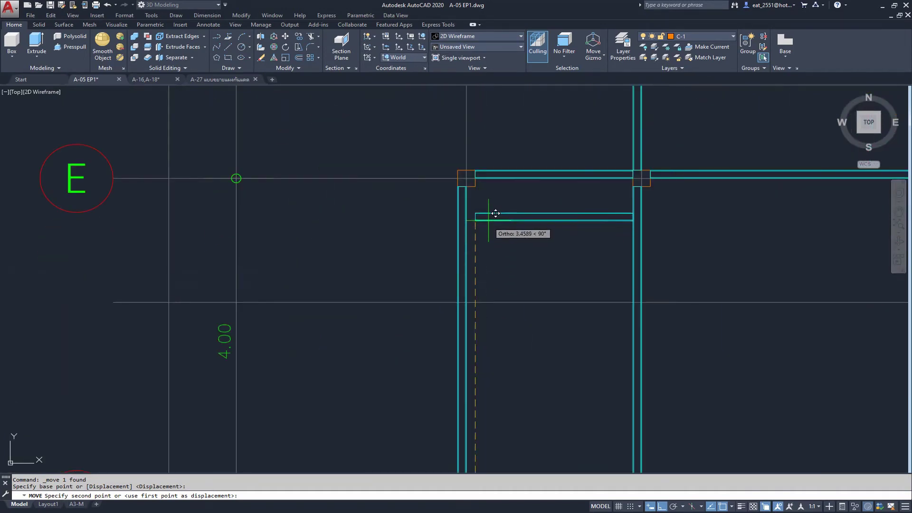
{"action": "scroll", "coordinate": [482, 162], "scroll_direction": "up", "scroll_amount": 10}
{"action": "scroll", "coordinate": [460, 328], "scroll_direction": "up", "scroll_amount": 8}
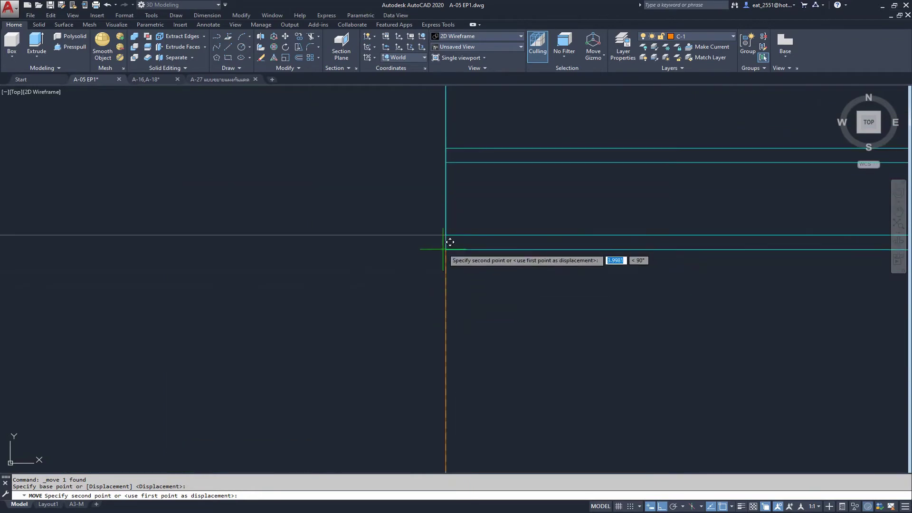
{"action": "left_click", "coordinate": [446, 235]}
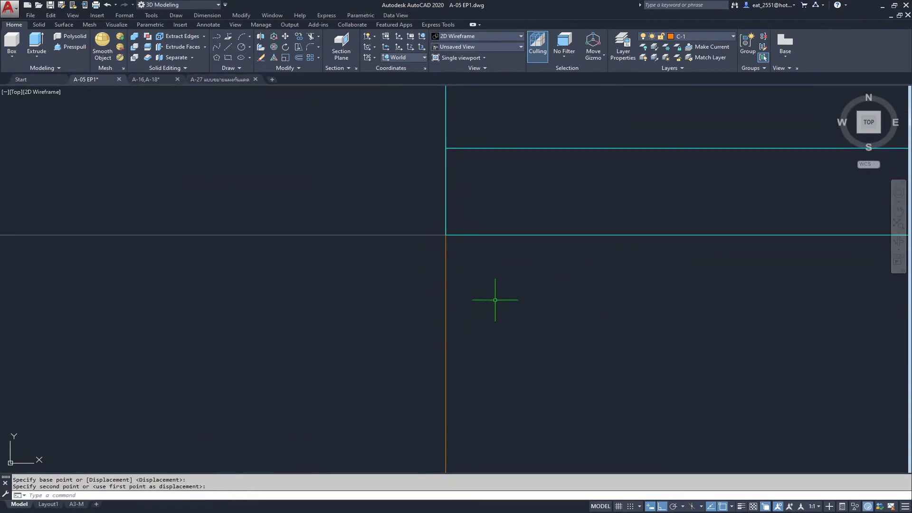
{"action": "scroll", "coordinate": [495, 300], "scroll_direction": "down", "scroll_amount": 2}
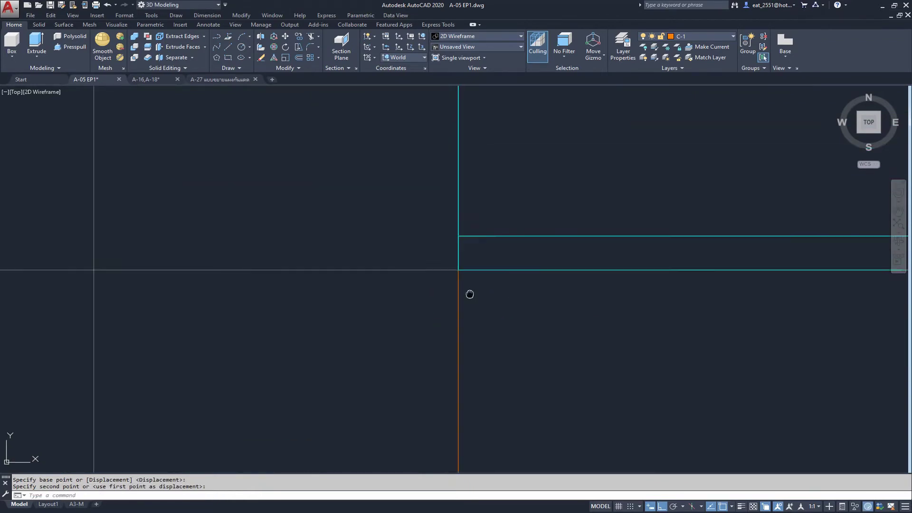
{"action": "scroll", "coordinate": [373, 265], "scroll_direction": "down", "scroll_amount": 3}
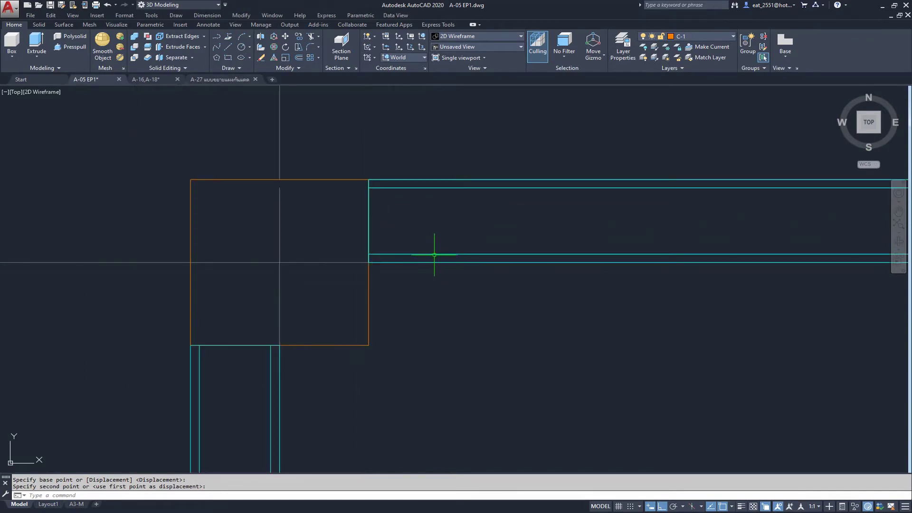
Turn off selection cycling and move the wall between the two columns down by 1
{"action": "key", "text": "ctrl+w"}
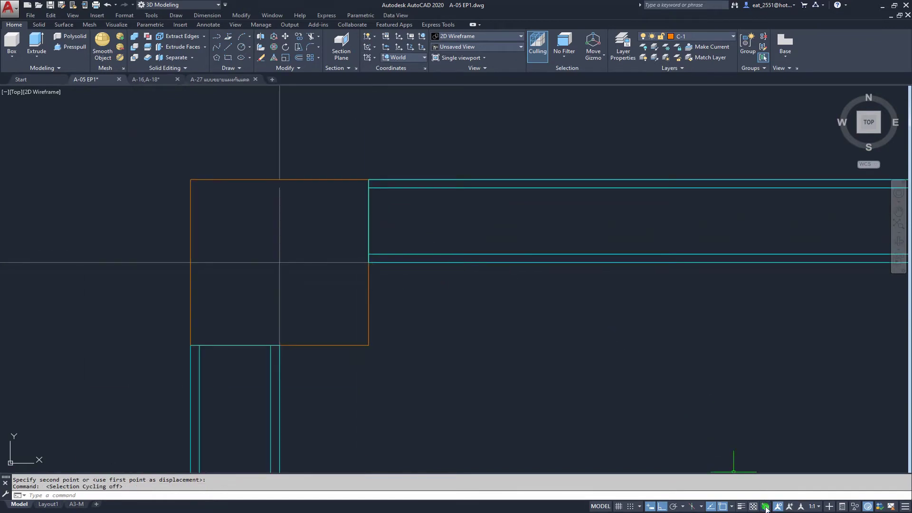
{"action": "left_click", "coordinate": [455, 254]}
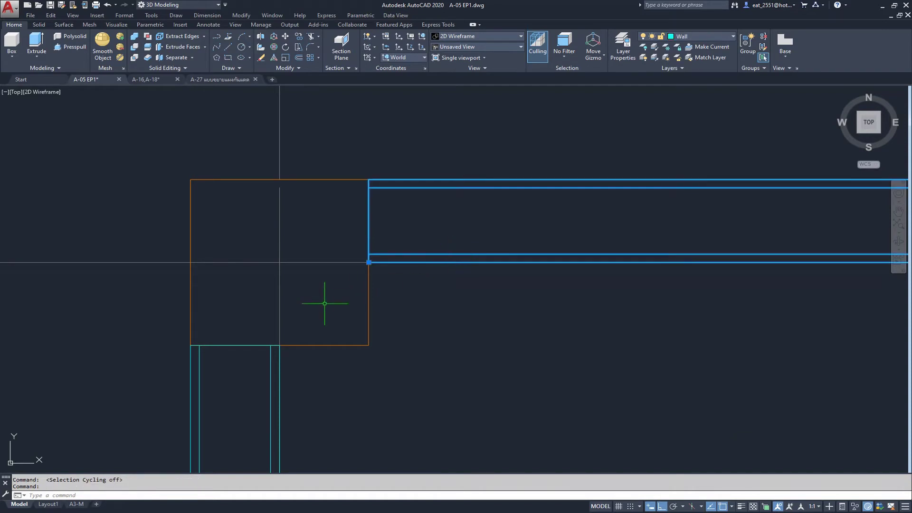
{"action": "scroll", "coordinate": [355, 230], "scroll_direction": "down", "scroll_amount": 5}
{"action": "scroll", "coordinate": [357, 229], "scroll_direction": "down", "scroll_amount": 4}
{"action": "scroll", "coordinate": [358, 229], "scroll_direction": "up", "scroll_amount": 4}
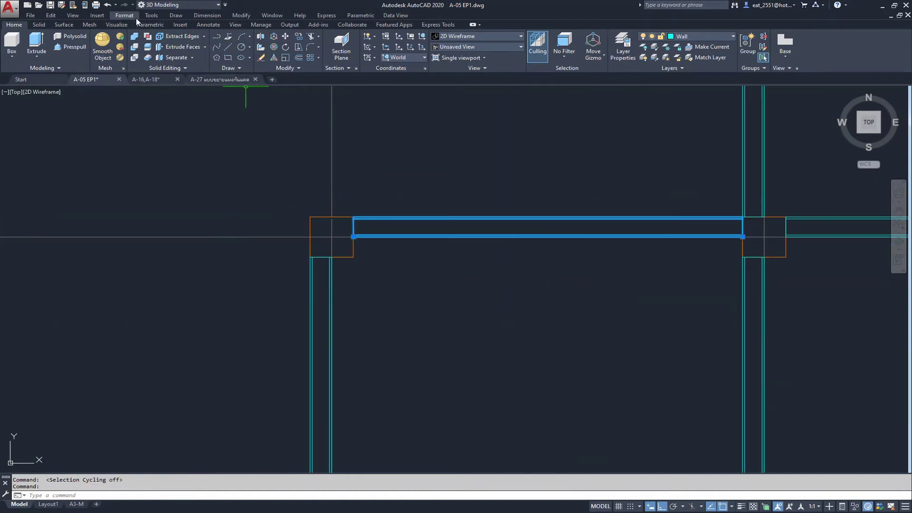
{"action": "left_click", "coordinate": [298, 40]}
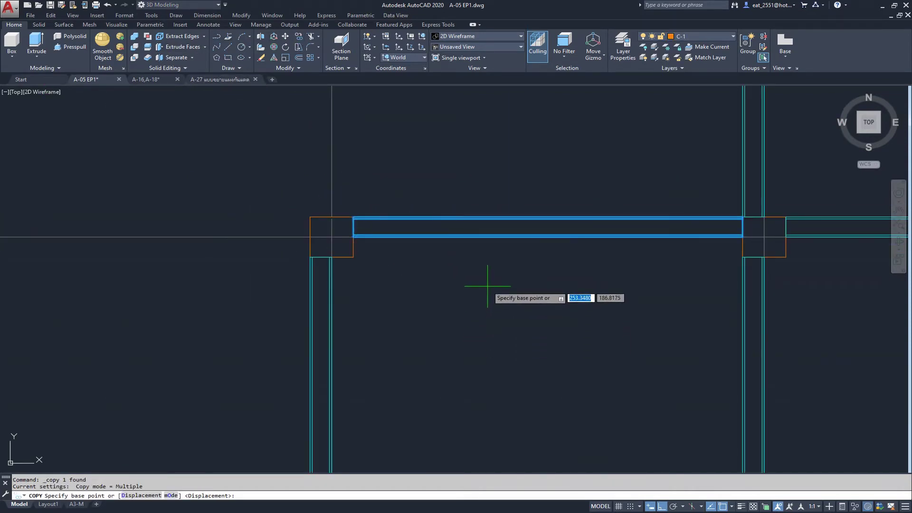
{"action": "left_click", "coordinate": [285, 38]}
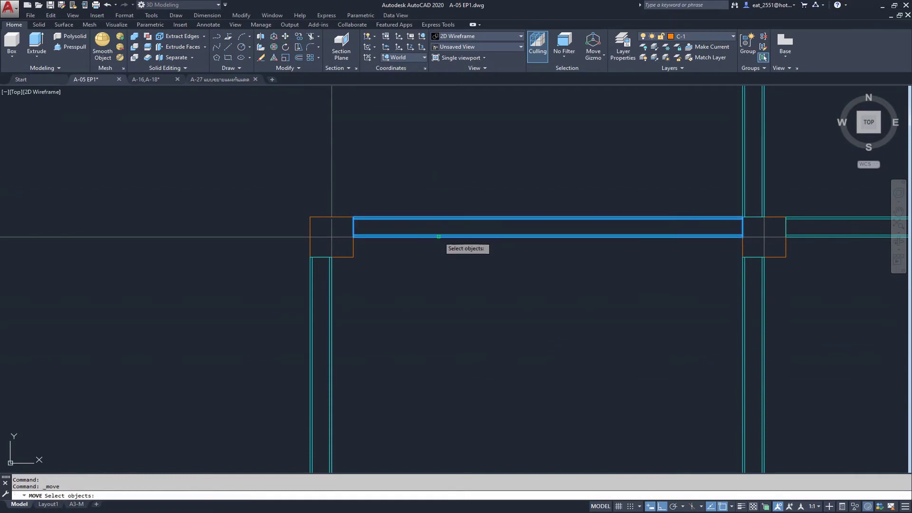
{"action": "left_click", "coordinate": [499, 297]}
{"action": "type", "text": "1"}
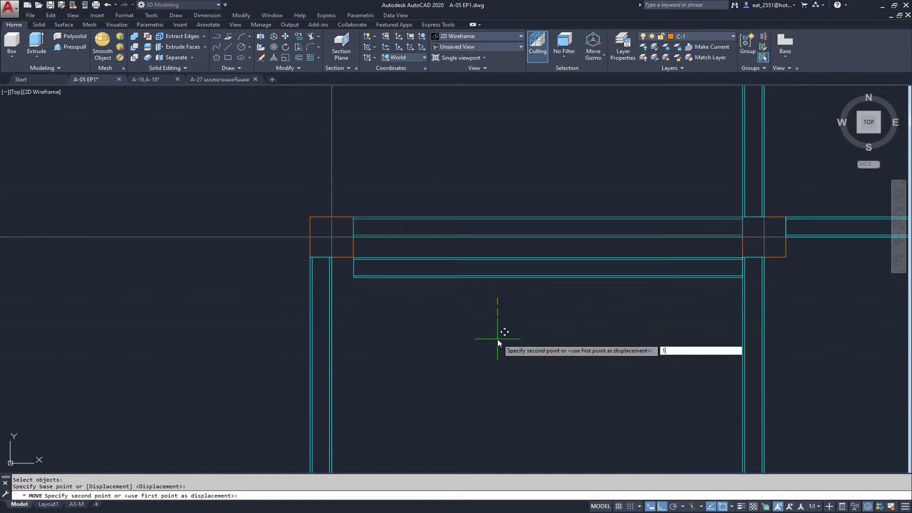
{"action": "key", "text": "Return"}
Select the lower wall strip and grip its left corner for stretching
{"action": "scroll", "coordinate": [497, 338], "scroll_direction": "down", "scroll_amount": 3}
{"action": "scroll", "coordinate": [475, 347], "scroll_direction": "up", "scroll_amount": 3}
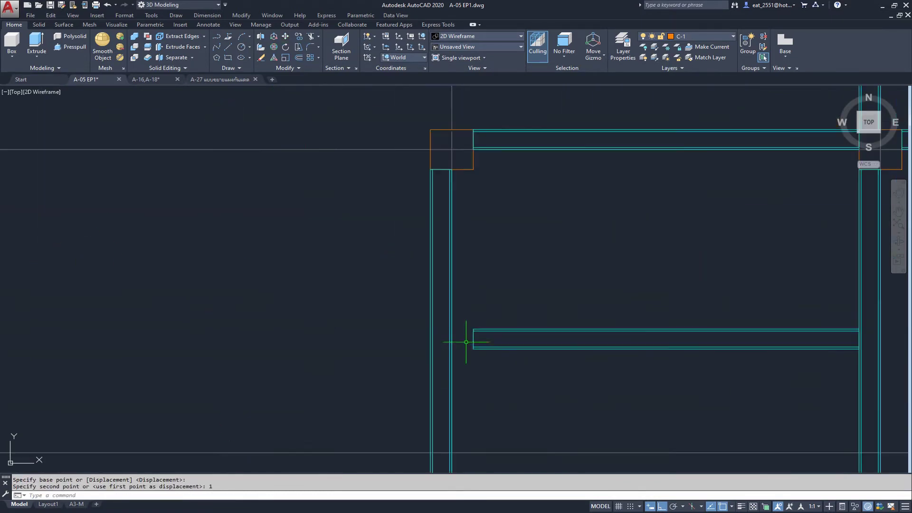
{"action": "left_click", "coordinate": [495, 331]}
{"action": "scroll", "coordinate": [482, 346], "scroll_direction": "up", "scroll_amount": 5}
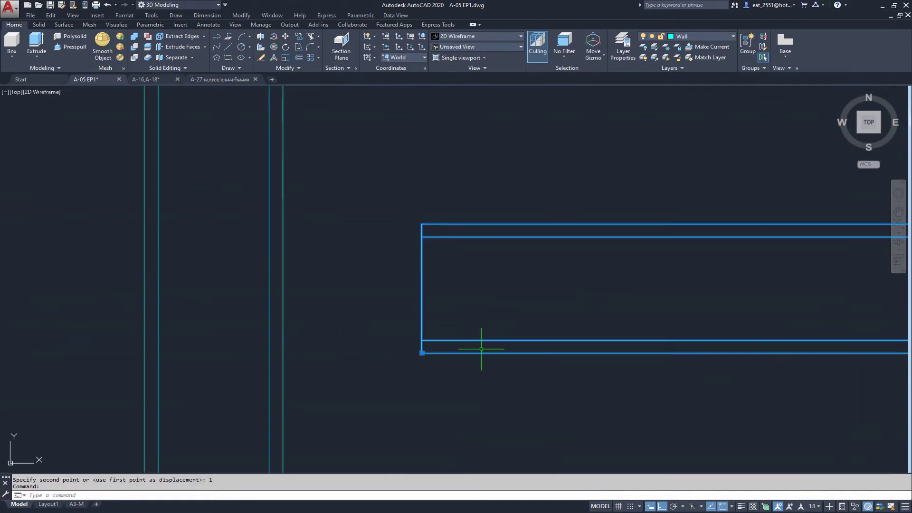
{"action": "left_click", "coordinate": [421, 353]}
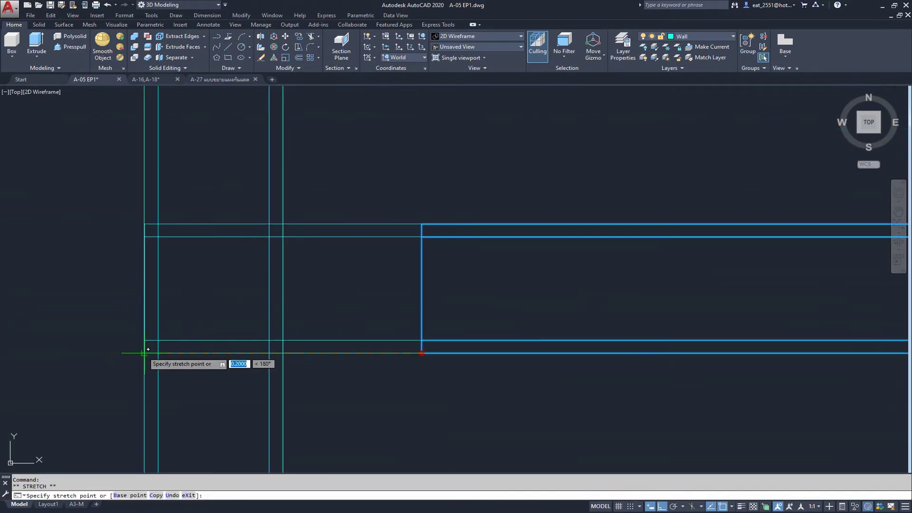
Extend the lower wall's left end to the grid line, then pan to both columns
{"action": "left_click", "coordinate": [144, 353]}
{"action": "key", "text": "Escape"}
{"action": "scroll", "coordinate": [413, 271], "scroll_direction": "down", "scroll_amount": 5}
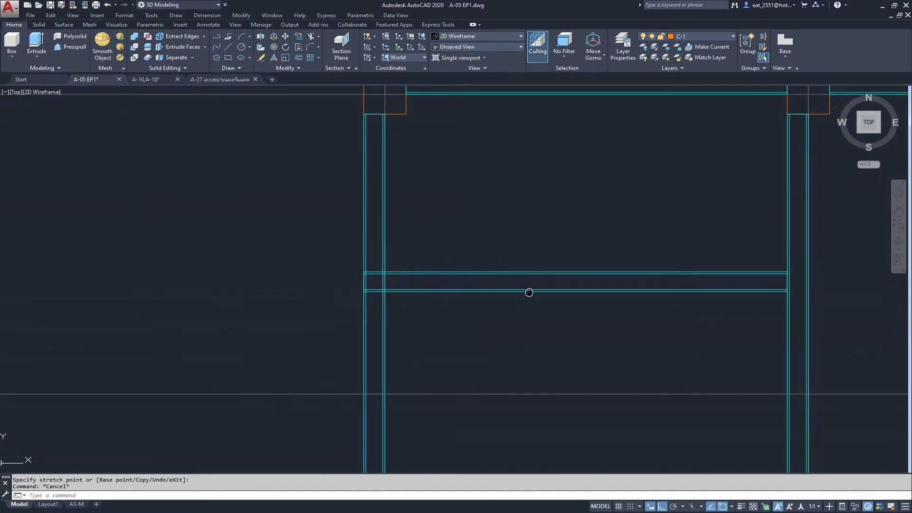
{"action": "middle_click_drag", "start_coordinate": [530, 291], "coordinate": [502, 356]}
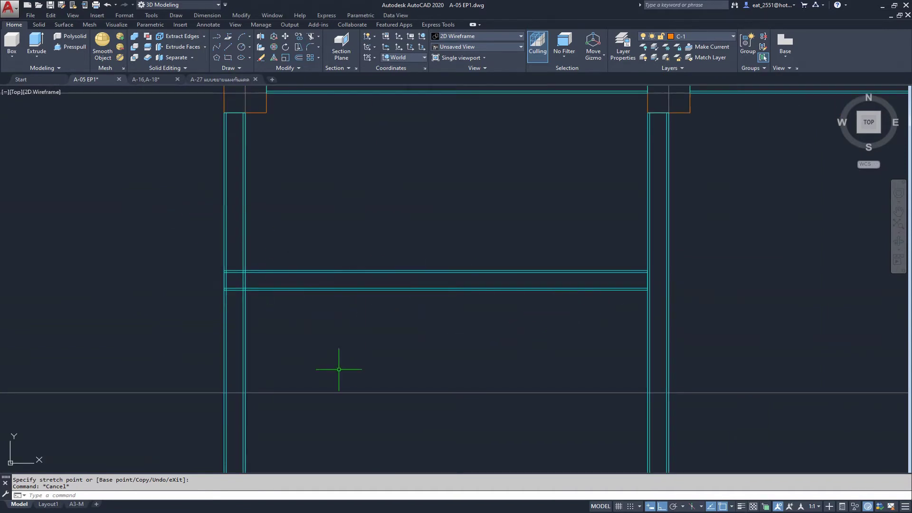
{"action": "scroll", "coordinate": [336, 369], "scroll_direction": "down", "scroll_amount": 4}
{"action": "middle_click_drag", "start_coordinate": [377, 310], "coordinate": [411, 330]}
{"action": "scroll", "coordinate": [410, 330], "scroll_direction": "up", "scroll_amount": 4}
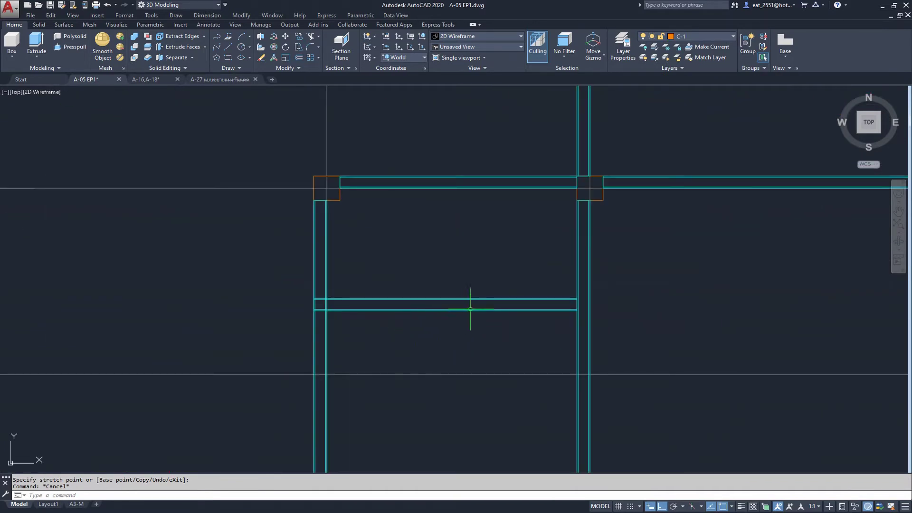
Shorten the lower wall by pulling its right end back to mid-span
{"action": "left_click", "coordinate": [472, 306]}
{"action": "left_click", "coordinate": [577, 311]}
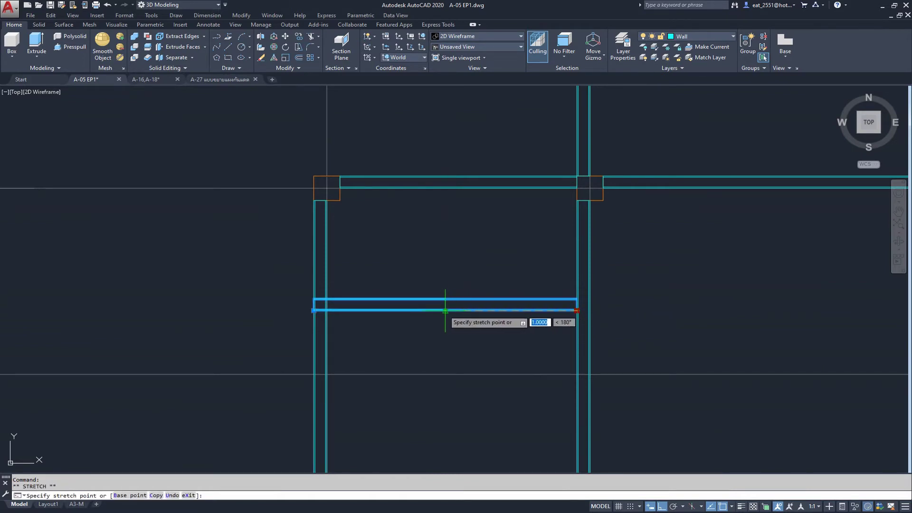
{"action": "left_click", "coordinate": [445, 311]}
{"action": "key", "text": "Escape"}
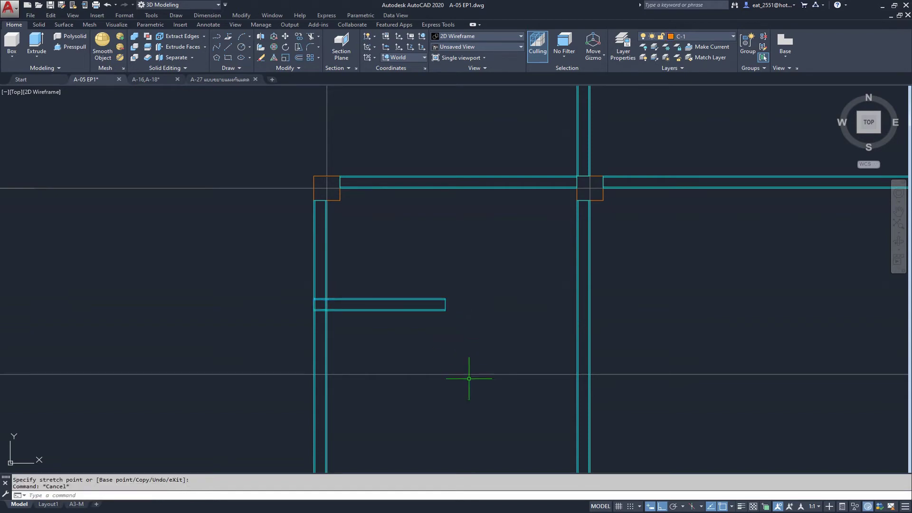
{"action": "scroll", "coordinate": [444, 237], "scroll_direction": "down", "scroll_amount": 6}
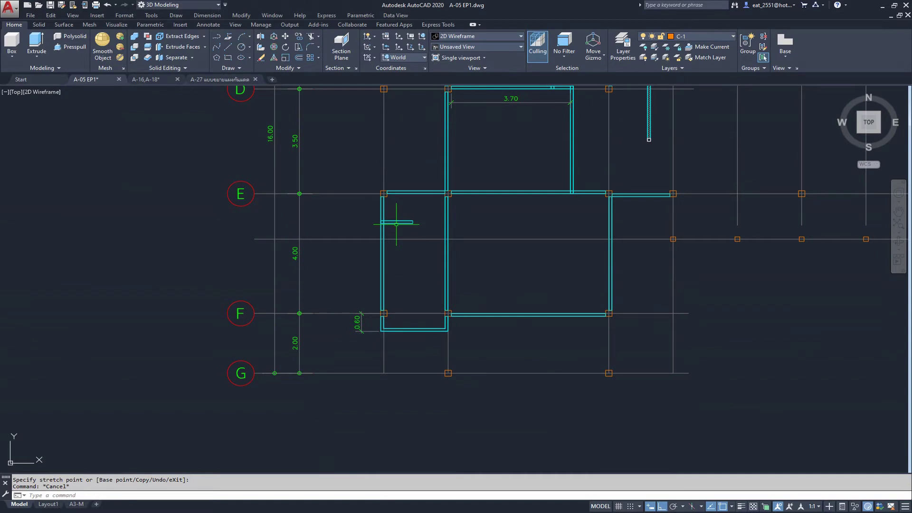
Browse the dimension type list and try an 'il' command, which fails
{"action": "scroll", "coordinate": [397, 223], "scroll_direction": "up", "scroll_amount": 2}
{"action": "mouse_move", "coordinate": [366, 214]}
{"action": "middle_mouse_down"}
{"action": "mouse_move", "coordinate": [386, 282]}
{"action": "mouse_move", "coordinate": [396, 287]}
{"action": "middle_mouse_up"}
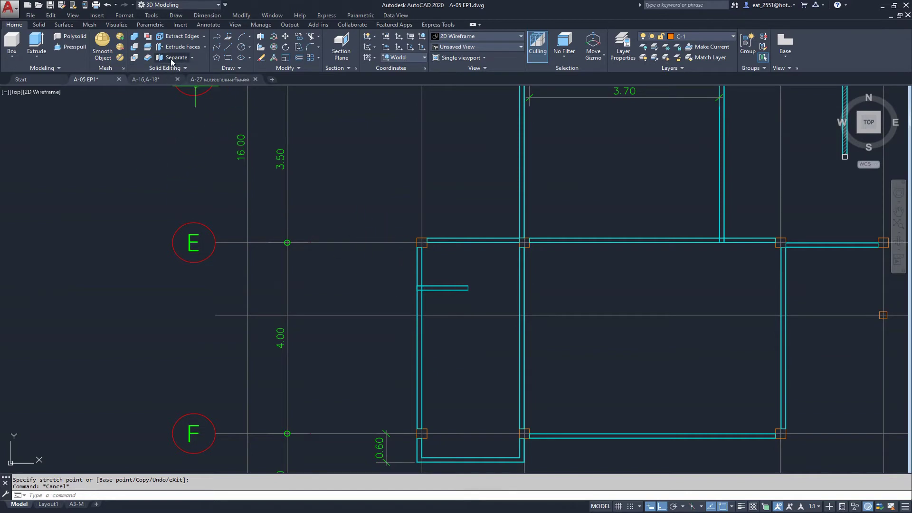
{"action": "left_click", "coordinate": [207, 15]}
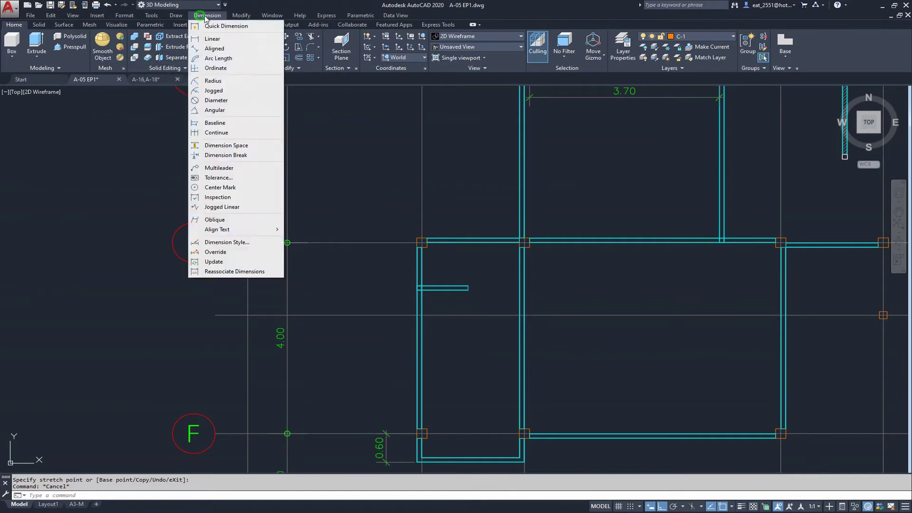
{"action": "left_click", "coordinate": [344, 137]}
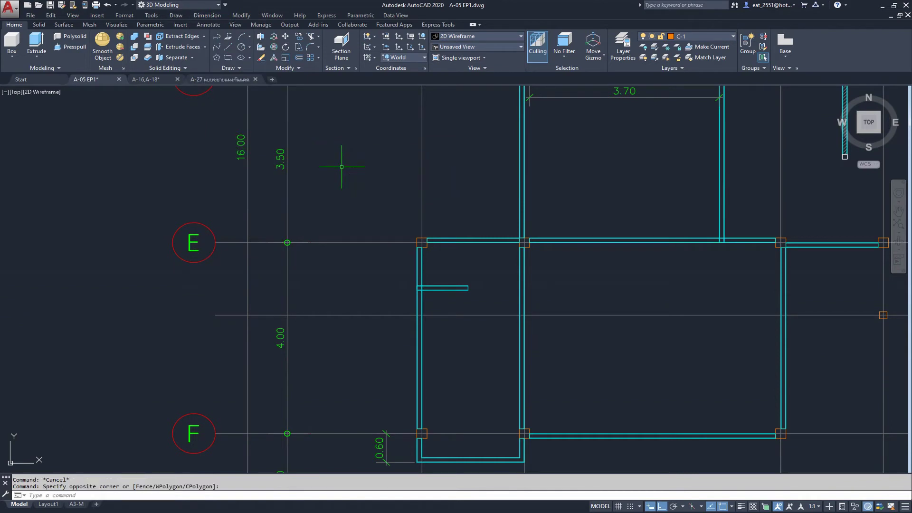
{"action": "type", "text": "Di"}
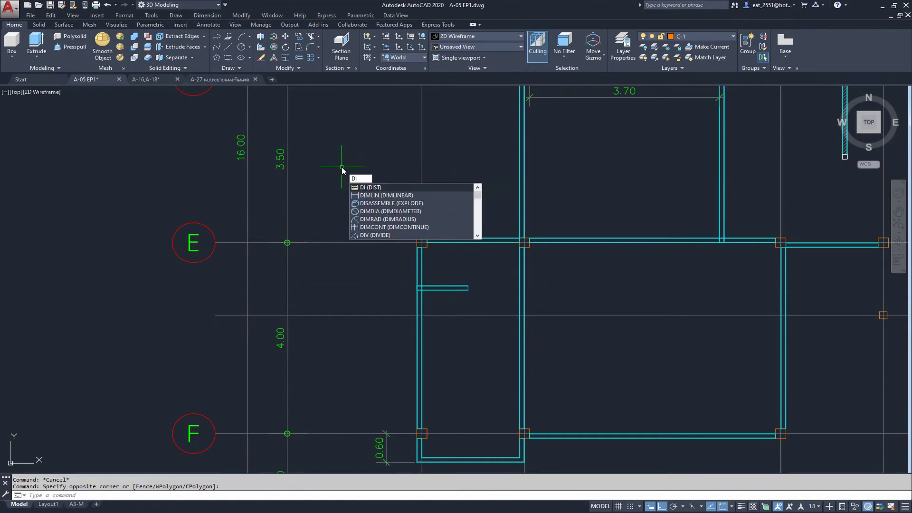
{"action": "type", "text": "l"}
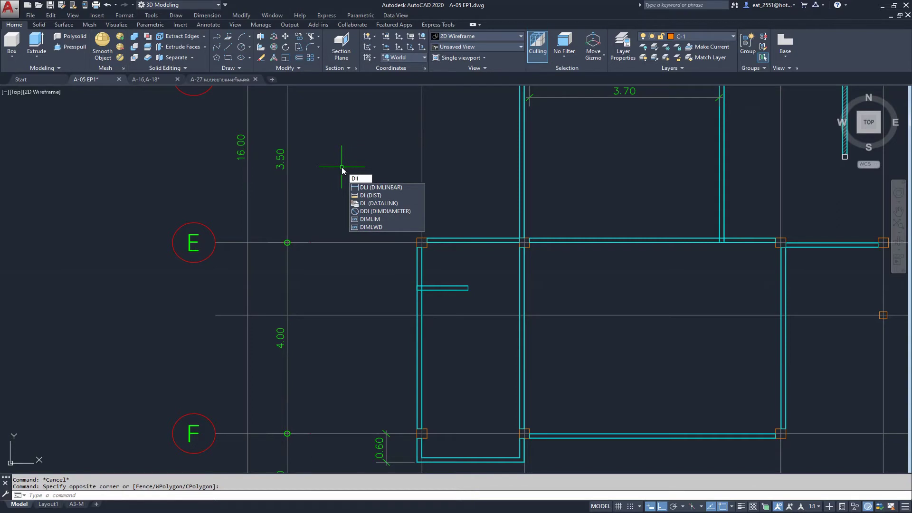
{"action": "key", "text": "Return"}
{"action": "key", "text": "Escape"}
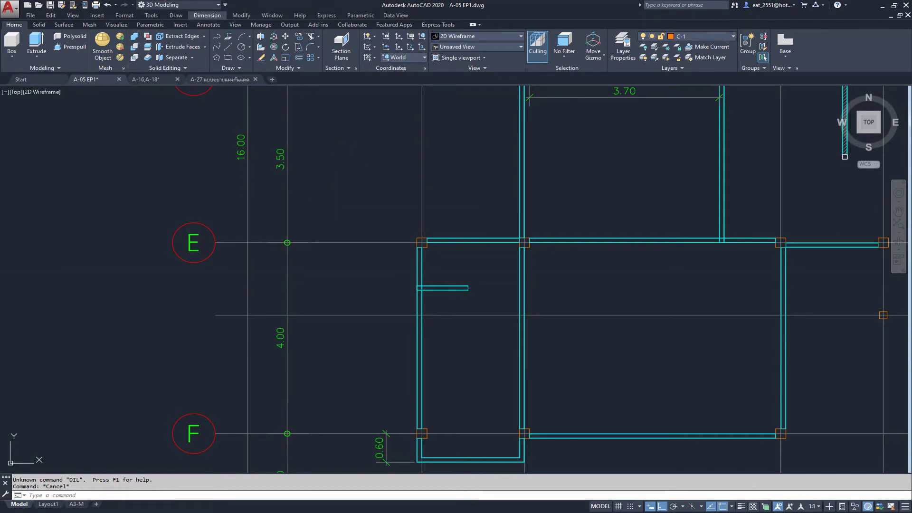
Add a 0.90 linear dimension from the corner column to the wall stub, placed to the left
{"action": "left_click", "coordinate": [326, 199]}
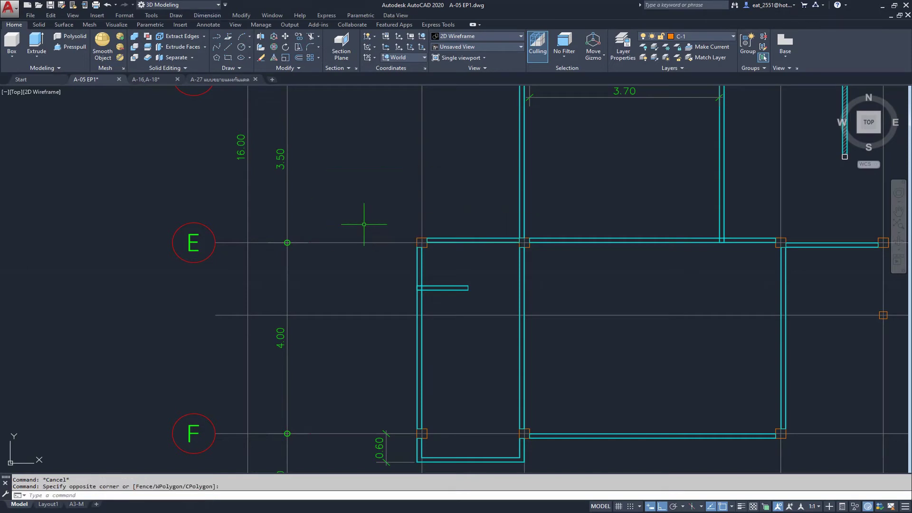
{"action": "type", "text": "D"}
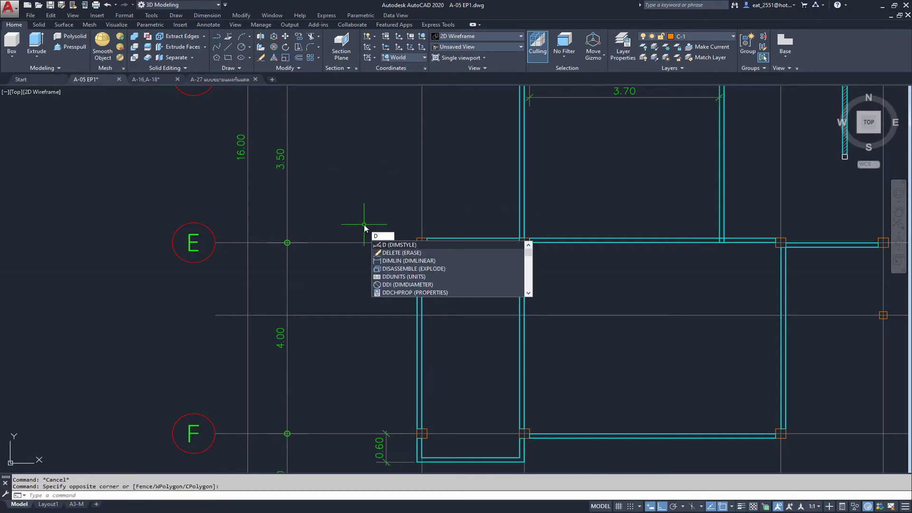
{"action": "type", "text": "I"}
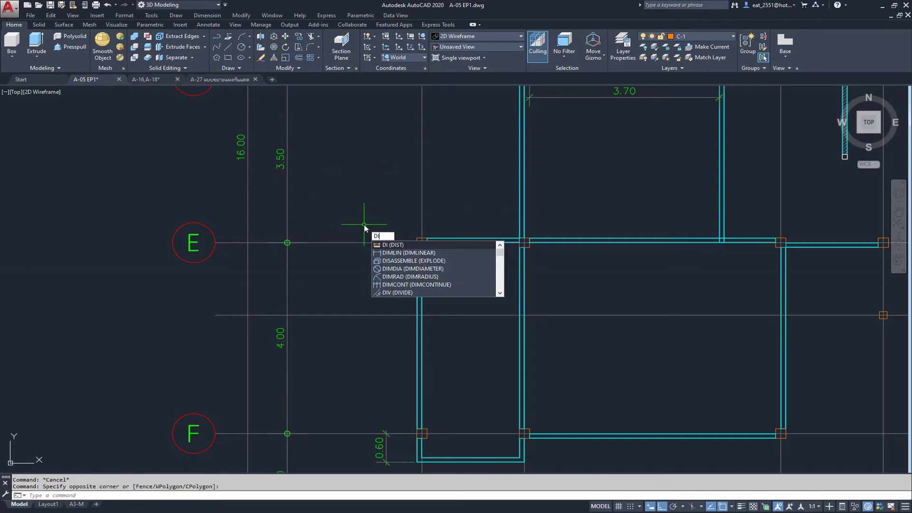
{"action": "type", "text": "l"}
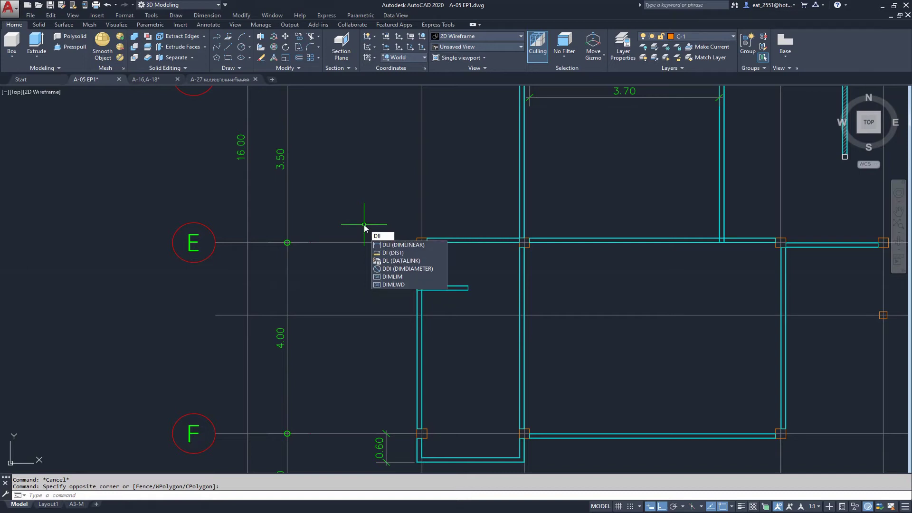
{"action": "key", "text": "BackSpace"}
{"action": "key", "text": "BackSpace"}
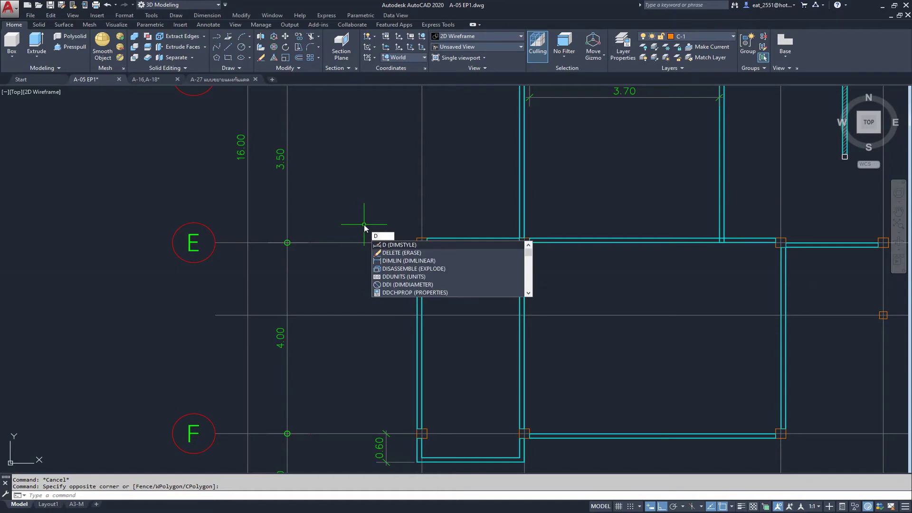
{"action": "type", "text": "LI"}
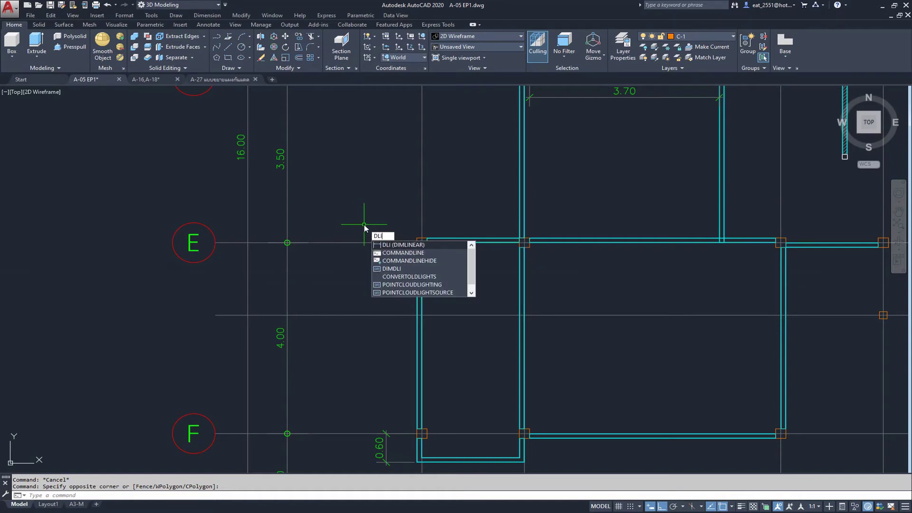
{"action": "key", "text": "Return"}
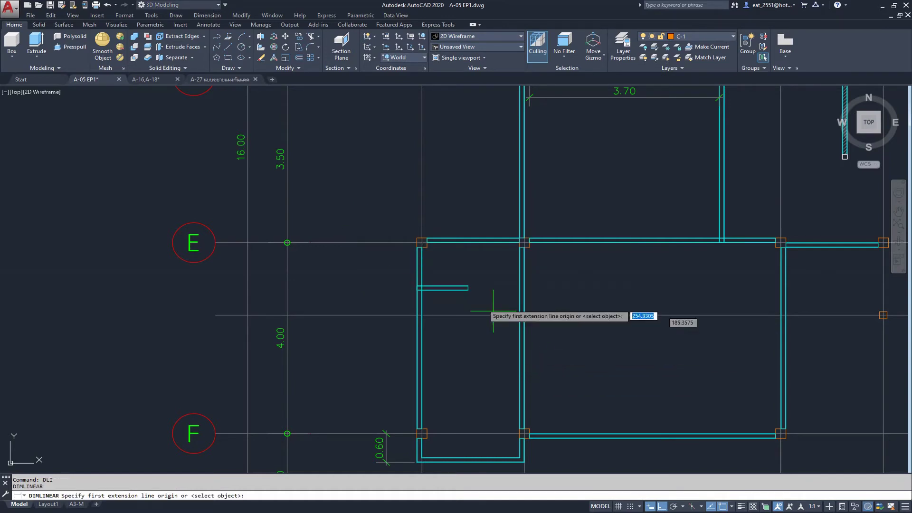
{"action": "scroll", "coordinate": [417, 273], "scroll_direction": "up", "scroll_amount": 5}
{"action": "left_click", "coordinate": [418, 148]}
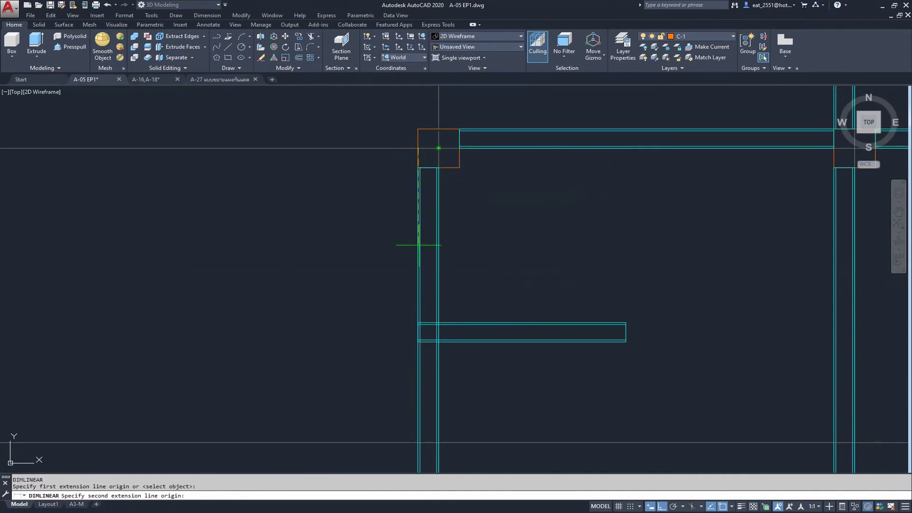
{"action": "scroll", "coordinate": [407, 326], "scroll_direction": "up", "scroll_amount": 5}
{"action": "left_click", "coordinate": [452, 320]}
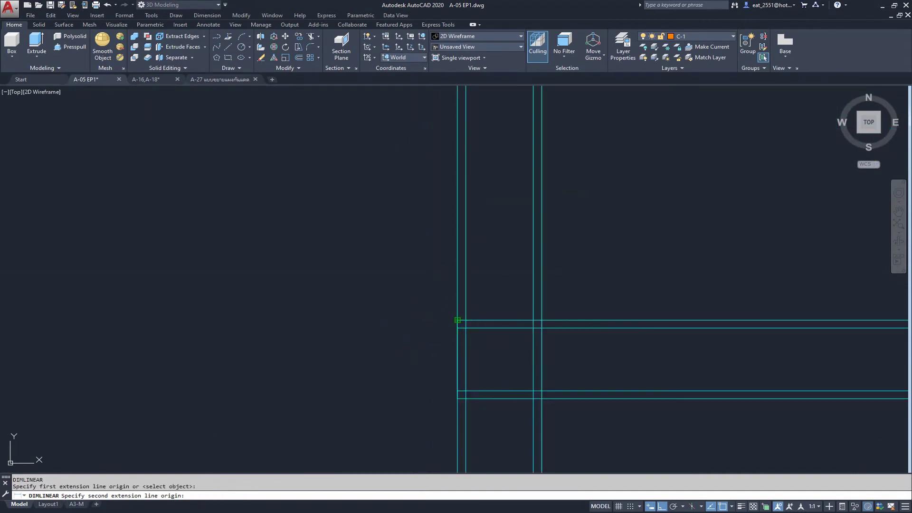
{"action": "scroll", "coordinate": [413, 275], "scroll_direction": "down", "scroll_amount": 5}
{"action": "left_click", "coordinate": [314, 280]}
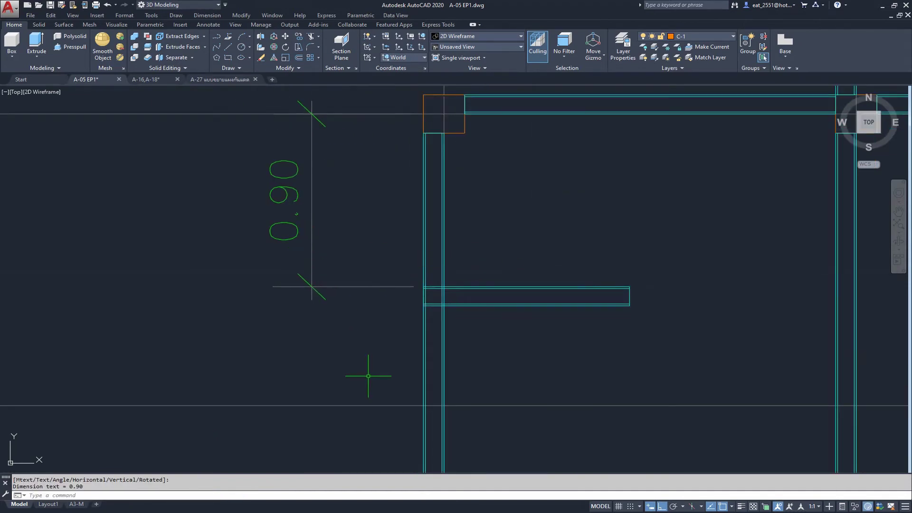
{"action": "left_click", "coordinate": [631, 330]}
Move the short wall stub 0.1 further down
{"action": "left_click", "coordinate": [542, 243]}
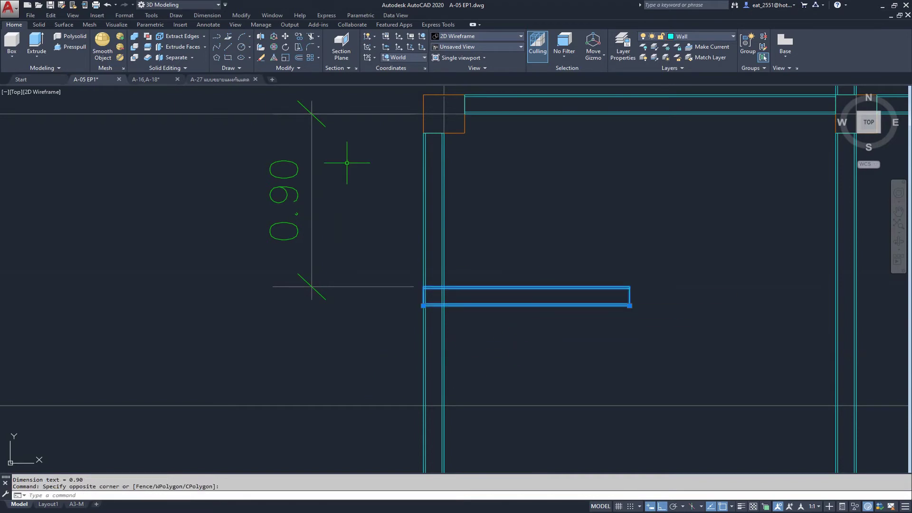
{"action": "left_click", "coordinate": [287, 38]}
{"action": "left_click", "coordinate": [200, 199]}
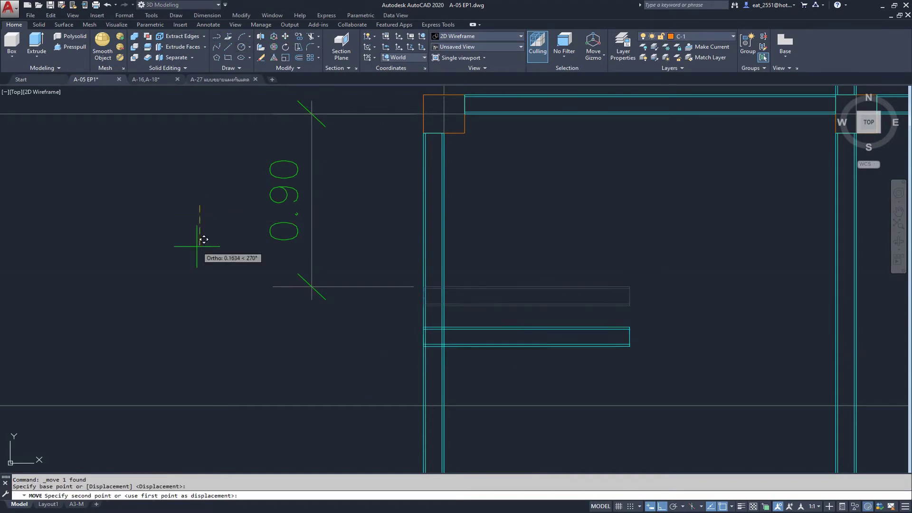
{"action": "type", "text": ".1"}
{"action": "key", "text": "Return"}
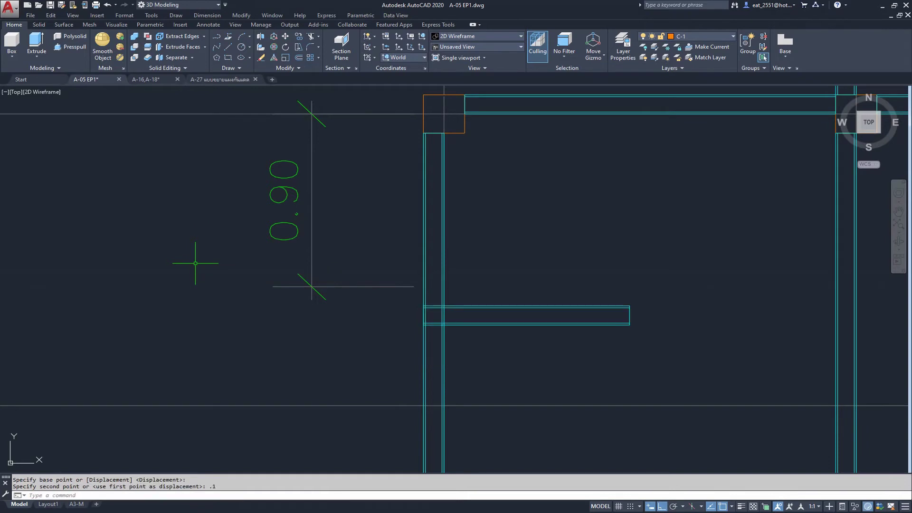
Delete the 0.90 helper dimension
{"action": "left_click", "coordinate": [399, 281]}
{"action": "left_click", "coordinate": [329, 305]}
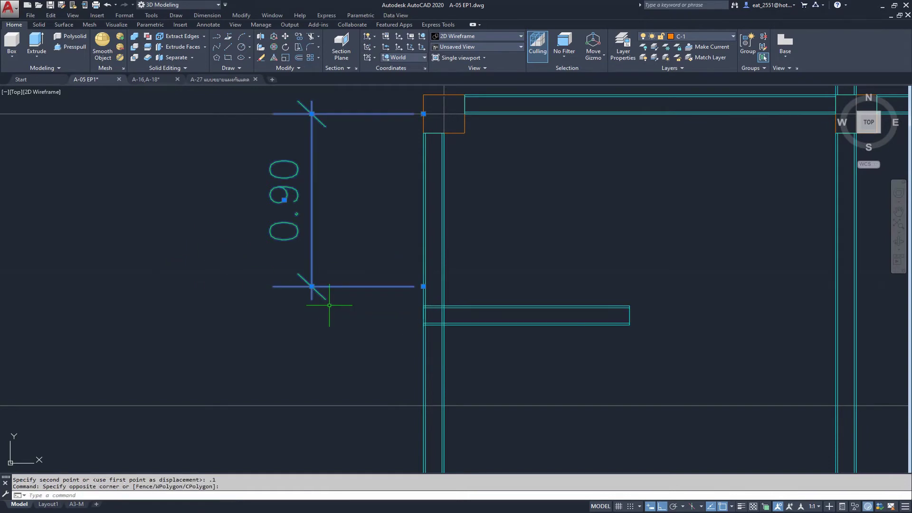
{"action": "key", "text": "Delete"}
{"action": "scroll", "coordinate": [330, 305], "scroll_direction": "down", "scroll_amount": 10}
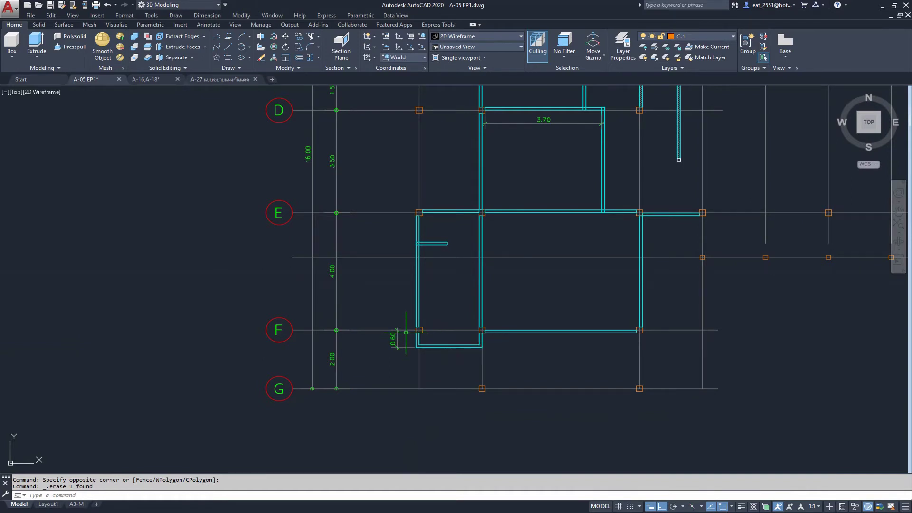
{"action": "scroll", "coordinate": [409, 319], "scroll_direction": "up", "scroll_amount": 3}
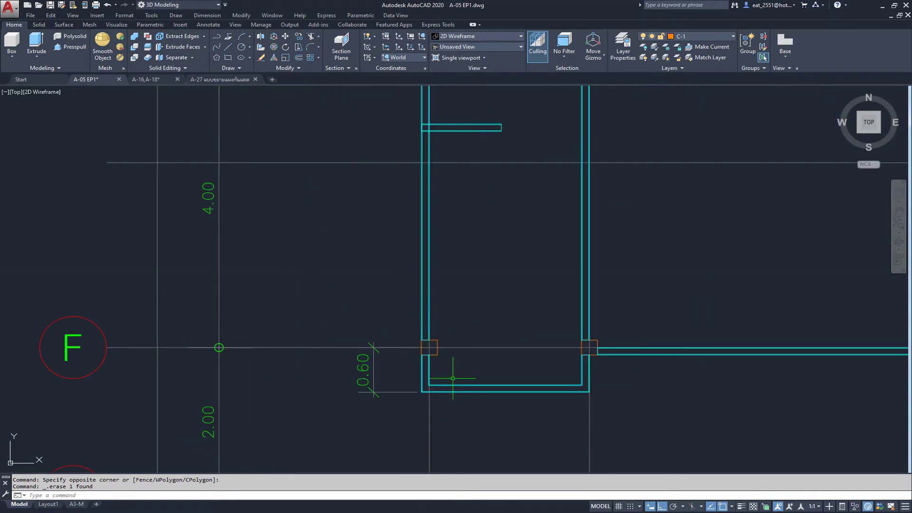
{"action": "left_click_drag", "start_coordinate": [487, 330], "coordinate": [464, 367]}
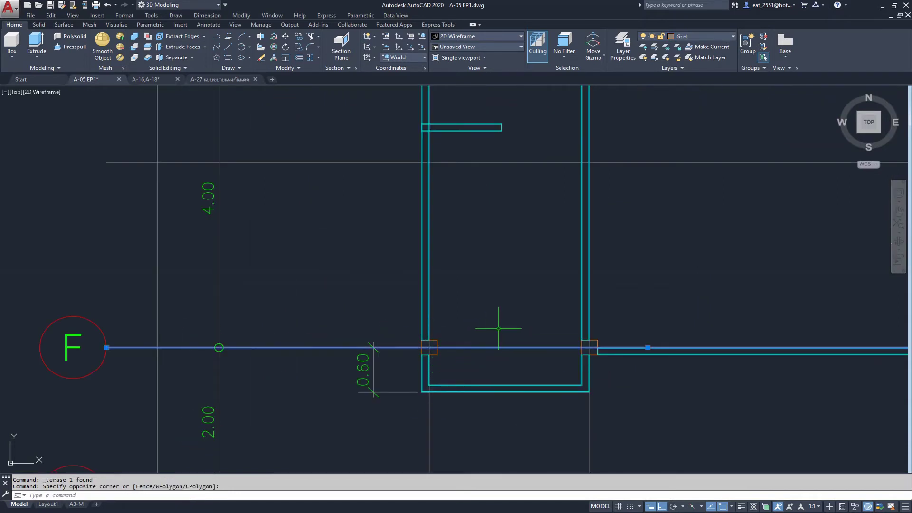
Copy grid line F 1.2 upward as a helper line
{"action": "left_click", "coordinate": [300, 38]}
{"action": "left_click", "coordinate": [500, 286]}
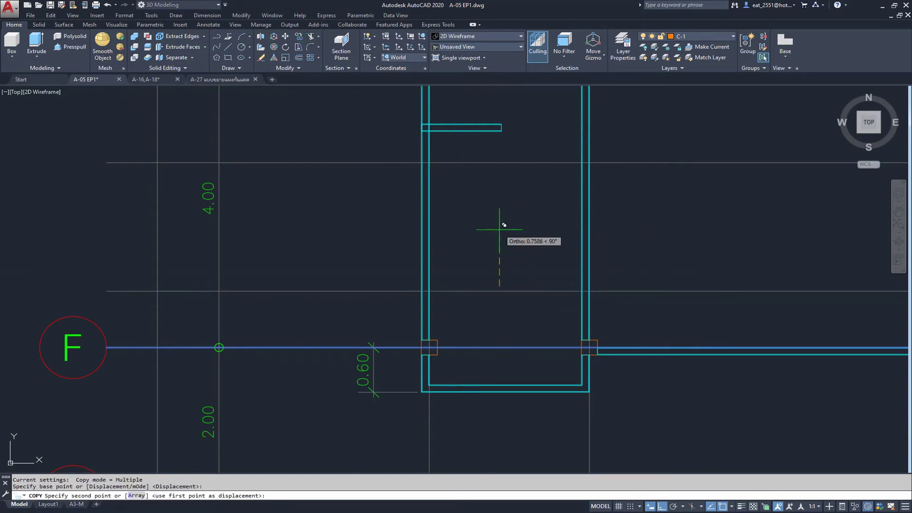
{"action": "type", "text": "1.2"}
{"action": "key", "text": "Return"}
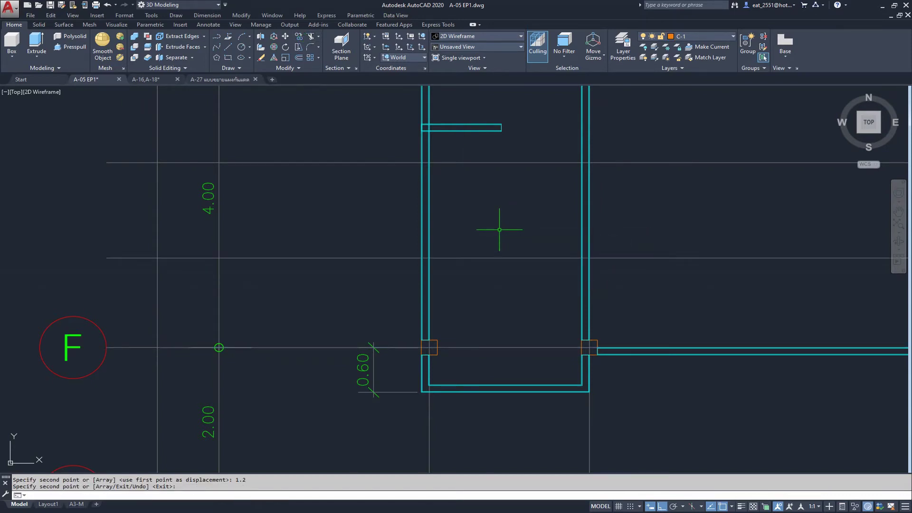
{"action": "key", "text": "Return"}
Copy the short wall stub from its corner onto the helper line, then grab the copy's end grip
{"action": "left_click", "coordinate": [523, 114]}
{"action": "left_click", "coordinate": [481, 144]}
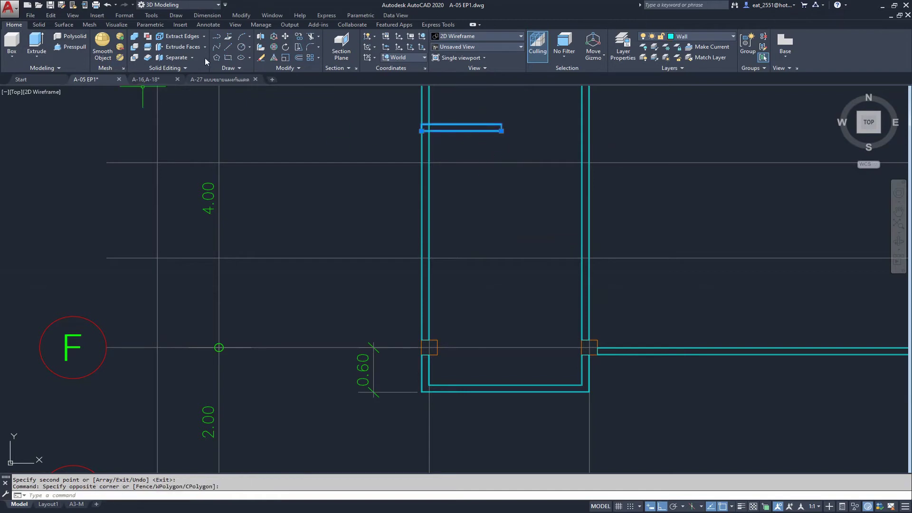
{"action": "left_click", "coordinate": [299, 36]}
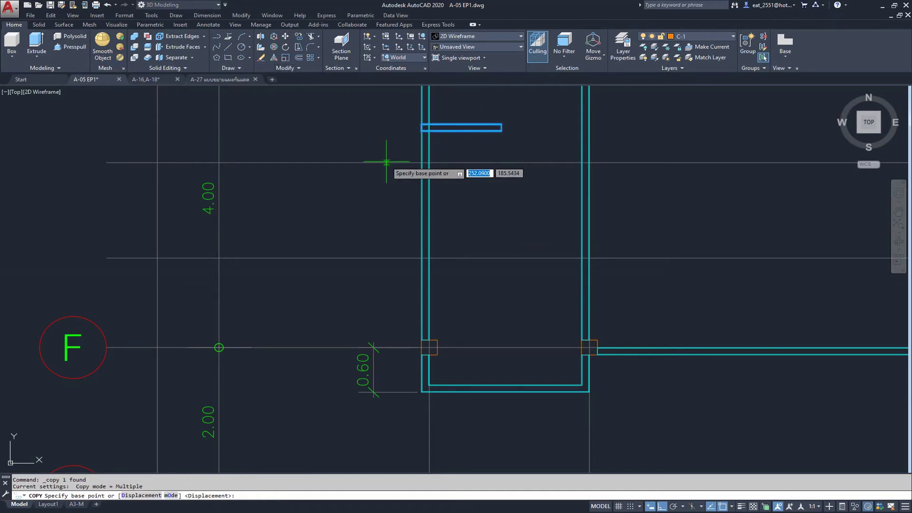
{"action": "scroll", "coordinate": [435, 157], "scroll_direction": "up", "scroll_amount": 4}
{"action": "middle_click_drag", "start_coordinate": [399, 55], "coordinate": [412, 151]}
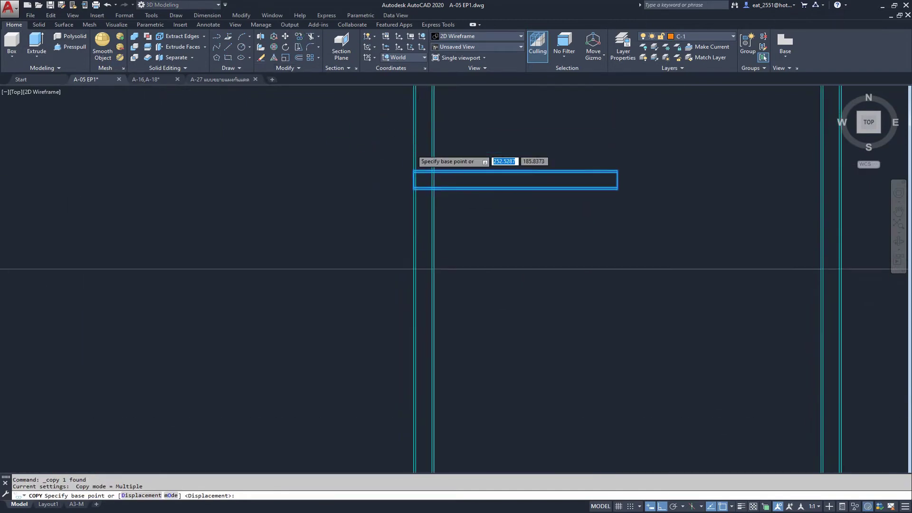
{"action": "scroll", "coordinate": [417, 141], "scroll_direction": "down", "scroll_amount": 3}
{"action": "left_click", "coordinate": [377, 221]}
{"action": "scroll", "coordinate": [443, 224], "scroll_direction": "up", "scroll_amount": 2}
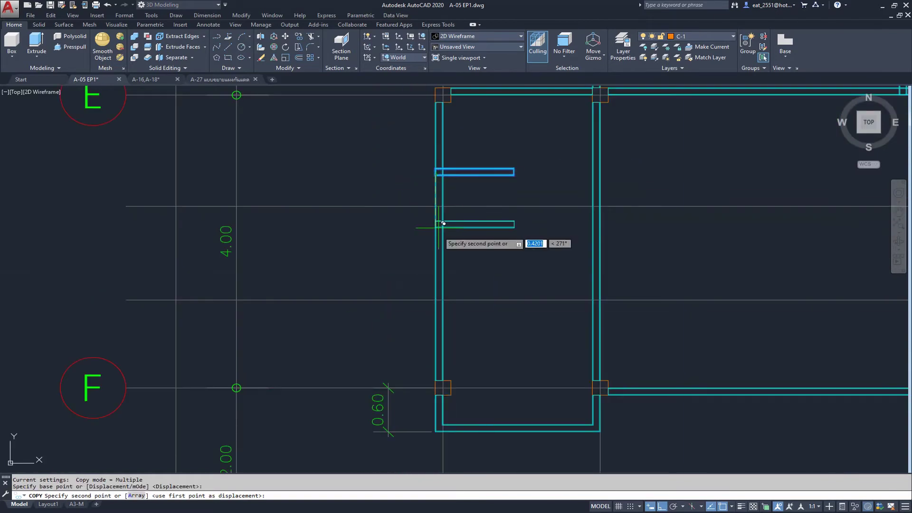
{"action": "scroll", "coordinate": [441, 248], "scroll_direction": "up", "scroll_amount": 4}
{"action": "scroll", "coordinate": [440, 318], "scroll_direction": "up", "scroll_amount": 2}
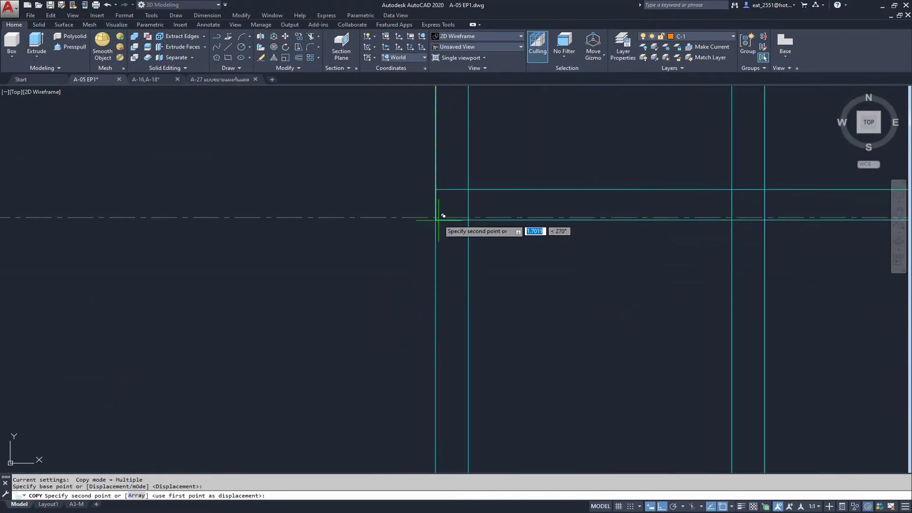
{"action": "left_click", "coordinate": [429, 313]}
{"action": "scroll", "coordinate": [418, 314], "scroll_direction": "down", "scroll_amount": 3}
{"action": "key", "text": "Escape"}
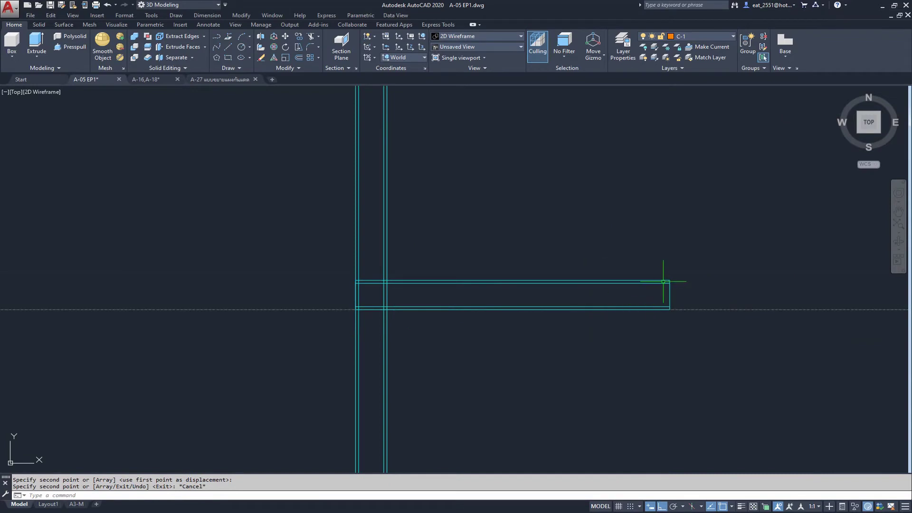
{"action": "left_click", "coordinate": [664, 282]}
{"action": "left_click", "coordinate": [670, 310]}
Stretch the copied wall across to the right wall, then erase the helper grid line
{"action": "scroll", "coordinate": [511, 287], "scroll_direction": "down", "scroll_amount": 3}
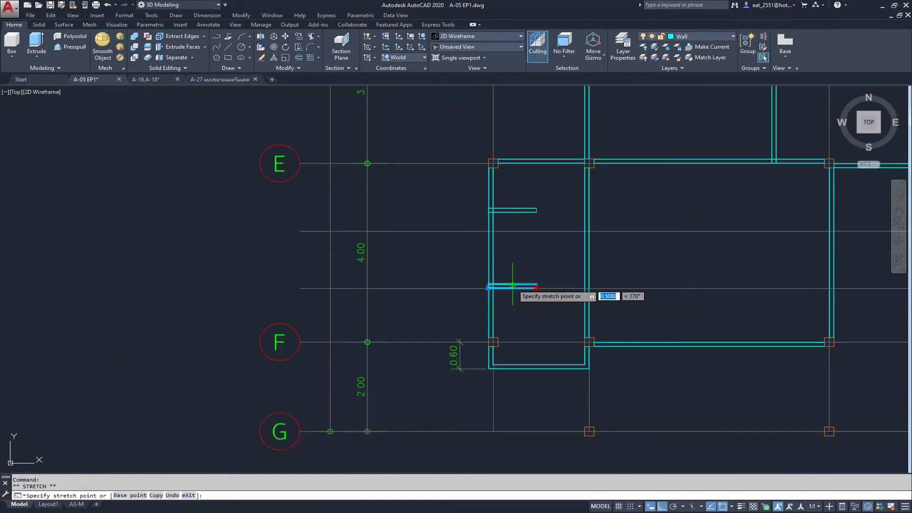
{"action": "scroll", "coordinate": [513, 290], "scroll_direction": "up", "scroll_amount": 3}
{"action": "middle_click_drag", "start_coordinate": [565, 300], "coordinate": [395, 304]}
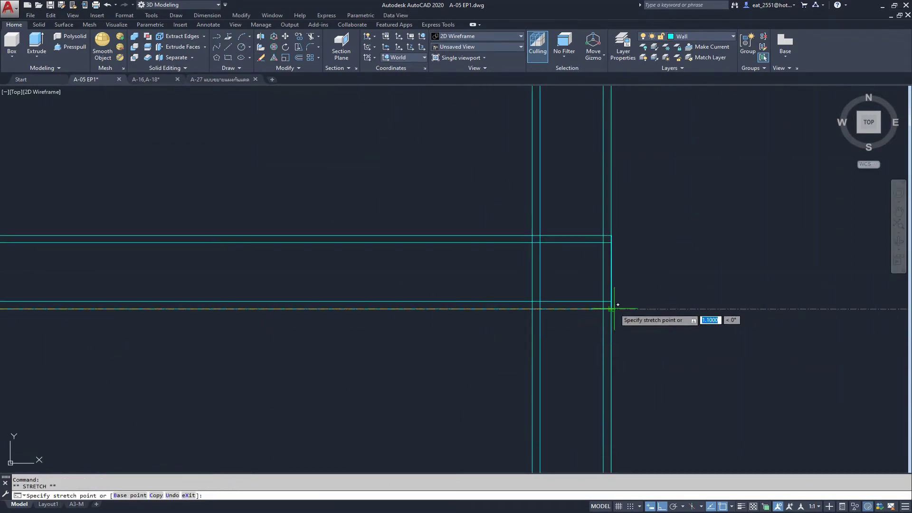
{"action": "key", "text": "Escape"}
{"action": "scroll", "coordinate": [608, 242], "scroll_direction": "down", "scroll_amount": 5}
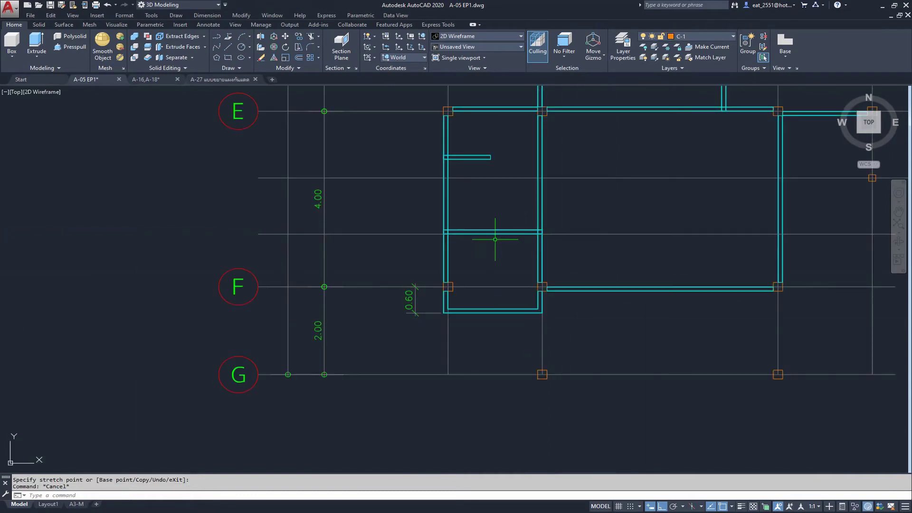
{"action": "left_click_drag", "start_coordinate": [359, 251], "coordinate": [344, 275]}
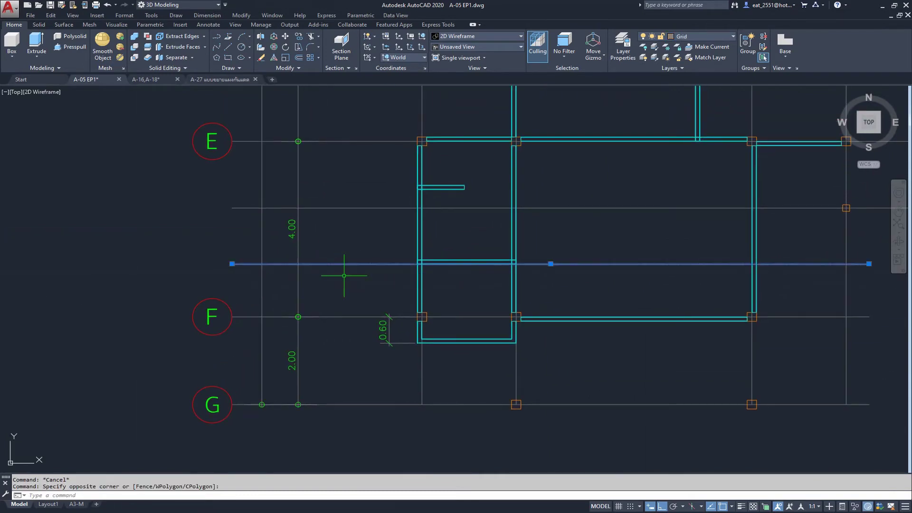
{"action": "key", "text": "Delete"}
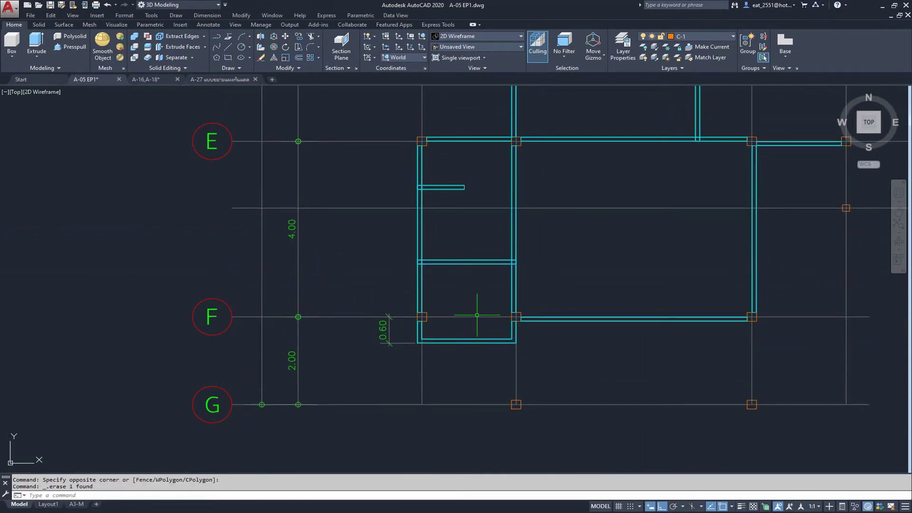
Try stretching the room's right wall end upward, then cancel without changes
{"action": "scroll", "coordinate": [514, 315], "scroll_direction": "up", "scroll_amount": 3}
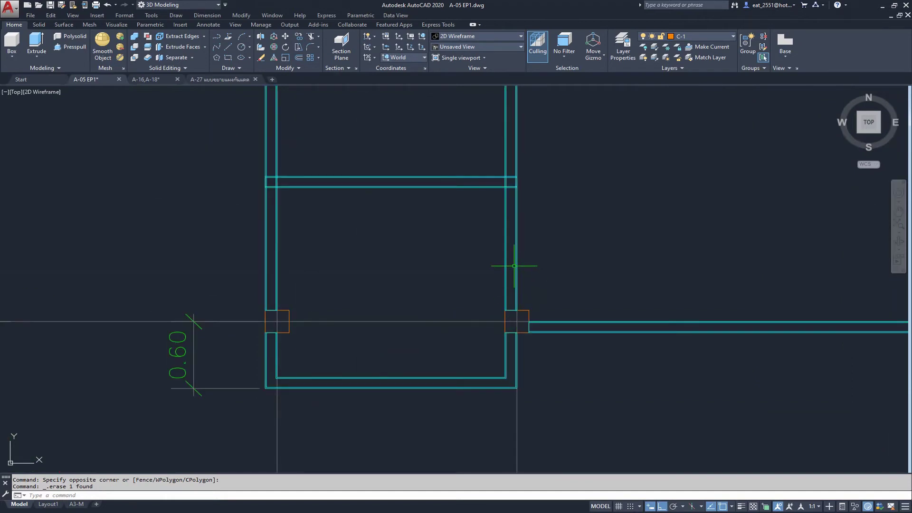
{"action": "left_click", "coordinate": [516, 267]}
{"action": "left_click", "coordinate": [517, 311]}
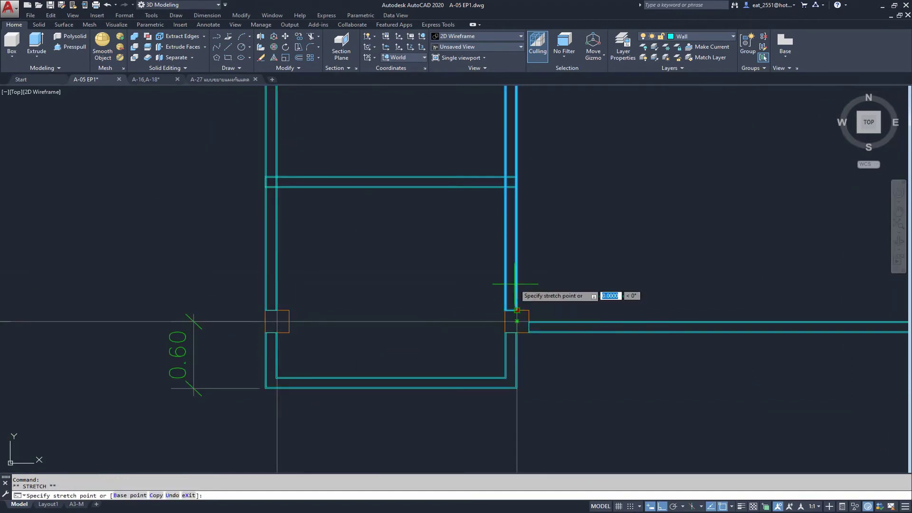
{"action": "middle_click_drag", "start_coordinate": [519, 310], "coordinate": [509, 198]}
{"action": "key", "text": "Escape"}
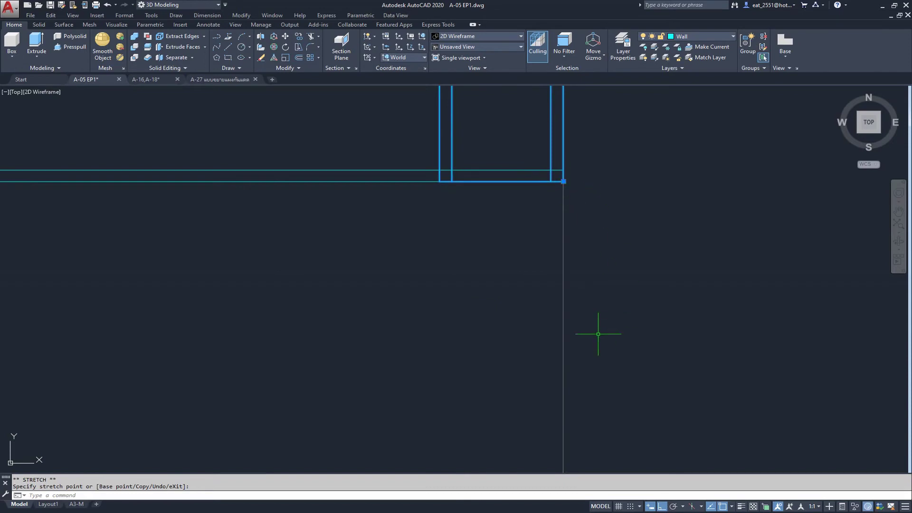
{"action": "scroll", "coordinate": [506, 249], "scroll_direction": "down", "scroll_amount": 2}
{"action": "scroll", "coordinate": [525, 271], "scroll_direction": "down", "scroll_amount": 2}
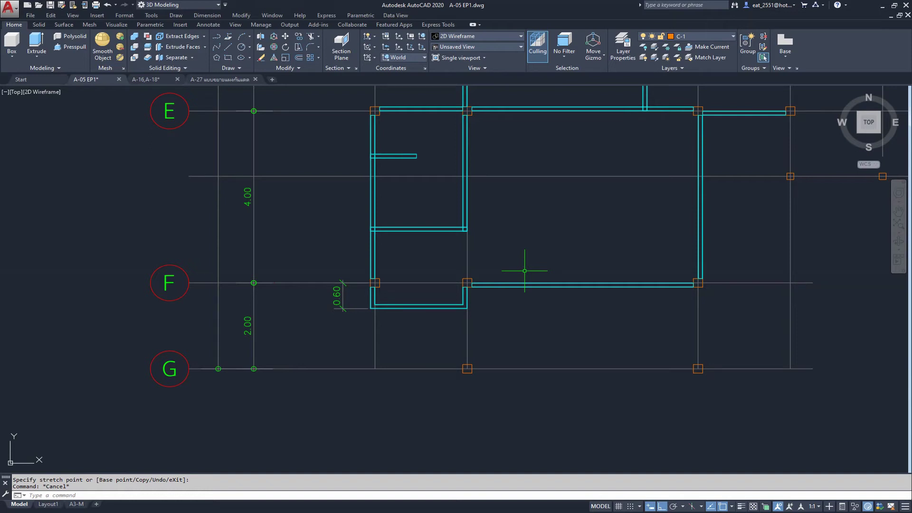
{"action": "scroll", "coordinate": [510, 262], "scroll_direction": "down", "scroll_amount": 3}
{"action": "scroll", "coordinate": [436, 280], "scroll_direction": "up", "scroll_amount": 2}
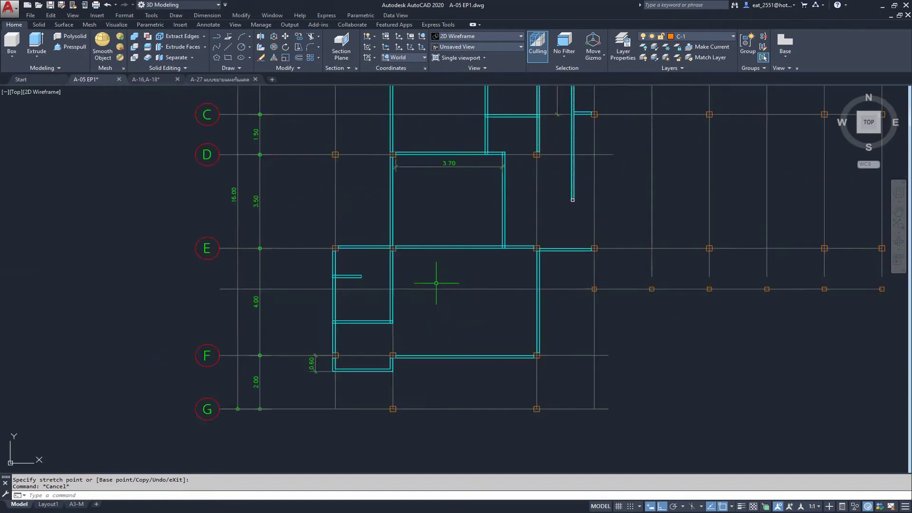
{"action": "scroll", "coordinate": [437, 284], "scroll_direction": "up", "scroll_amount": 2}
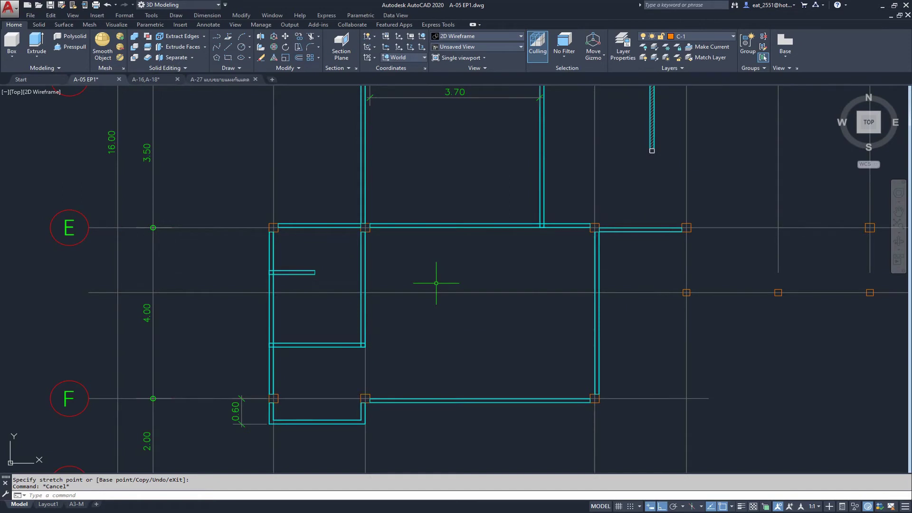
{"action": "scroll", "coordinate": [436, 283], "scroll_direction": "down", "scroll_amount": 1}
{"action": "scroll", "coordinate": [409, 281], "scroll_direction": "down", "scroll_amount": 2}
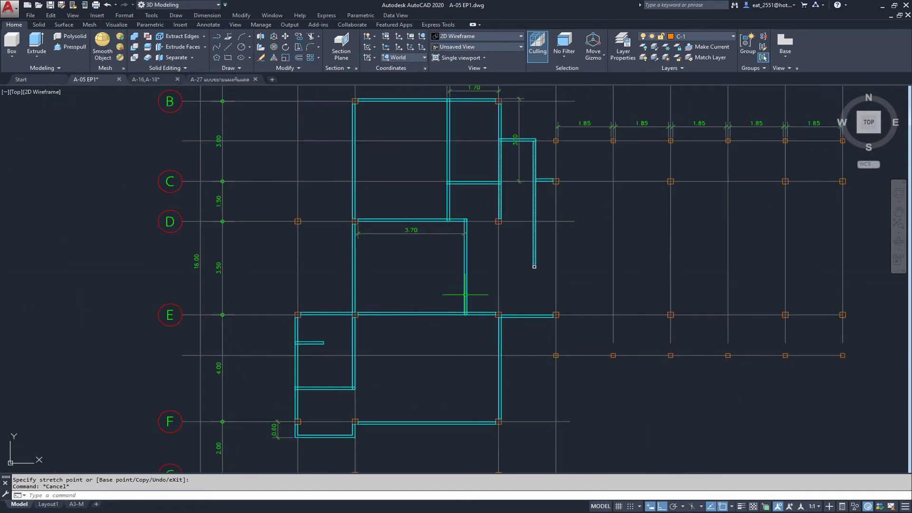
{"action": "middle_click_drag", "start_coordinate": [483, 302], "coordinate": [439, 349]}
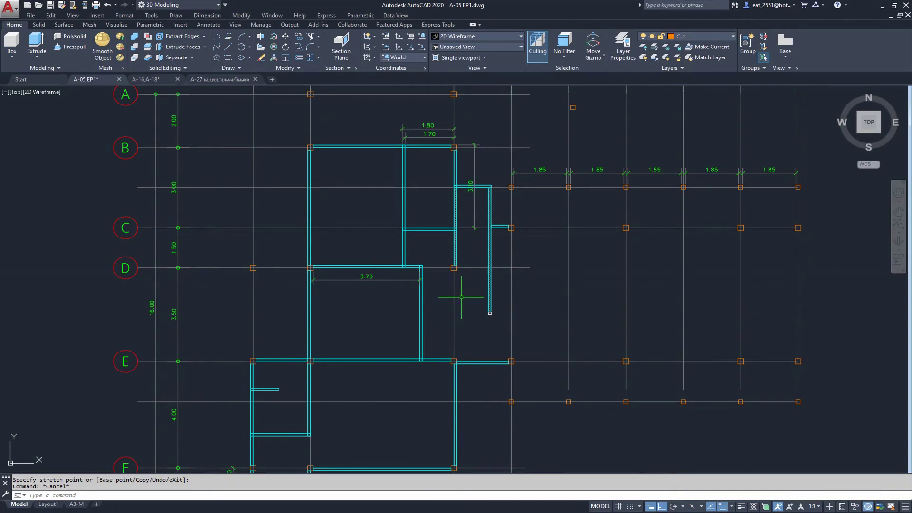
{"action": "scroll", "coordinate": [461, 297], "scroll_direction": "up", "scroll_amount": 2}
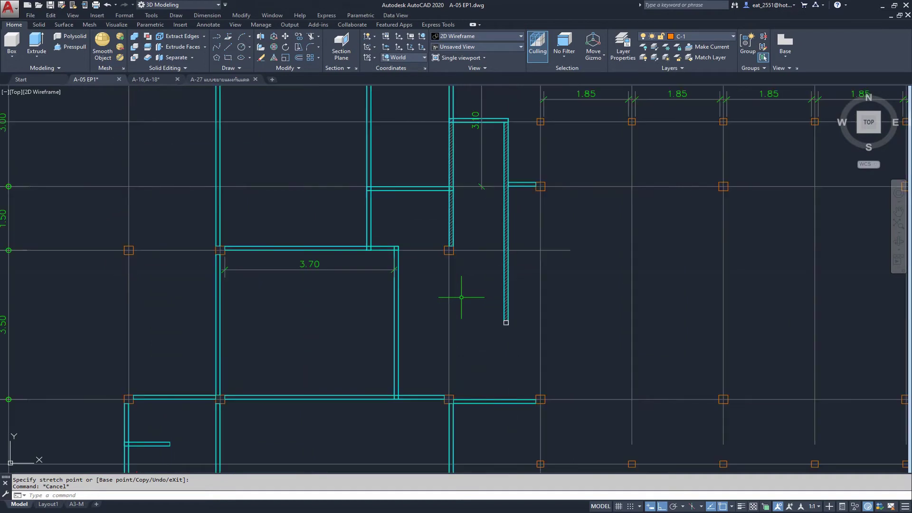
{"action": "scroll", "coordinate": [462, 297], "scroll_direction": "up", "scroll_amount": 2}
{"action": "scroll", "coordinate": [462, 298], "scroll_direction": "down", "scroll_amount": 2}
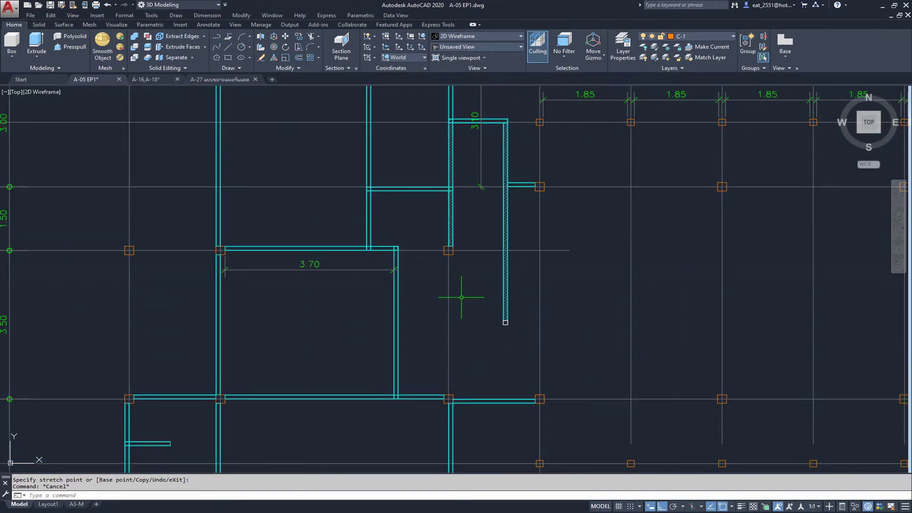
{"action": "middle_click_drag", "start_coordinate": [433, 321], "coordinate": [519, 252]}
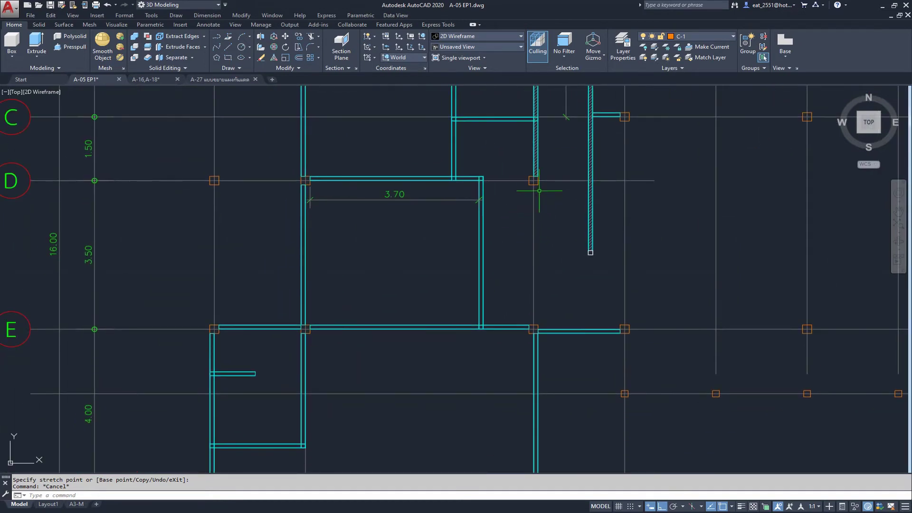
{"action": "scroll", "coordinate": [540, 190], "scroll_direction": "up", "scroll_amount": 2}
{"action": "middle_click_drag", "start_coordinate": [564, 208], "coordinate": [514, 249]}
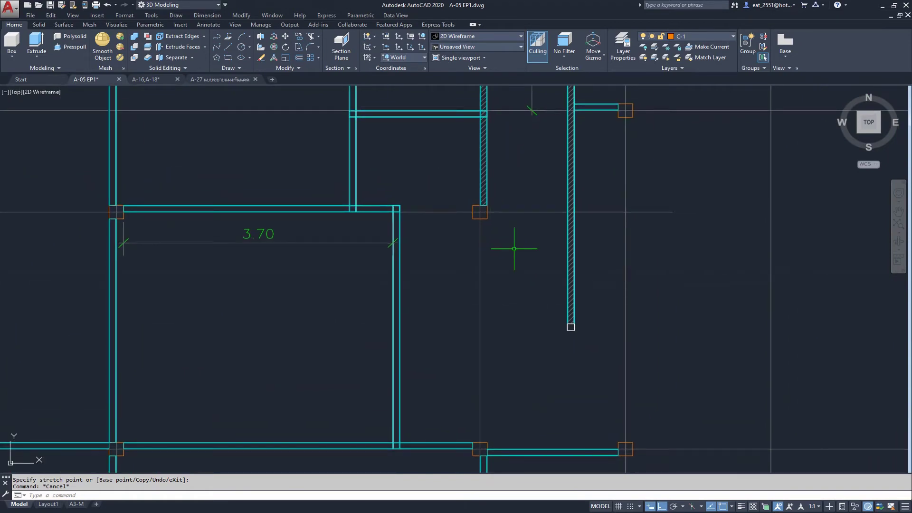
{"action": "scroll", "coordinate": [514, 248], "scroll_direction": "down", "scroll_amount": 2}
{"action": "middle_click_drag", "start_coordinate": [515, 251], "coordinate": [495, 291]}
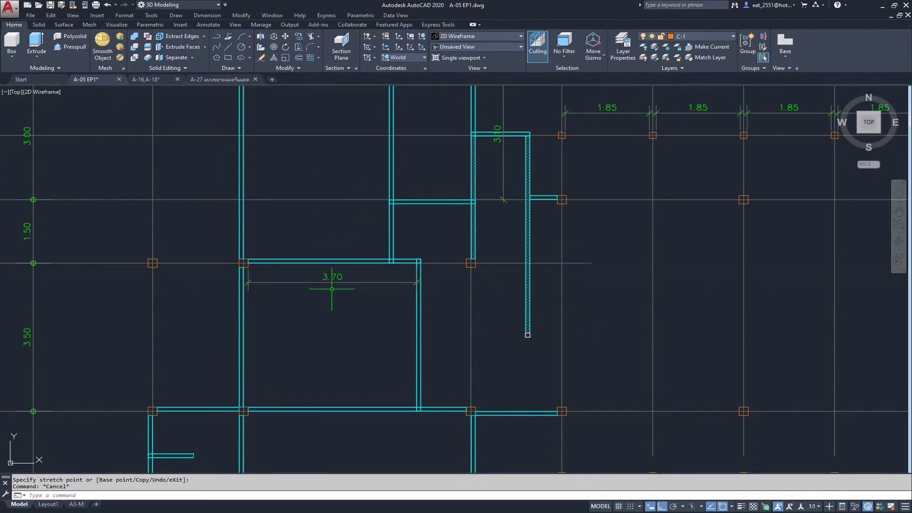
Dimension the right stair wall from its bottom end to the column corner (3.25), placed right of the wall
{"action": "type", "text": "dl"}
{"action": "key", "text": "Return"}
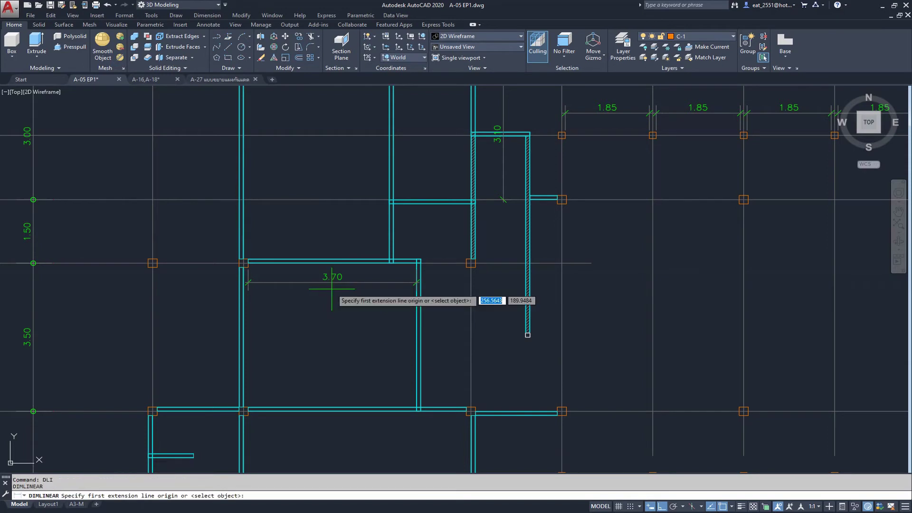
{"action": "scroll", "coordinate": [527, 334], "scroll_direction": "up", "scroll_amount": 3}
{"action": "scroll", "coordinate": [585, 340], "scroll_direction": "up", "scroll_amount": 6}
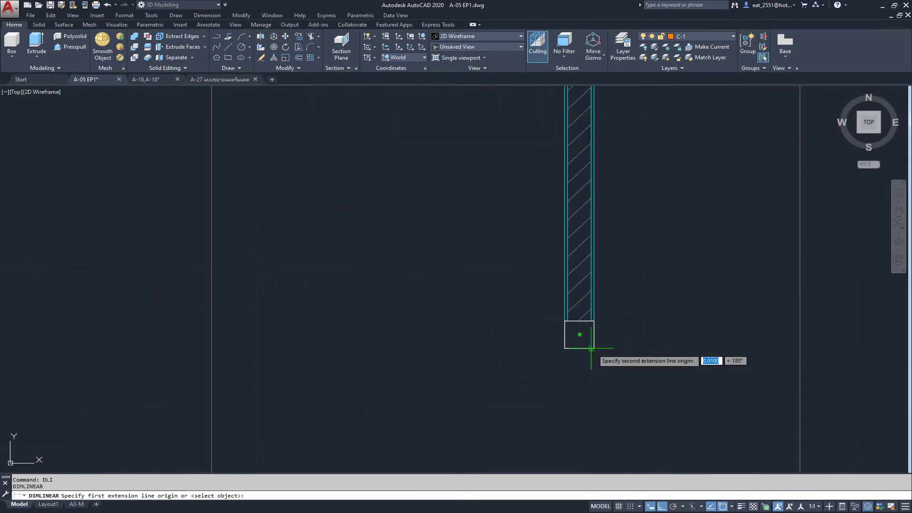
{"action": "left_click", "coordinate": [580, 335]}
{"action": "scroll", "coordinate": [580, 335], "scroll_direction": "down", "scroll_amount": 5}
{"action": "middle_click_drag", "start_coordinate": [618, 271], "coordinate": [452, 288]}
{"action": "scroll", "coordinate": [442, 296], "scroll_direction": "up", "scroll_amount": 3}
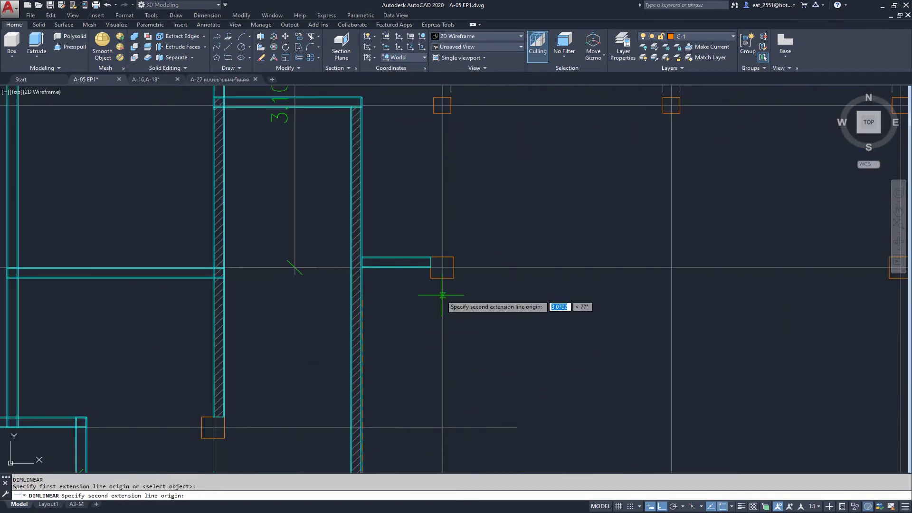
{"action": "left_click", "coordinate": [442, 268]}
{"action": "middle_click_drag", "start_coordinate": [535, 327], "coordinate": [554, 243]}
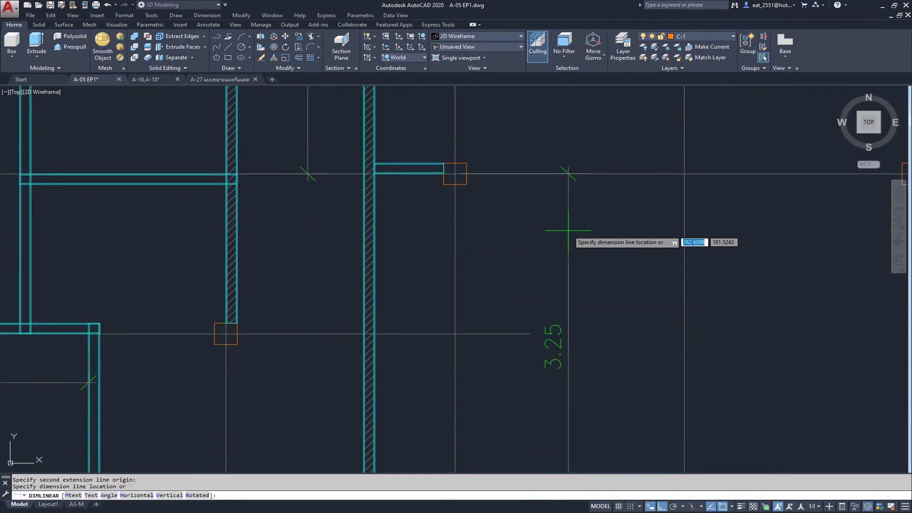
{"action": "left_click", "coordinate": [554, 238]}
{"action": "scroll", "coordinate": [523, 304], "scroll_direction": "down", "scroll_amount": 3}
{"action": "middle_click_drag", "start_coordinate": [469, 356], "coordinate": [542, 390]}
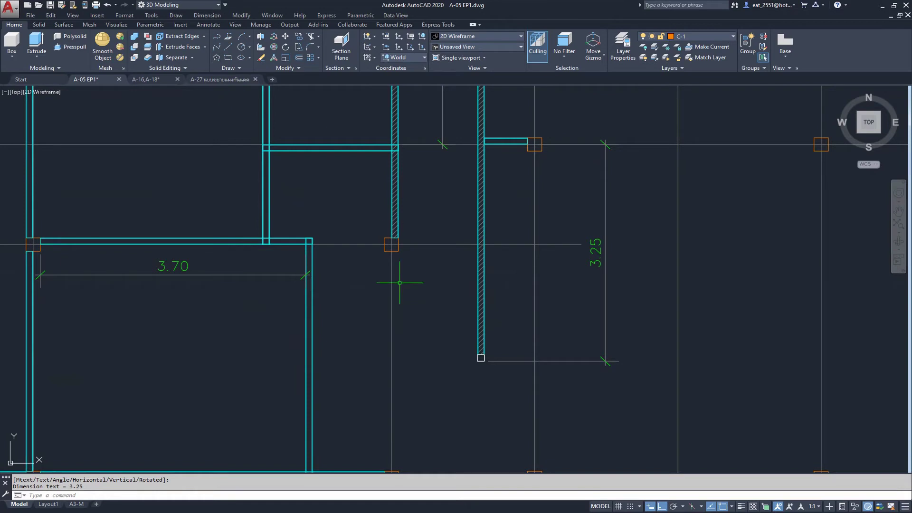
Stretch the right stair wall's bottom end and dimension by 0.15, making it read 3.10
{"action": "type", "text": "dt"}
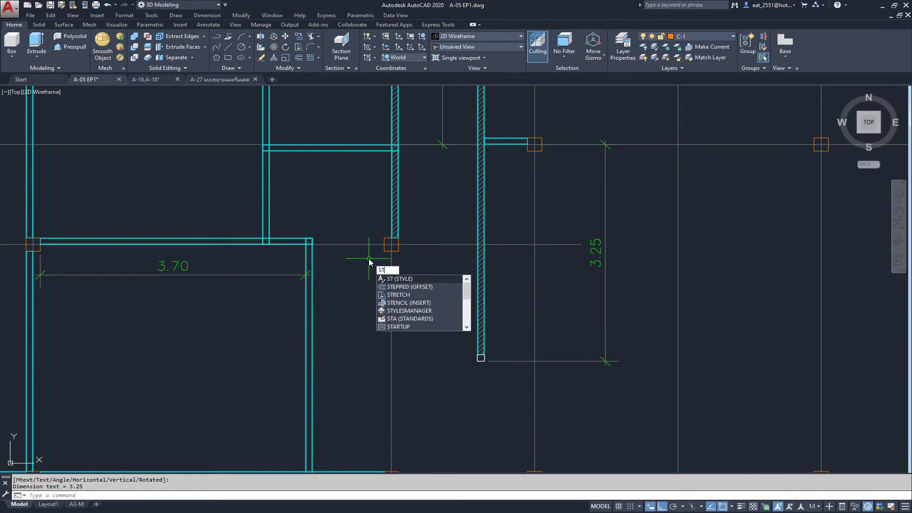
{"action": "key", "text": "BackSpace"}
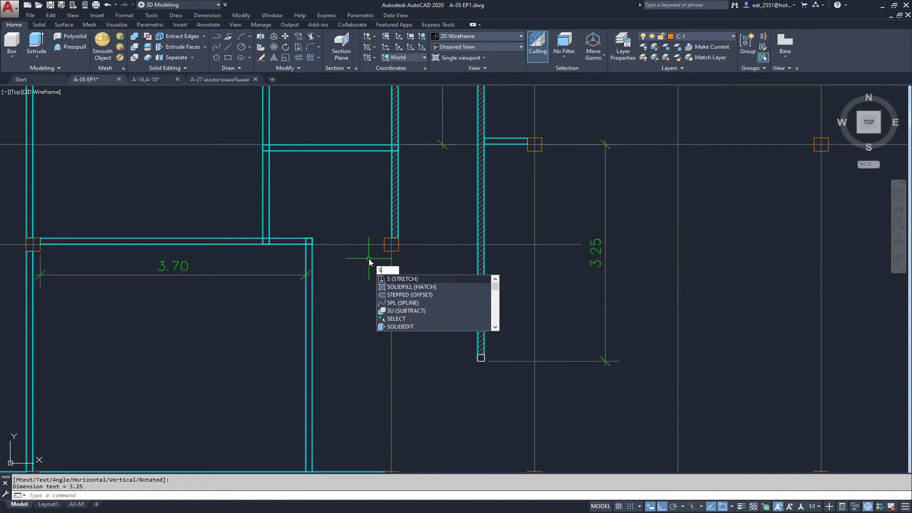
{"action": "key", "text": "BackSpace"}
{"action": "key", "text": "Return"}
{"action": "left_click", "coordinate": [648, 331]}
{"action": "left_click", "coordinate": [425, 390]}
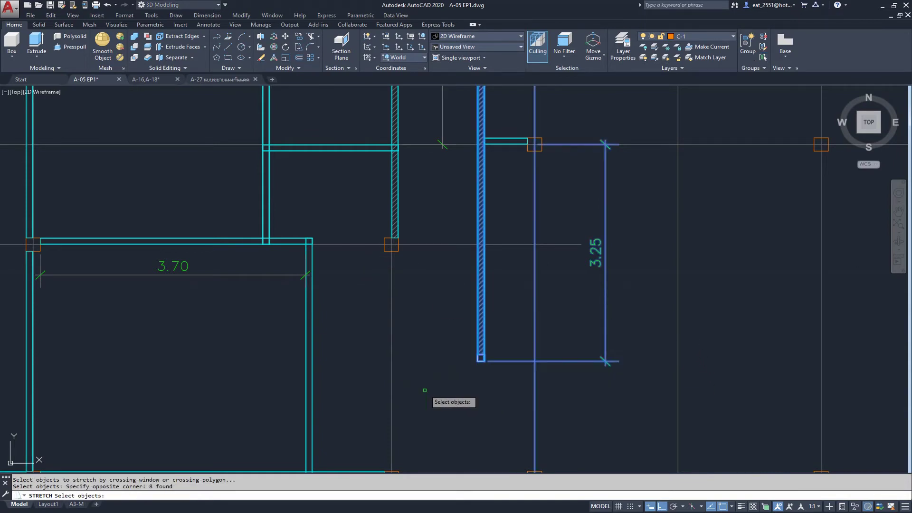
{"action": "key", "text": "Return"}
{"action": "left_click", "coordinate": [504, 348]}
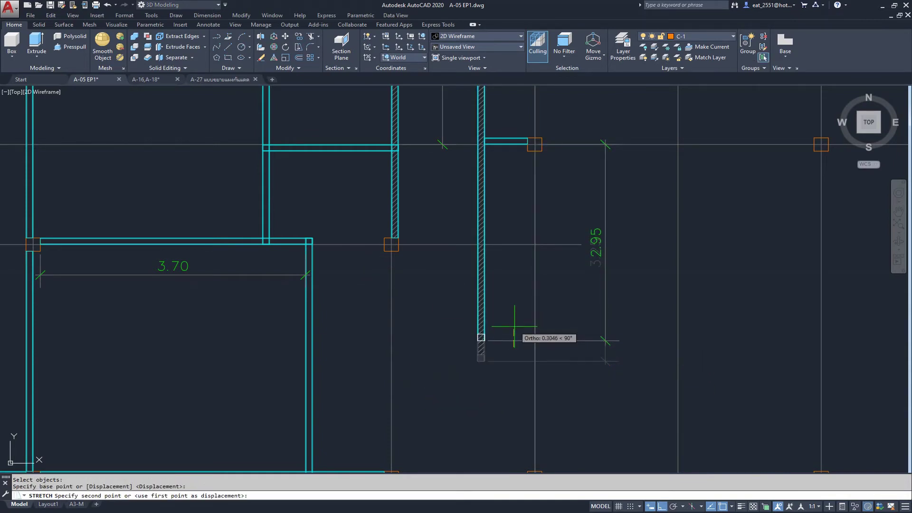
{"action": "type", "text": ".15"}
{"action": "key", "text": "Return"}
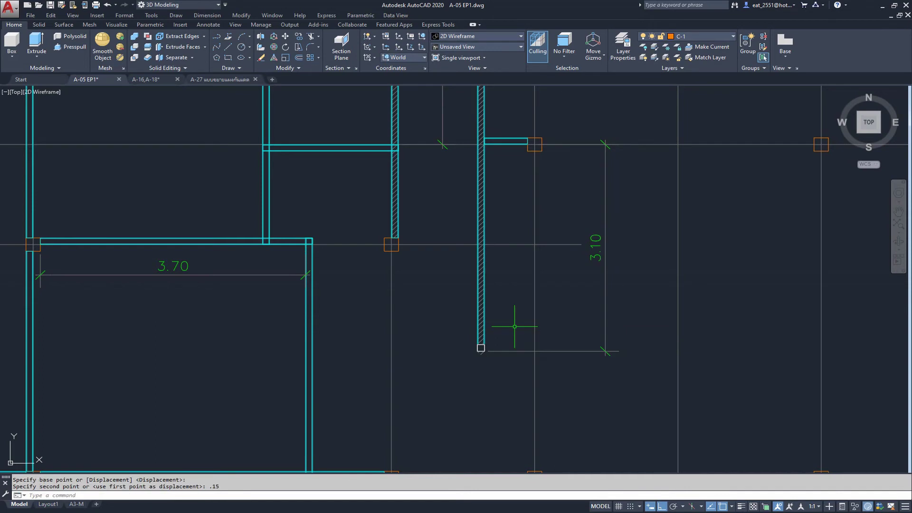
Select the wall hatch's corner grip, then cancel without reshaping it
{"action": "scroll", "coordinate": [495, 361], "scroll_direction": "up", "scroll_amount": 3}
{"action": "scroll", "coordinate": [441, 350], "scroll_direction": "up", "scroll_amount": 3}
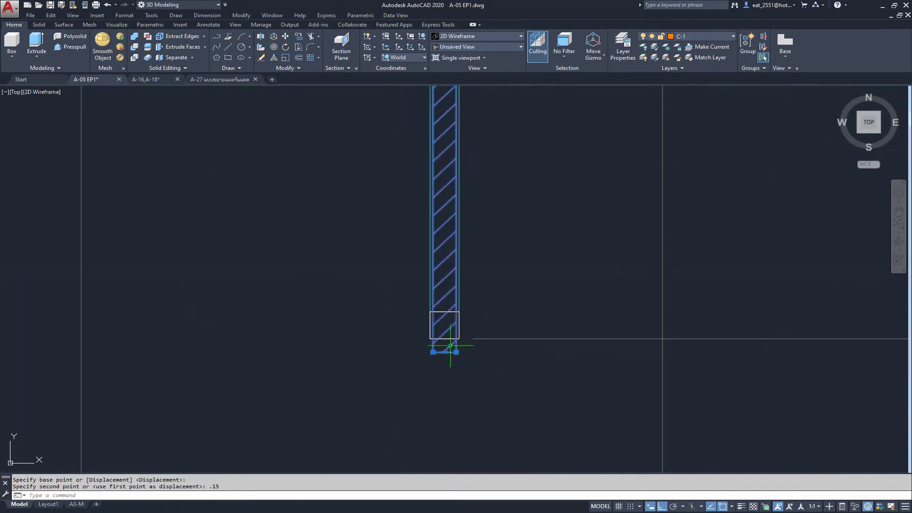
{"action": "left_click", "coordinate": [444, 350]}
{"action": "left_click", "coordinate": [445, 353]}
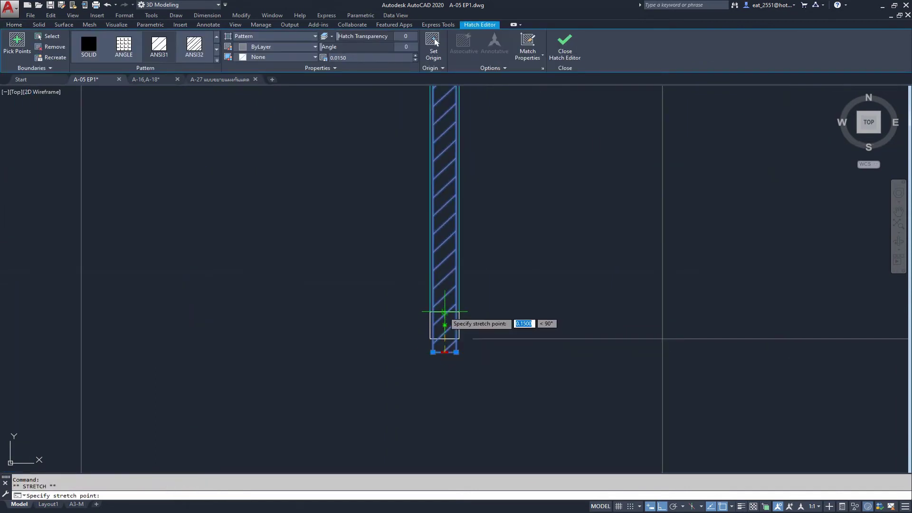
{"action": "key", "text": "Escape"}
{"action": "scroll", "coordinate": [447, 328], "scroll_direction": "down", "scroll_amount": 5}
Select the short wall piece above the stair
{"action": "scroll", "coordinate": [440, 333], "scroll_direction": "down", "scroll_amount": 3}
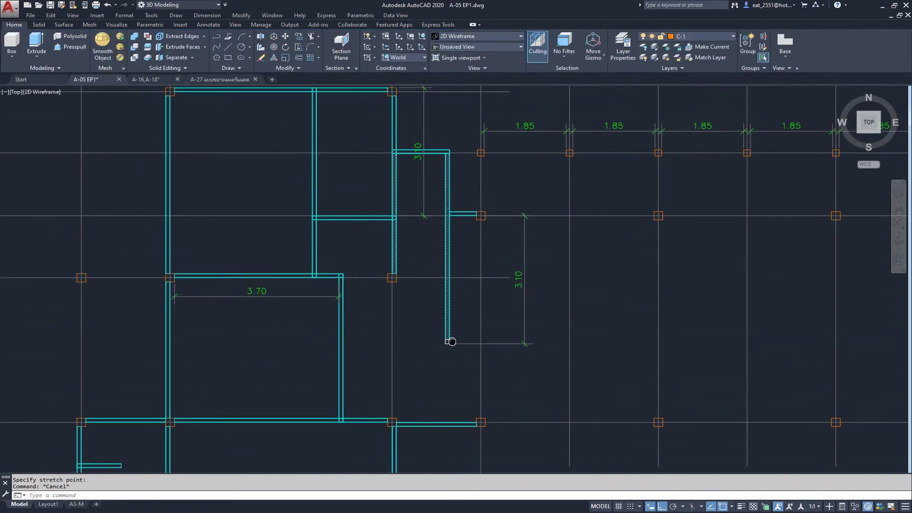
{"action": "scroll", "coordinate": [432, 343], "scroll_direction": "up", "scroll_amount": 2}
{"action": "scroll", "coordinate": [428, 310], "scroll_direction": "up", "scroll_amount": 1}
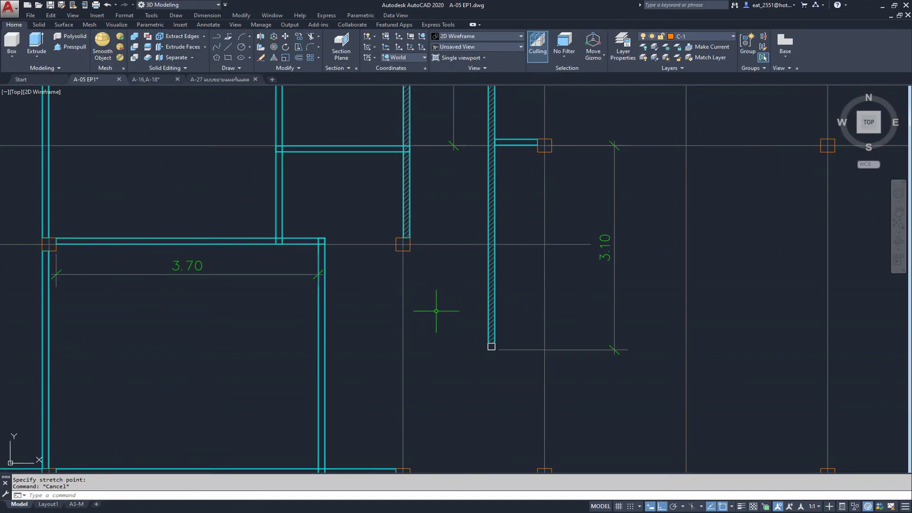
{"action": "scroll", "coordinate": [436, 312], "scroll_direction": "down", "scroll_amount": 2}
{"action": "middle_click_drag", "start_coordinate": [436, 311], "coordinate": [446, 349]}
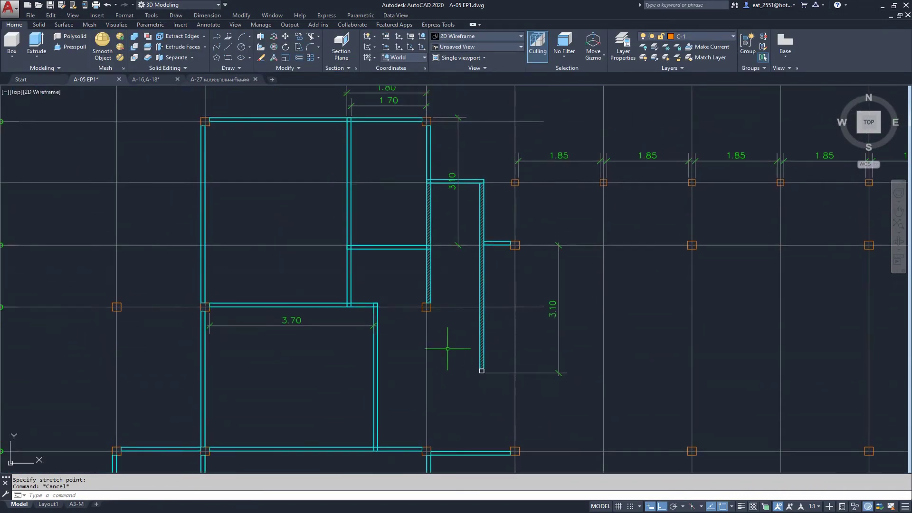
{"action": "left_click", "coordinate": [429, 156]}
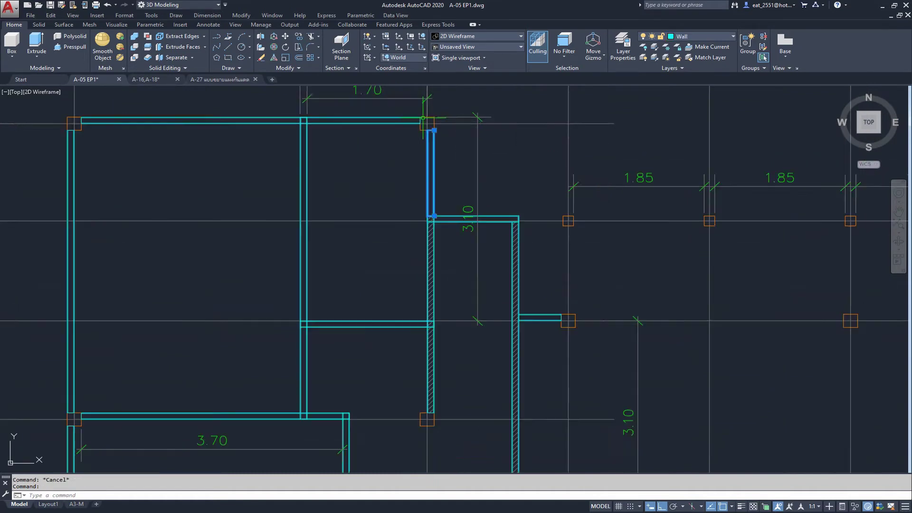
{"action": "scroll", "coordinate": [412, 172], "scroll_direction": "up", "scroll_amount": 5}
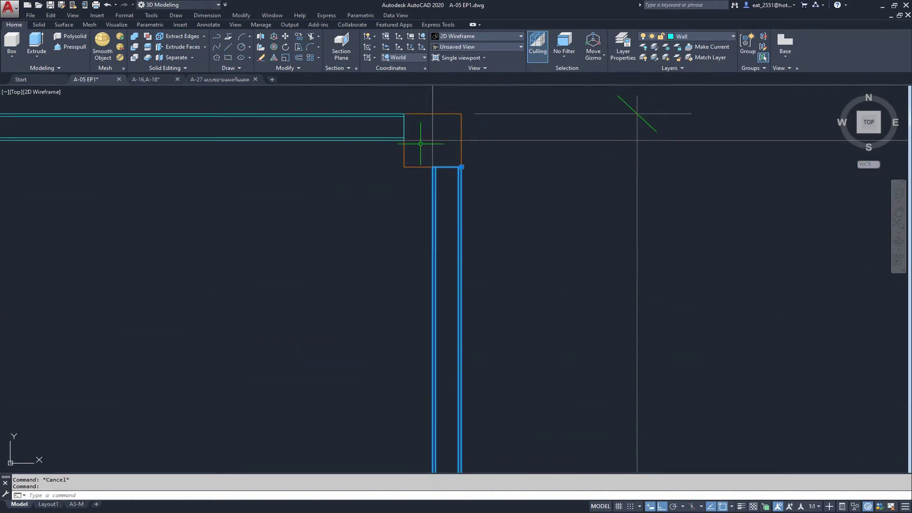
Copy the wall piece from its top corner to just below the column
{"action": "left_click", "coordinate": [304, 38]}
{"action": "scroll", "coordinate": [462, 167], "scroll_direction": "up", "scroll_amount": 5}
{"action": "left_click", "coordinate": [459, 168]}
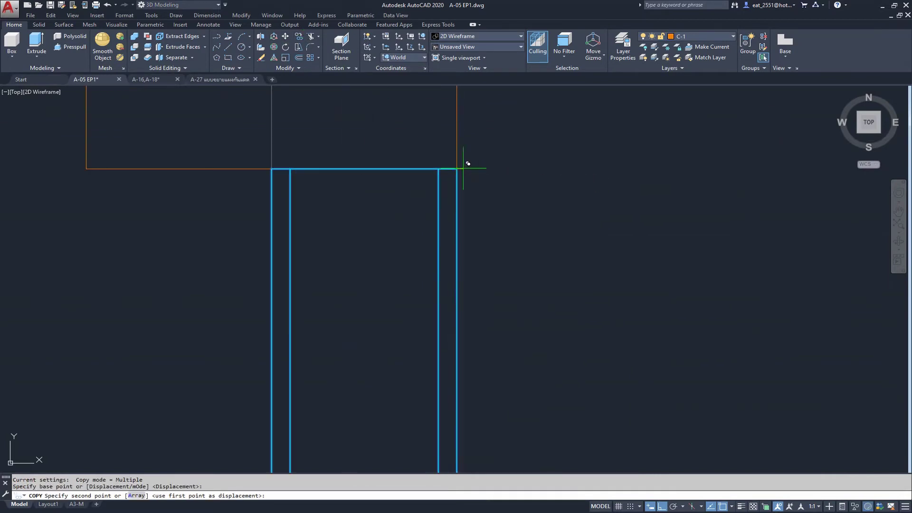
{"action": "scroll", "coordinate": [468, 164], "scroll_direction": "down", "scroll_amount": 2}
{"action": "scroll", "coordinate": [475, 356], "scroll_direction": "up", "scroll_amount": 2}
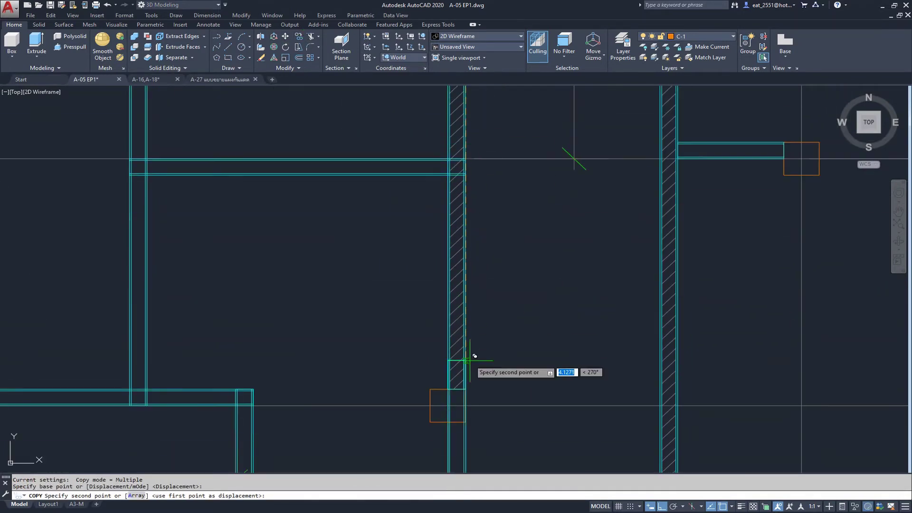
{"action": "middle_click_drag", "start_coordinate": [475, 356], "coordinate": [461, 297]}
{"action": "scroll", "coordinate": [461, 297], "scroll_direction": "up", "scroll_amount": 2}
{"action": "middle_click_drag", "start_coordinate": [485, 230], "coordinate": [483, 102]}
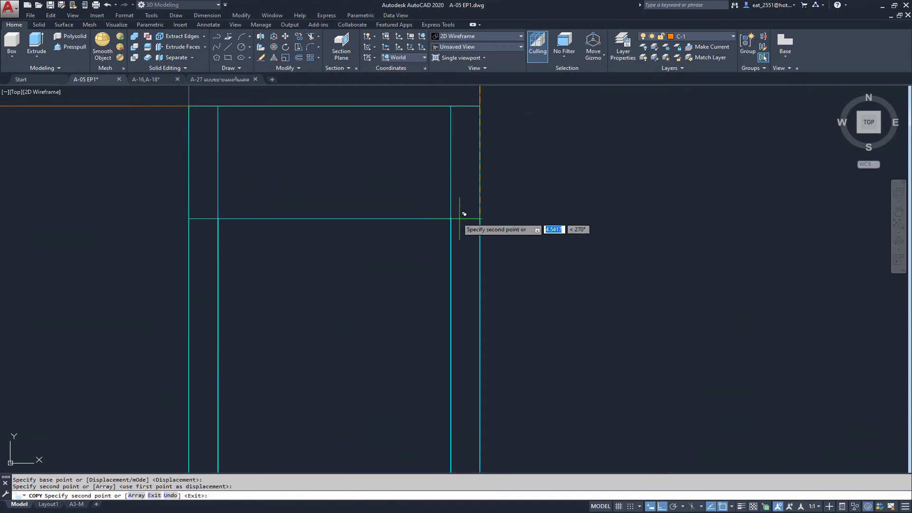
{"action": "key", "text": "Escape"}
{"action": "scroll", "coordinate": [422, 156], "scroll_direction": "down", "scroll_amount": 3}
{"action": "scroll", "coordinate": [421, 157], "scroll_direction": "down", "scroll_amount": 2}
{"action": "middle_click_drag", "start_coordinate": [429, 108], "coordinate": [428, 200]}
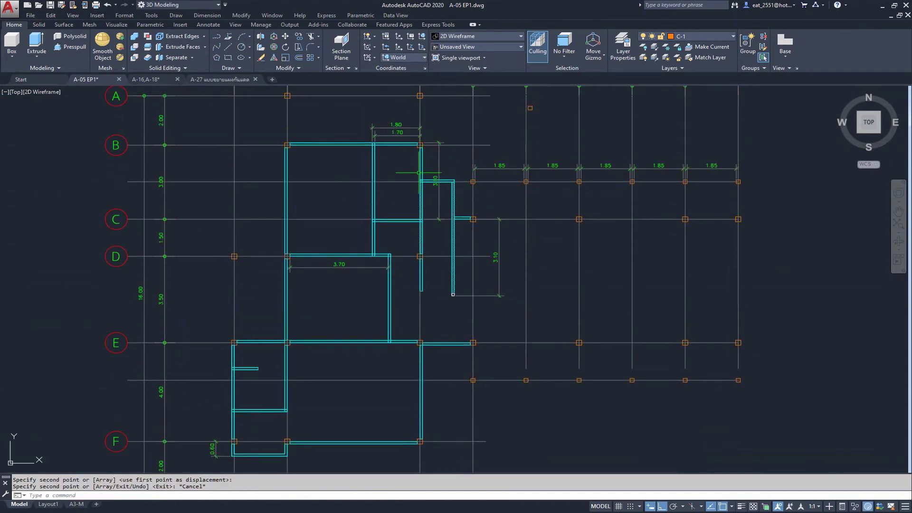
{"action": "scroll", "coordinate": [420, 180], "scroll_direction": "up", "scroll_amount": 4}
Pan and zoom to centre the view on the two stair wall ends
{"action": "middle_click_drag", "start_coordinate": [421, 471], "coordinate": [418, 377]}
{"action": "scroll", "coordinate": [418, 377], "scroll_direction": "up", "scroll_amount": 4}
{"action": "middle_click_drag", "start_coordinate": [465, 356], "coordinate": [441, 355]}
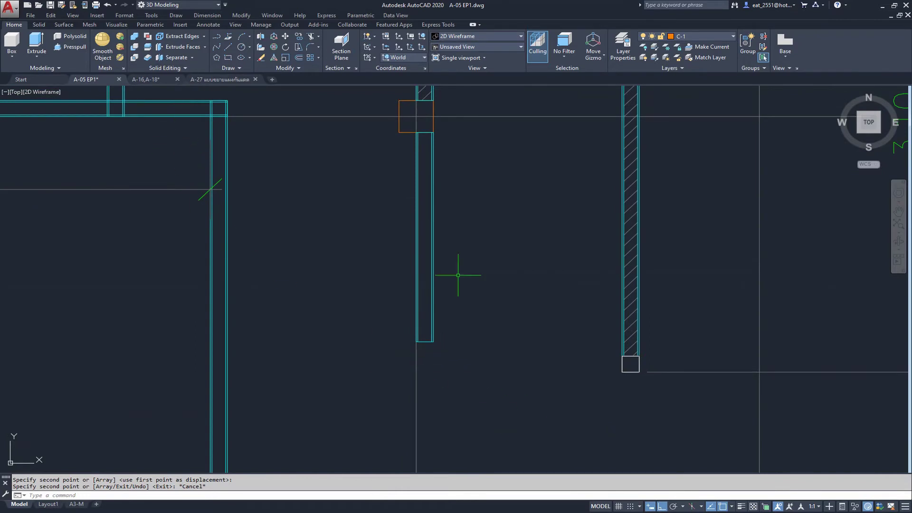
{"action": "scroll", "coordinate": [592, 376], "scroll_direction": "up", "scroll_amount": 4}
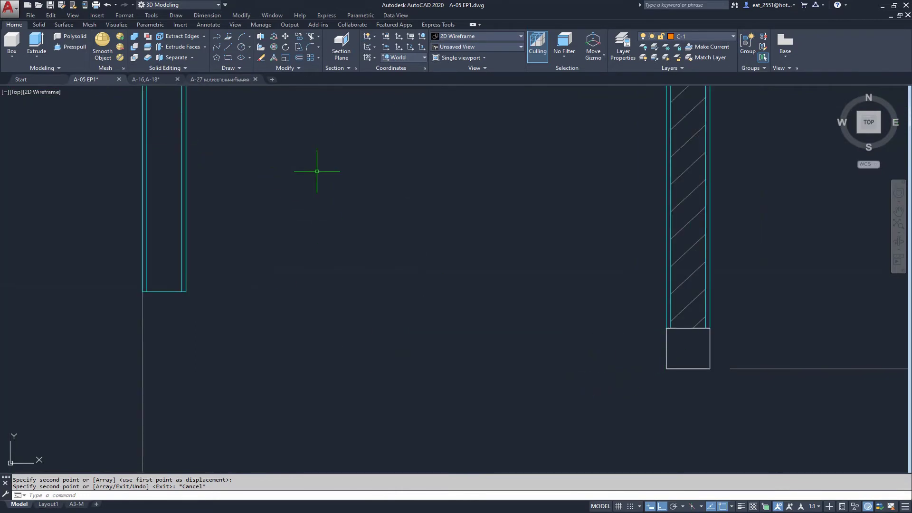
{"action": "scroll", "coordinate": [316, 173], "scroll_direction": "down", "scroll_amount": 4}
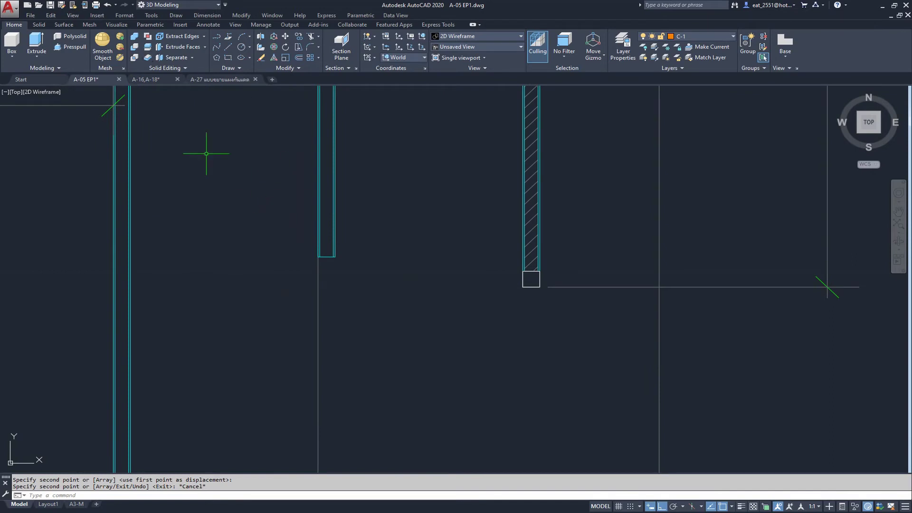
Switch to the Drafting & Annotation workspace and show the classic menu bar
{"action": "left_click", "coordinate": [217, 5]}
{"action": "left_click", "coordinate": [203, 18]}
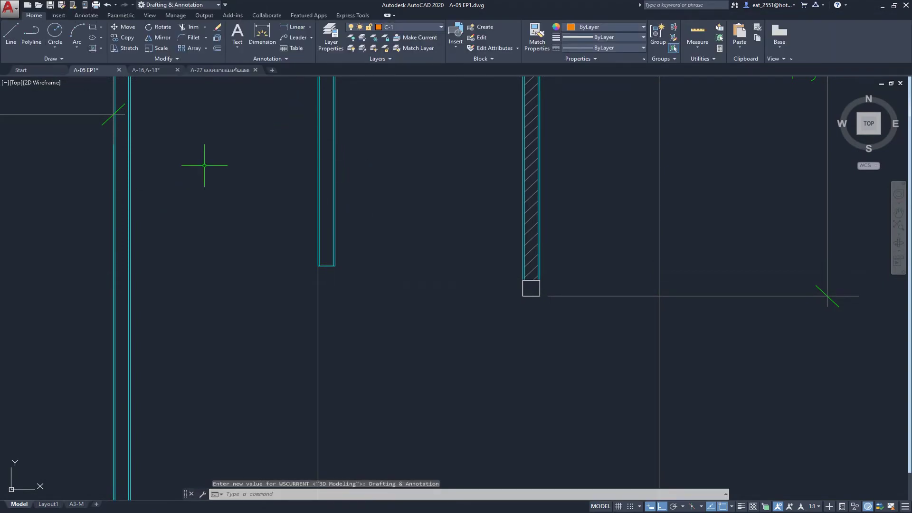
{"action": "left_click", "coordinate": [225, 5]}
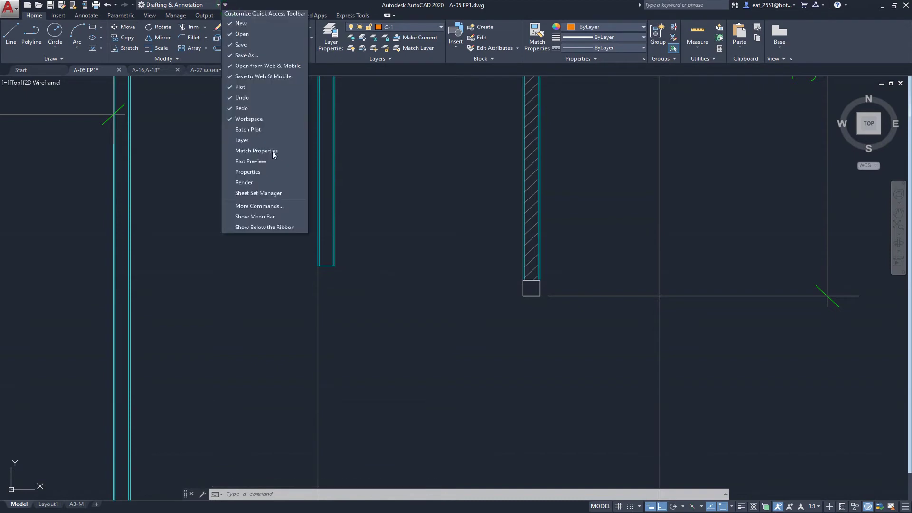
{"action": "left_click", "coordinate": [268, 216]}
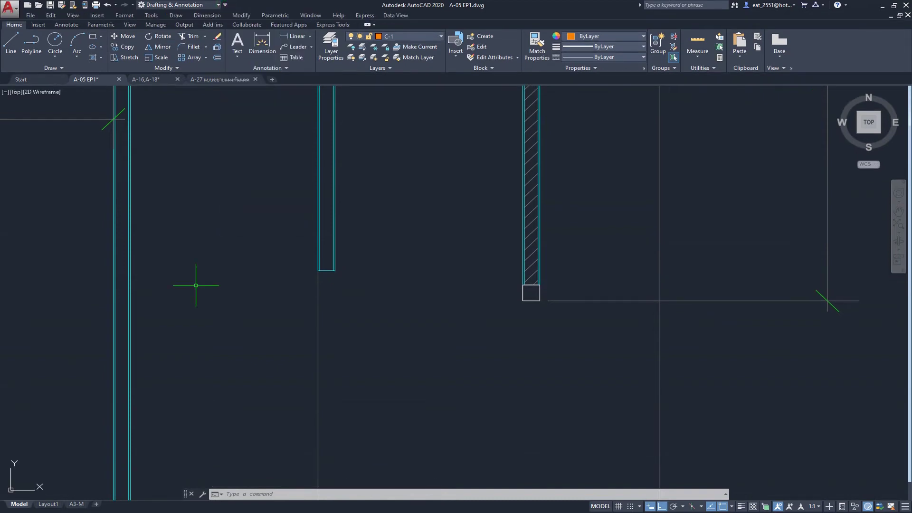
Cancel a started stretch of the left wall, then dock the command line full width at the bottom
{"action": "left_click", "coordinate": [116, 59]}
{"action": "left_click", "coordinate": [406, 249]}
{"action": "left_click", "coordinate": [230, 310]}
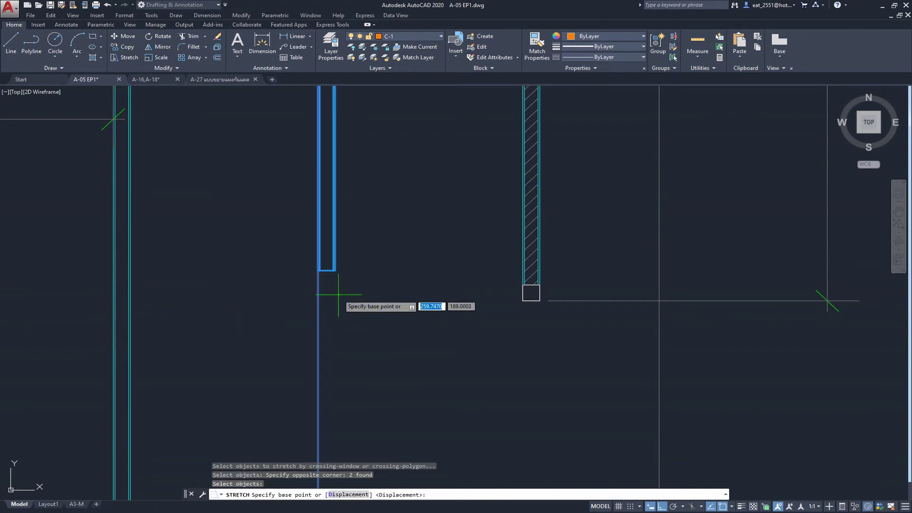
{"action": "left_click", "coordinate": [335, 271]}
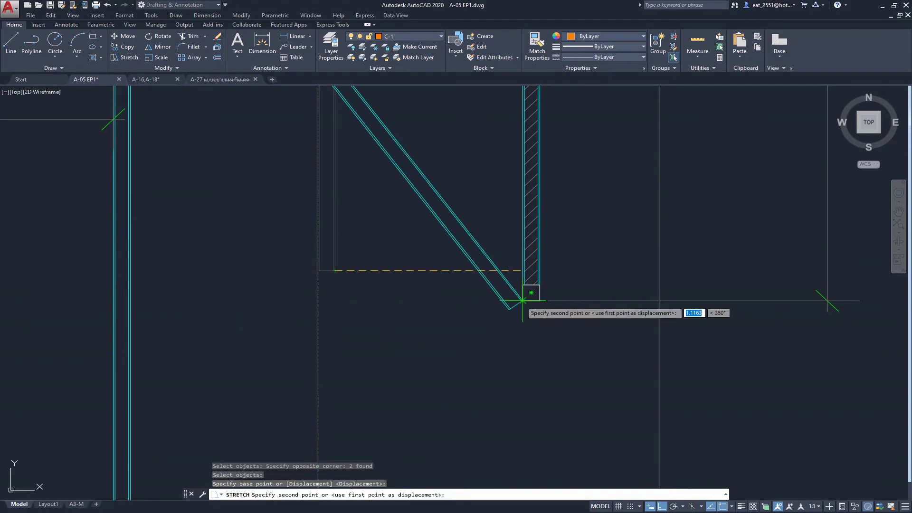
{"action": "key", "text": "Escape"}
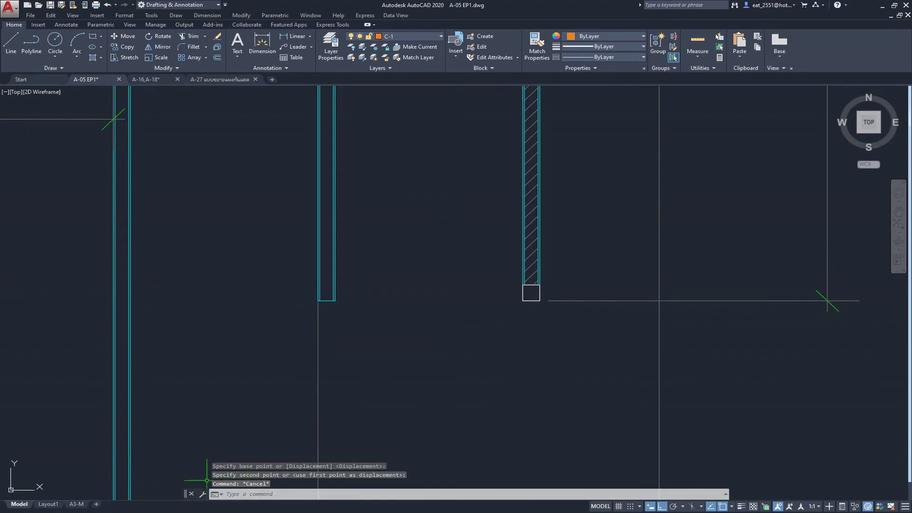
{"action": "left_click_drag", "start_coordinate": [186, 494], "coordinate": [197, 490]}
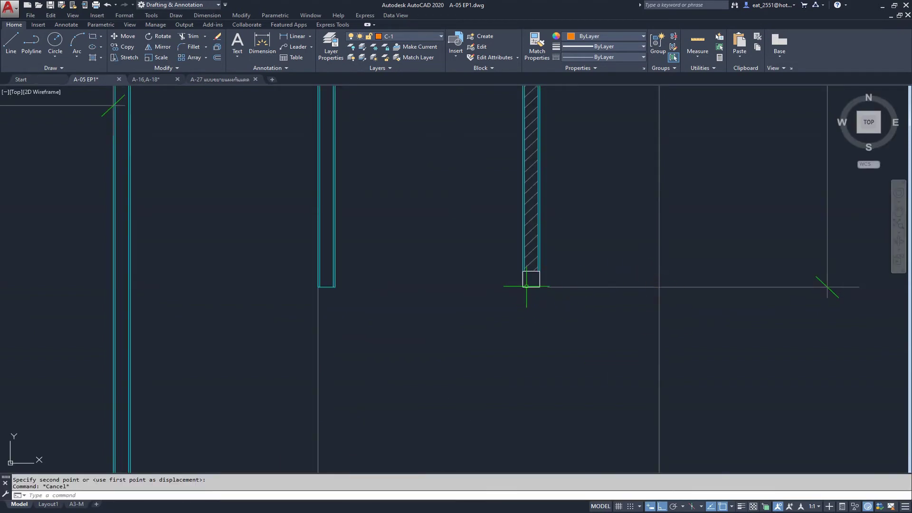
{"action": "scroll", "coordinate": [527, 286], "scroll_direction": "up", "scroll_amount": 4}
Copy the small column base square from its lower-left corner to the left wall's bottom corner
{"action": "left_click", "coordinate": [480, 234]}
{"action": "left_click", "coordinate": [621, 320]}
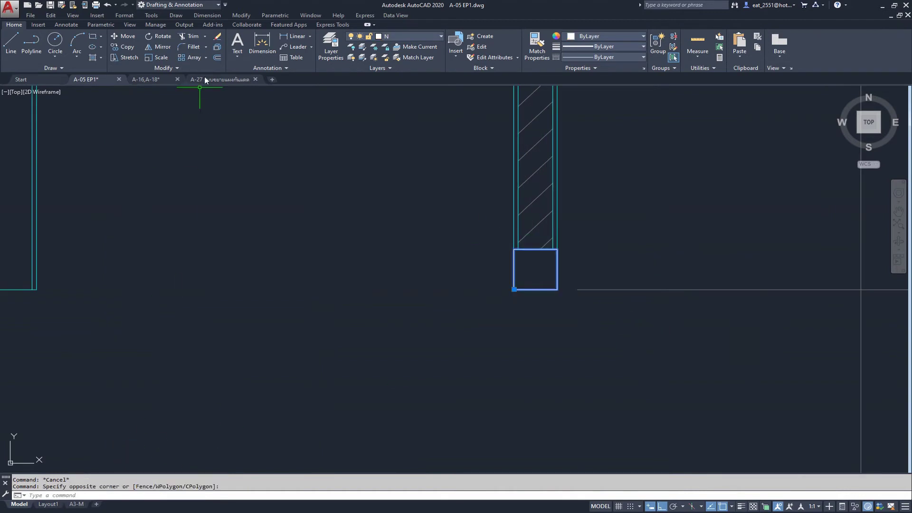
{"action": "left_click", "coordinate": [125, 47]}
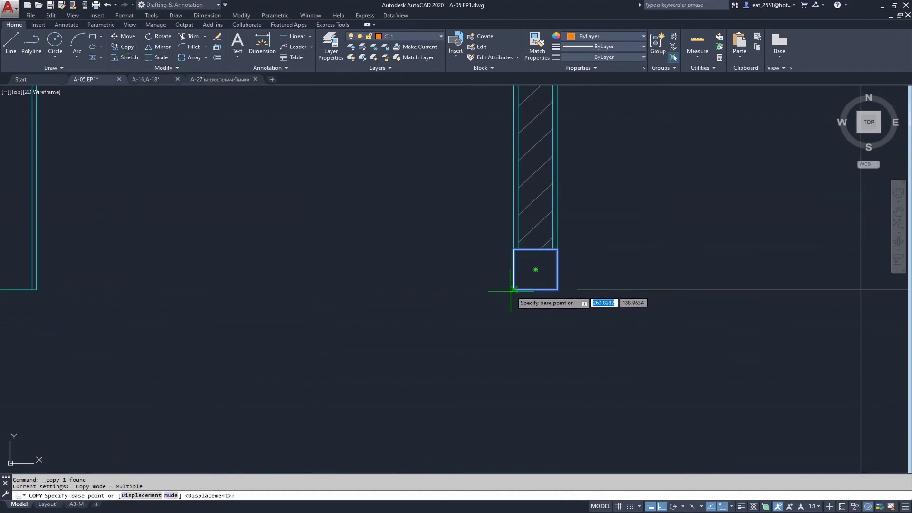
{"action": "left_click", "coordinate": [513, 289]}
{"action": "scroll", "coordinate": [428, 265], "scroll_direction": "down", "scroll_amount": 4}
{"action": "scroll", "coordinate": [333, 266], "scroll_direction": "up", "scroll_amount": 8}
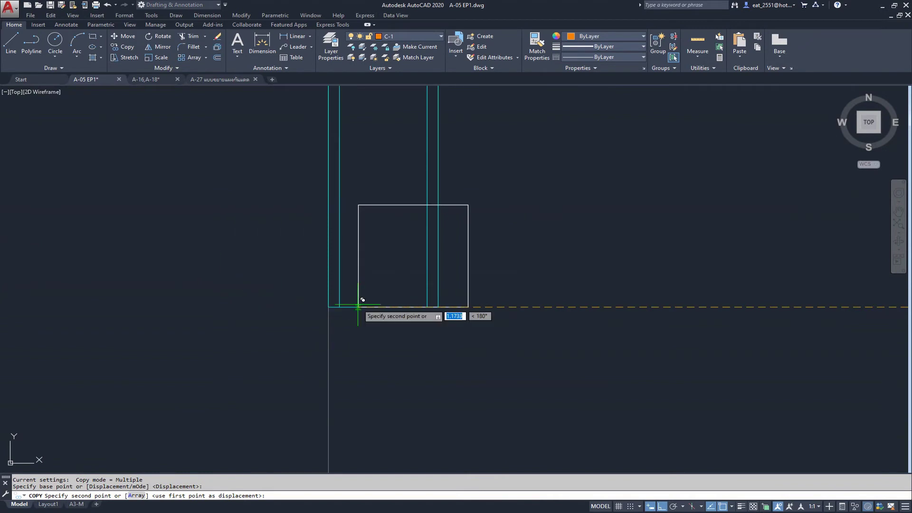
{"action": "left_click", "coordinate": [328, 307]}
{"action": "key", "text": "Escape"}
{"action": "scroll", "coordinate": [333, 266], "scroll_direction": "down", "scroll_amount": 6}
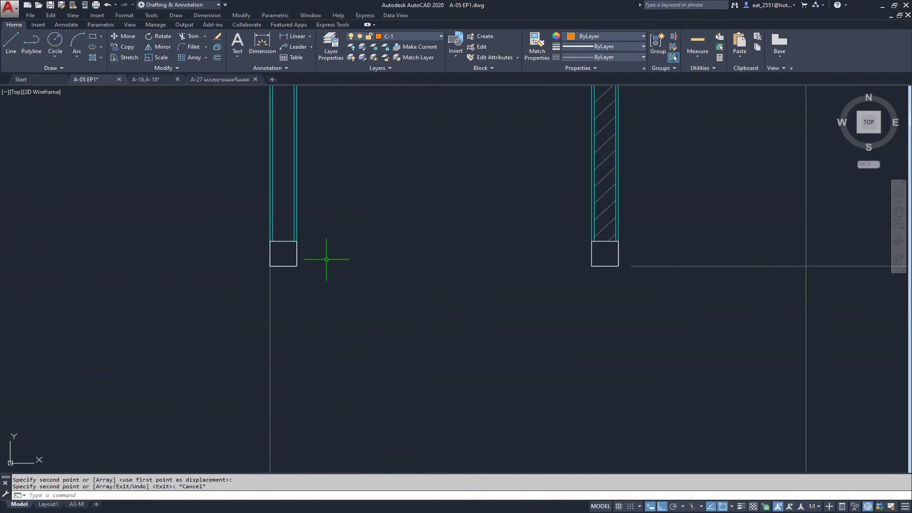
{"action": "scroll", "coordinate": [370, 280], "scroll_direction": "down", "scroll_amount": 8}
{"action": "scroll", "coordinate": [379, 285], "scroll_direction": "up", "scroll_amount": 1}
Pan and zoom to bring the 1.85 dimensions into view
{"action": "scroll", "coordinate": [387, 260], "scroll_direction": "up", "scroll_amount": 1}
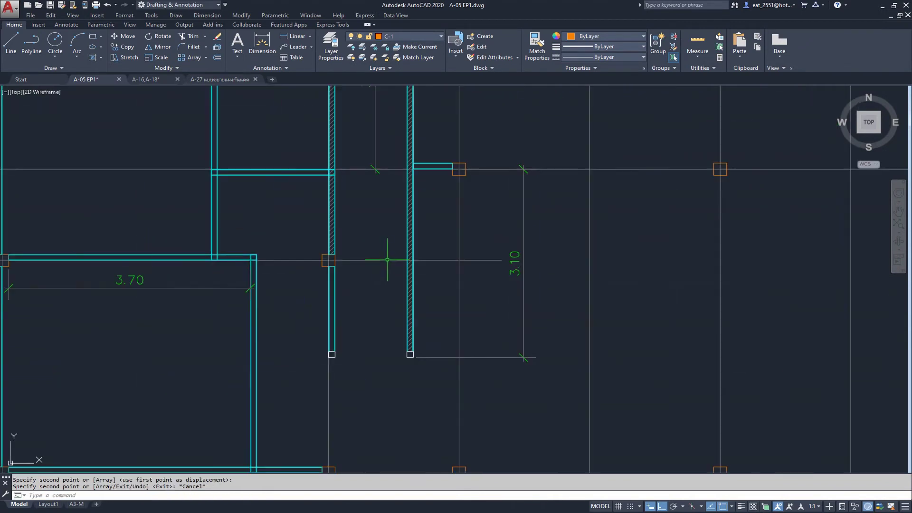
{"action": "middle_click_drag", "start_coordinate": [387, 260], "coordinate": [402, 331]}
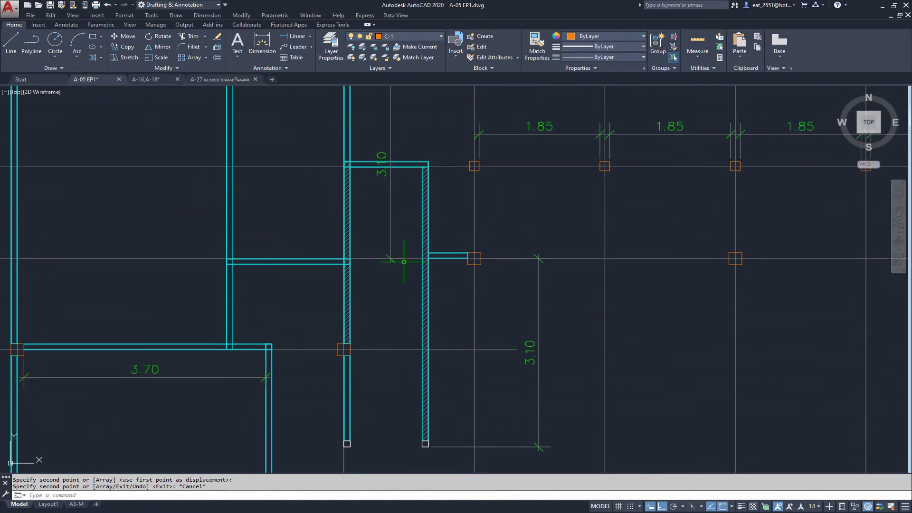
{"action": "scroll", "coordinate": [404, 262], "scroll_direction": "down", "scroll_amount": 3}
{"action": "scroll", "coordinate": [408, 288], "scroll_direction": "up", "scroll_amount": 5}
{"action": "scroll", "coordinate": [414, 251], "scroll_direction": "down", "scroll_amount": 2}
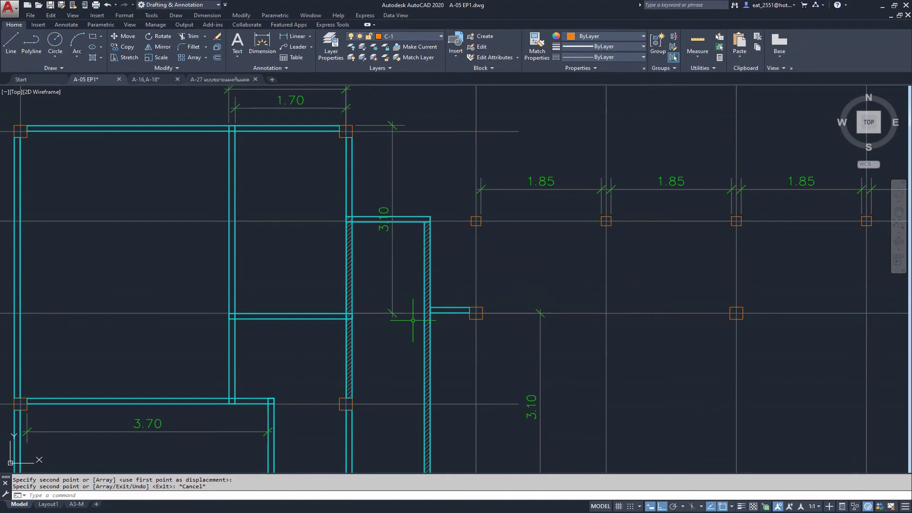
{"action": "scroll", "coordinate": [405, 311], "scroll_direction": "down", "scroll_amount": 3}
{"action": "scroll", "coordinate": [413, 315], "scroll_direction": "up", "scroll_amount": 2}
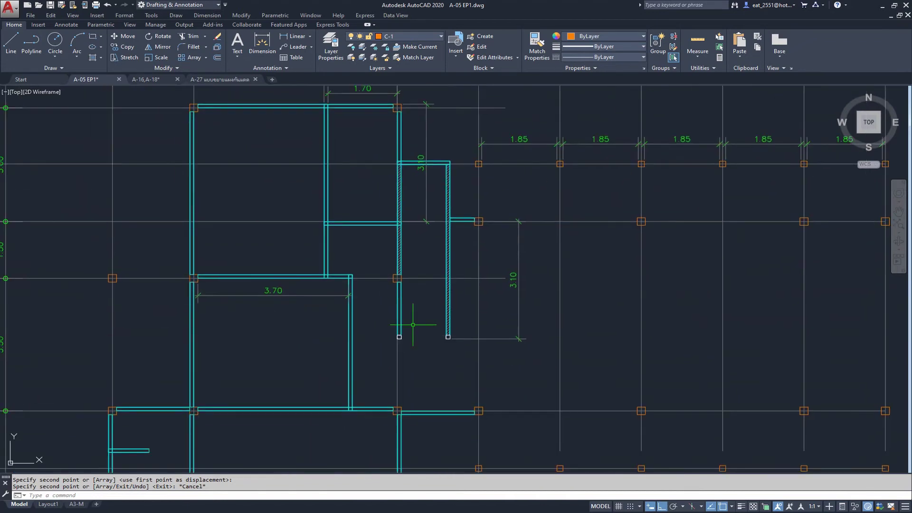
{"action": "scroll", "coordinate": [413, 325], "scroll_direction": "up", "scroll_amount": 3}
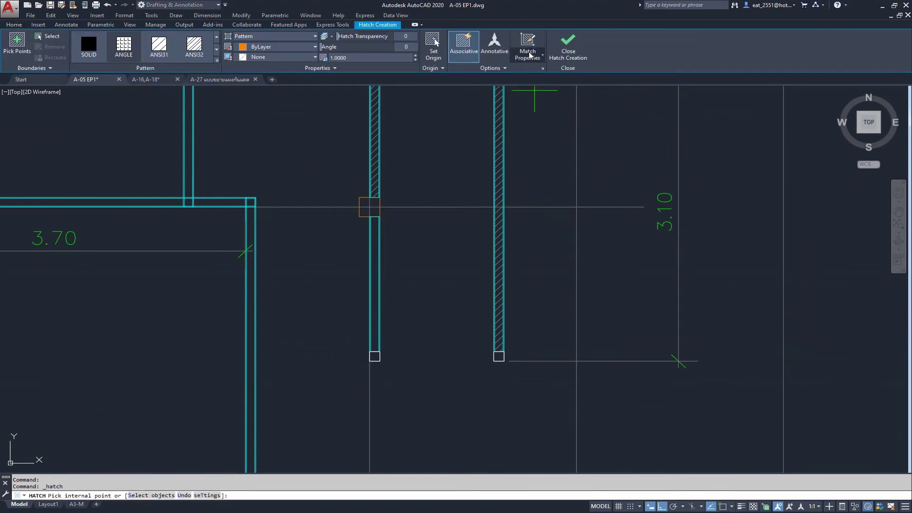
Hatch the left stair wall by matching the right wall's diagonal hatch
{"action": "left_click", "coordinate": [531, 39]}
{"action": "scroll", "coordinate": [504, 324], "scroll_direction": "up", "scroll_amount": 4}
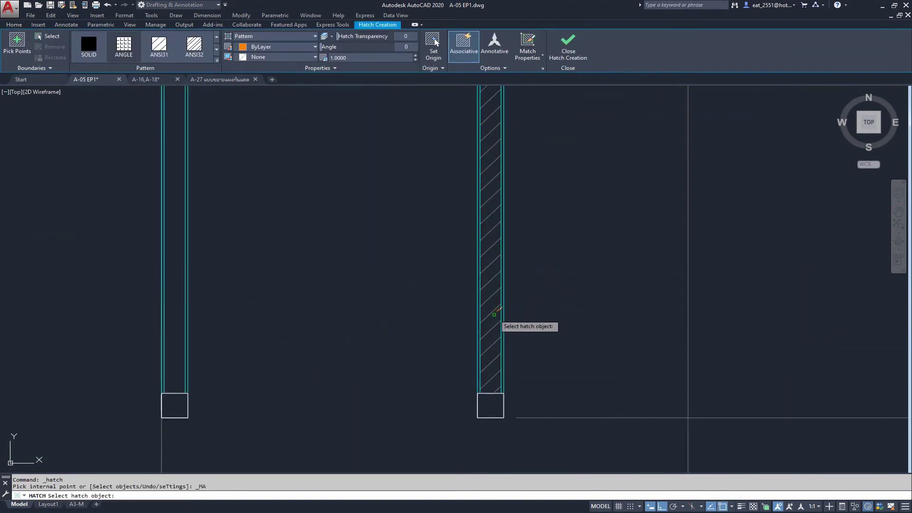
{"action": "left_click", "coordinate": [494, 311]}
{"action": "scroll", "coordinate": [470, 393], "scroll_direction": "down", "scroll_amount": 2}
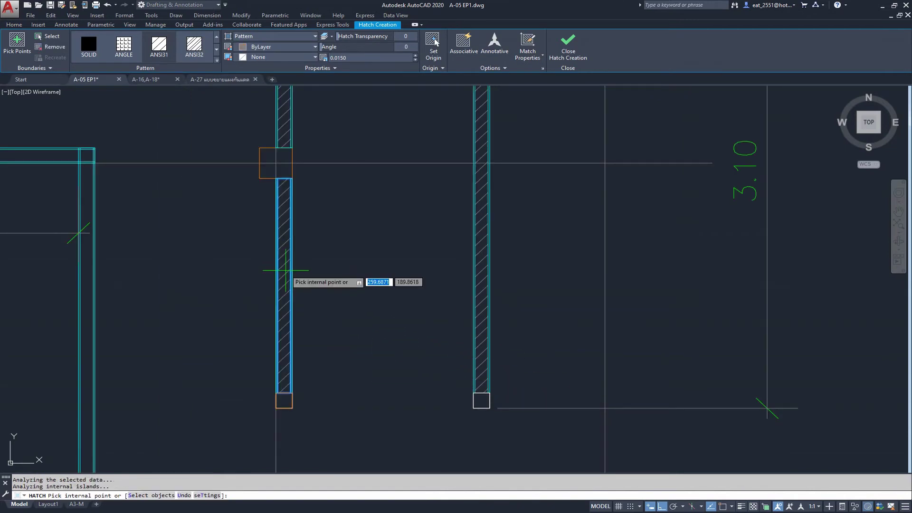
{"action": "key", "text": "Return"}
Erase the 3.10 dimension between the walls
{"action": "scroll", "coordinate": [315, 278], "scroll_direction": "down", "scroll_amount": 4}
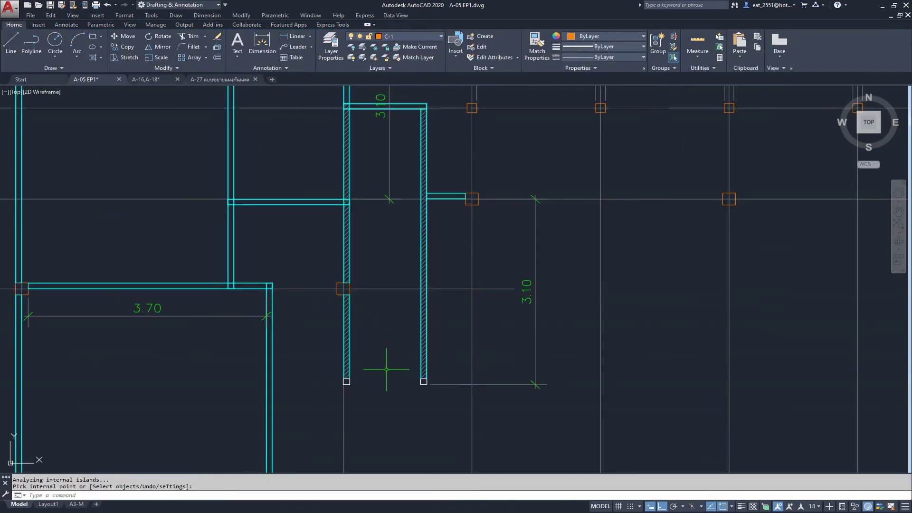
{"action": "left_click_drag", "start_coordinate": [541, 209], "coordinate": [444, 198]}
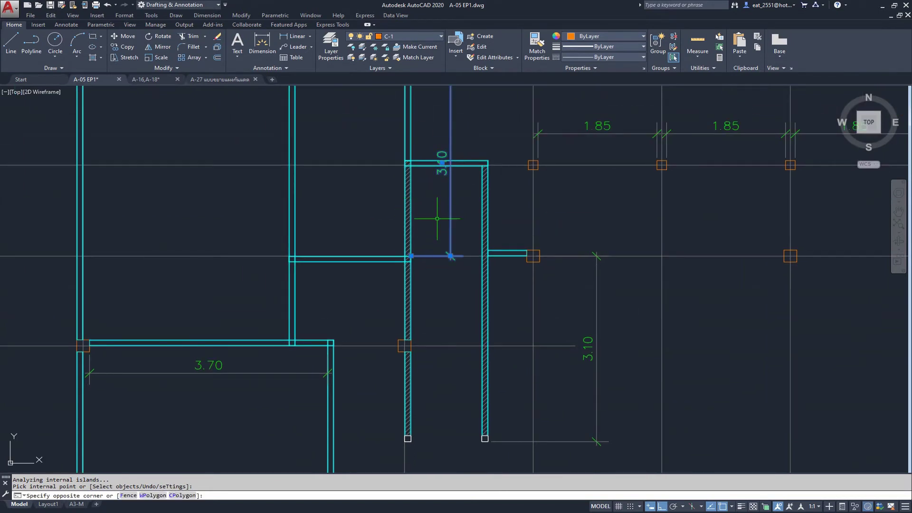
{"action": "key", "text": "Delete"}
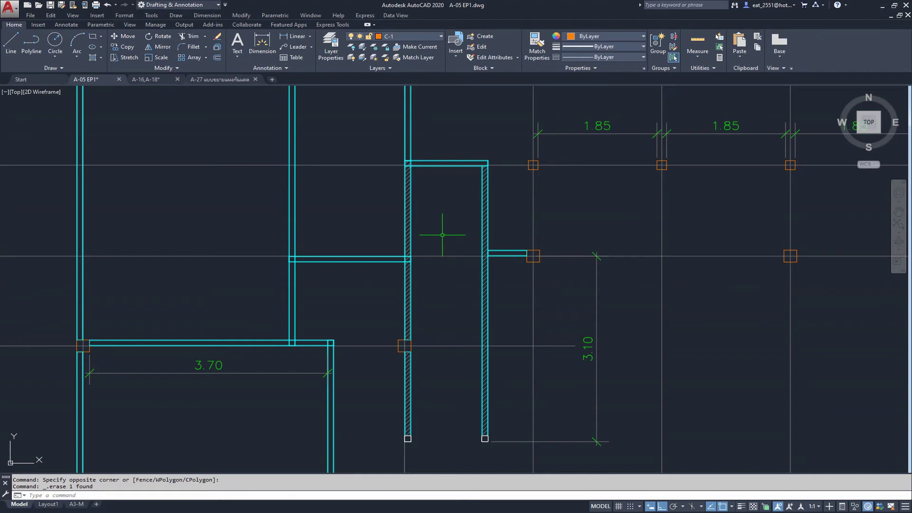
Pan and zoom over the grid and stair wall ends, then bring up the PDF sheet A-23
{"action": "scroll", "coordinate": [443, 252], "scroll_direction": "down", "scroll_amount": 4}
{"action": "middle_click_drag", "start_coordinate": [437, 243], "coordinate": [436, 277]}
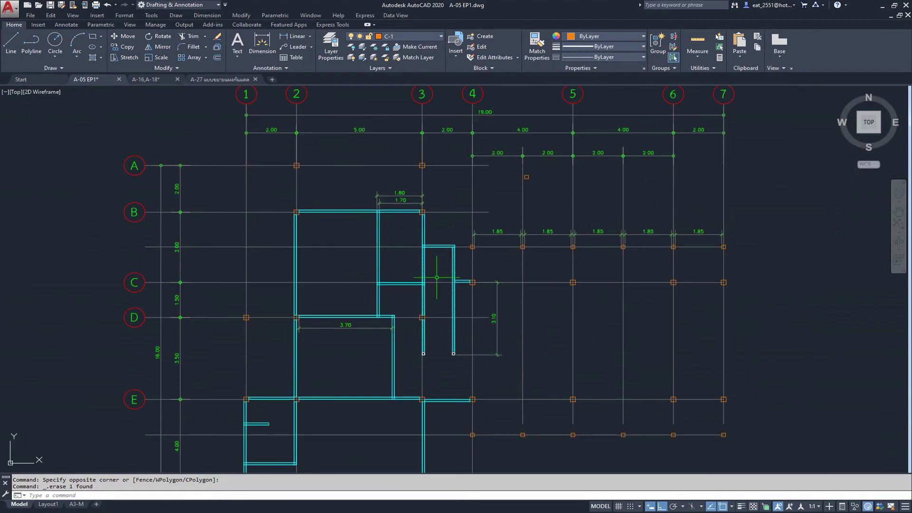
{"action": "scroll", "coordinate": [409, 275], "scroll_direction": "up", "scroll_amount": 2}
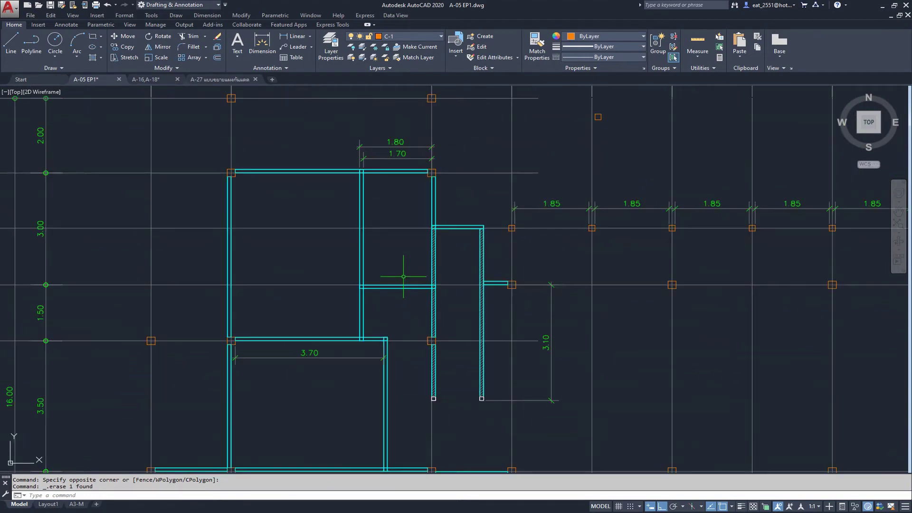
{"action": "mouse_move", "coordinate": [380, 306]}
{"action": "middle_mouse_down"}
{"action": "mouse_move", "coordinate": [417, 255]}
{"action": "mouse_move", "coordinate": [378, 285]}
{"action": "middle_mouse_up"}
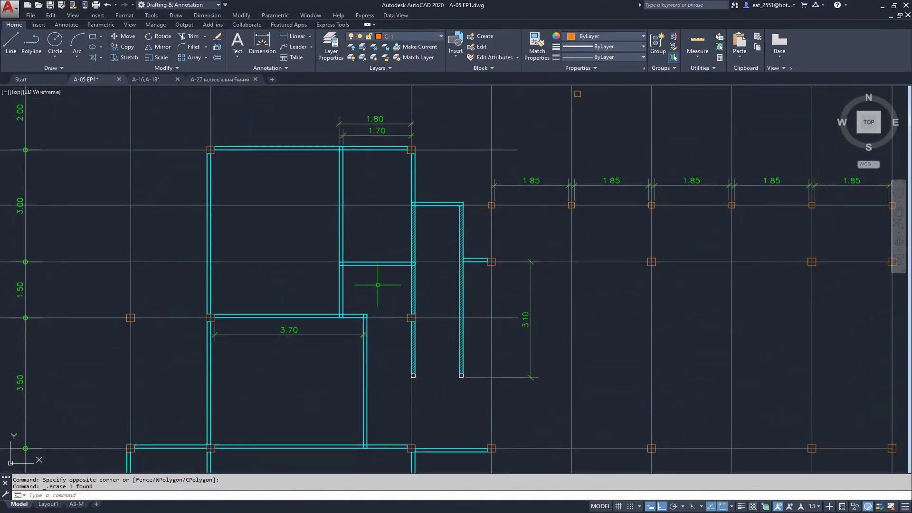
{"action": "scroll", "coordinate": [445, 367], "scroll_direction": "up", "scroll_amount": 4}
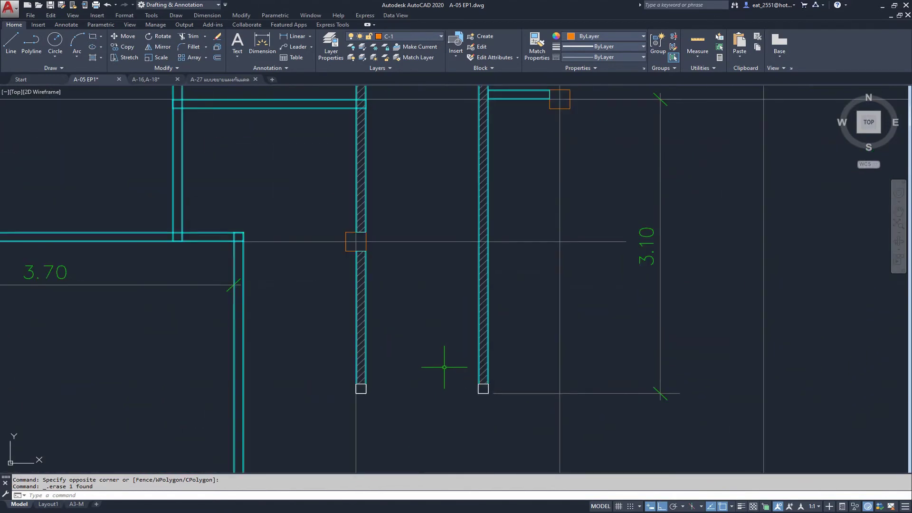
{"action": "scroll", "coordinate": [442, 366], "scroll_direction": "up", "scroll_amount": 2}
{"action": "scroll", "coordinate": [447, 308], "scroll_direction": "down", "scroll_amount": 4}
{"action": "middle_click_drag", "start_coordinate": [432, 265], "coordinate": [443, 284]}
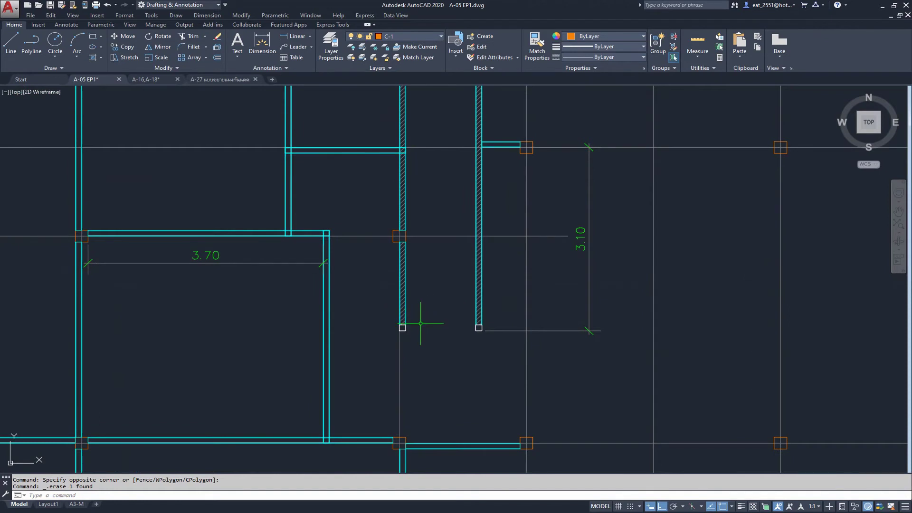
{"action": "key", "text": "alt+Tab"}
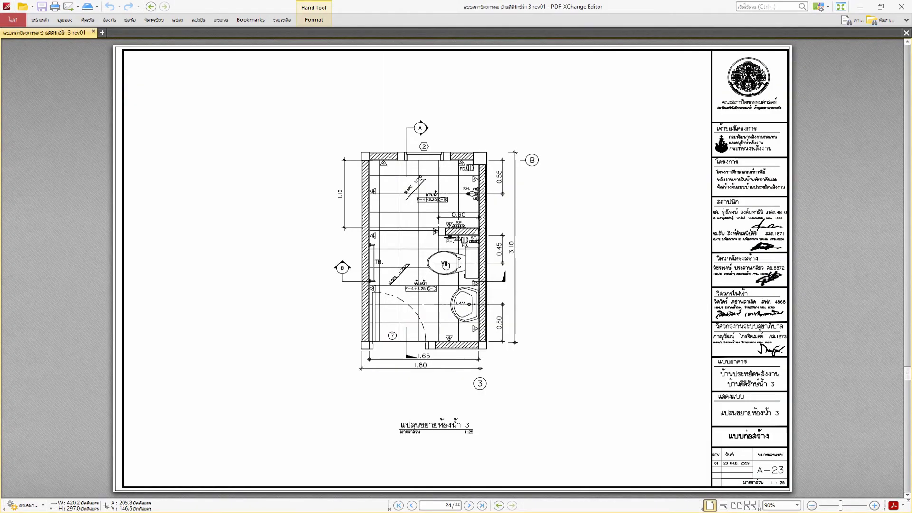
Check the enlarged stair plan on PDF sheet A-25, then return to the A-05 drawing
{"action": "scroll", "coordinate": [445, 265], "scroll_direction": "down", "scroll_amount": 2}
{"action": "scroll", "coordinate": [446, 265], "scroll_direction": "down", "scroll_amount": 2}
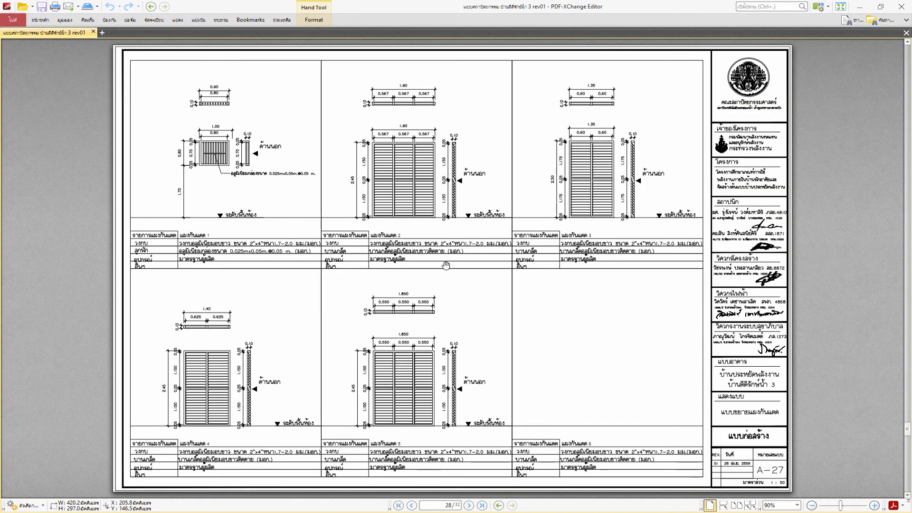
{"action": "scroll", "coordinate": [446, 264], "scroll_direction": "up", "scroll_amount": 1}
{"action": "scroll", "coordinate": [446, 265], "scroll_direction": "up", "scroll_amount": 1}
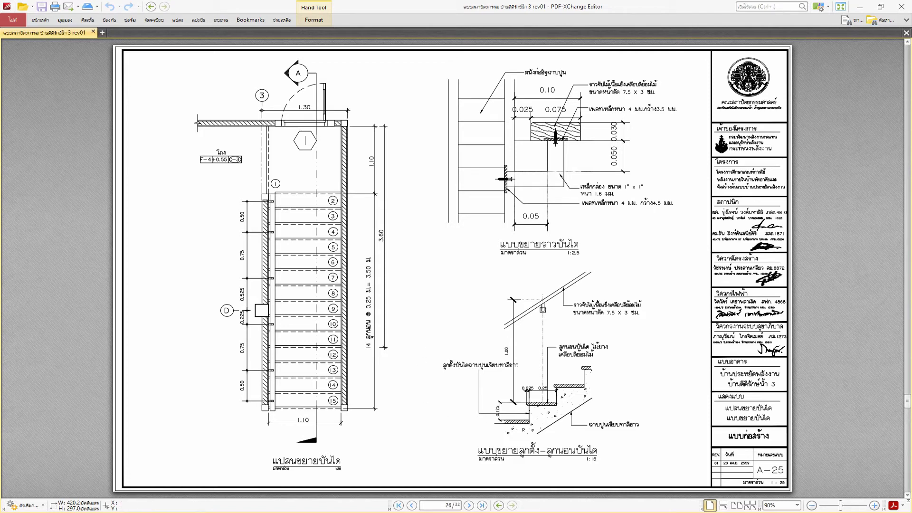
{"action": "left_click", "coordinate": [166, 475]}
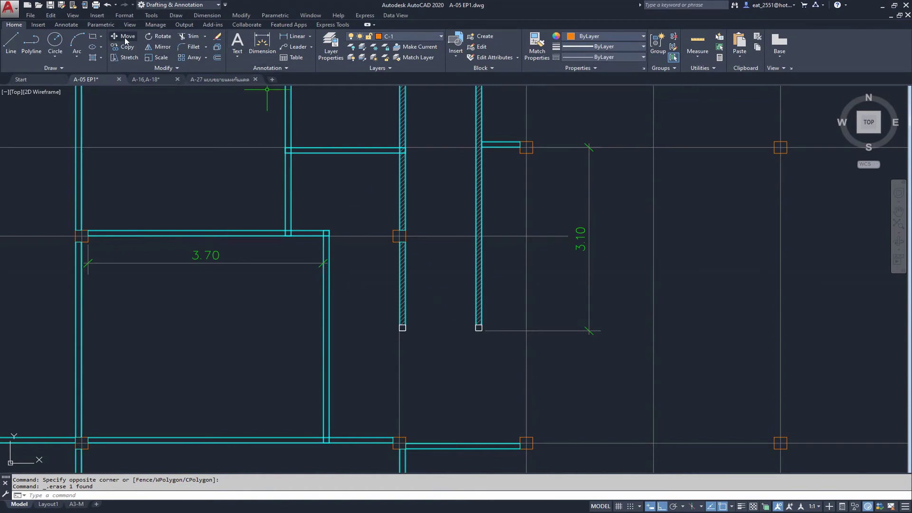
Place a 1.10 linear dimension below the stair wall ends and make Stair the current layer
{"action": "left_click", "coordinate": [294, 36]}
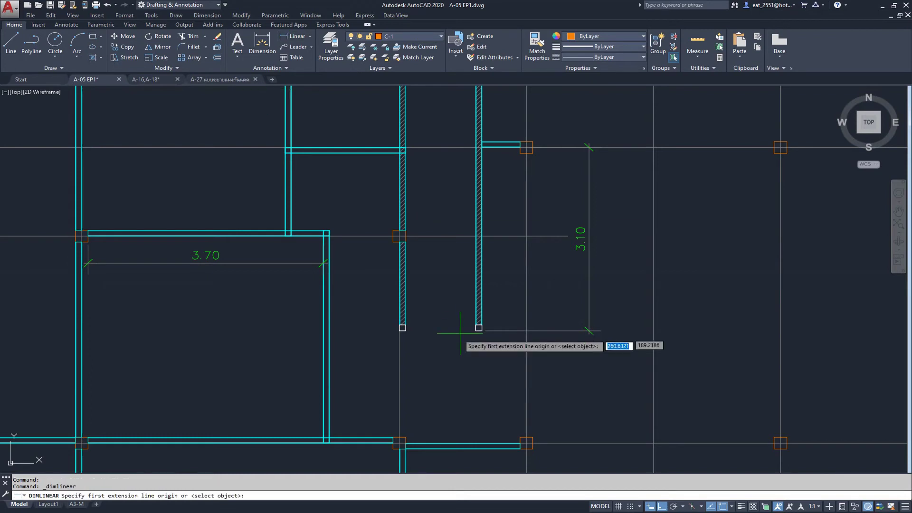
{"action": "scroll", "coordinate": [460, 333], "scroll_direction": "up", "scroll_amount": 5}
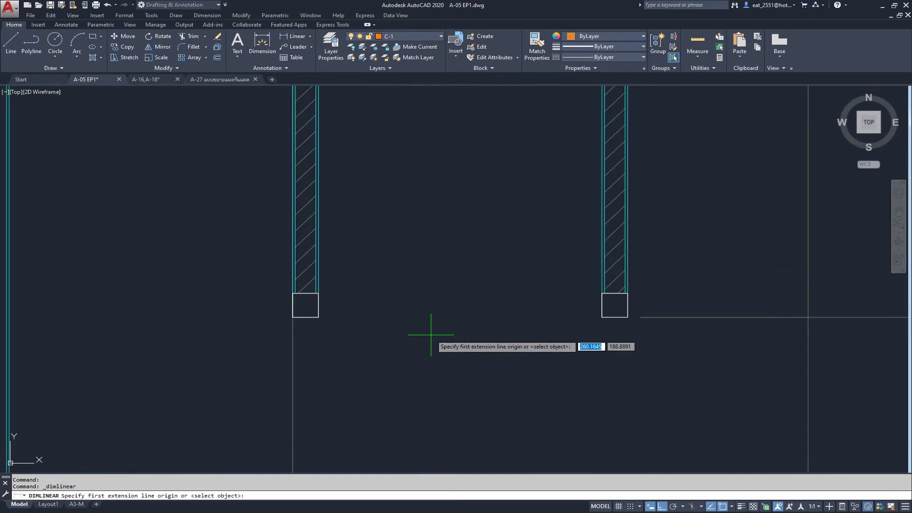
{"action": "left_click", "coordinate": [319, 318]}
{"action": "left_click", "coordinate": [602, 318]}
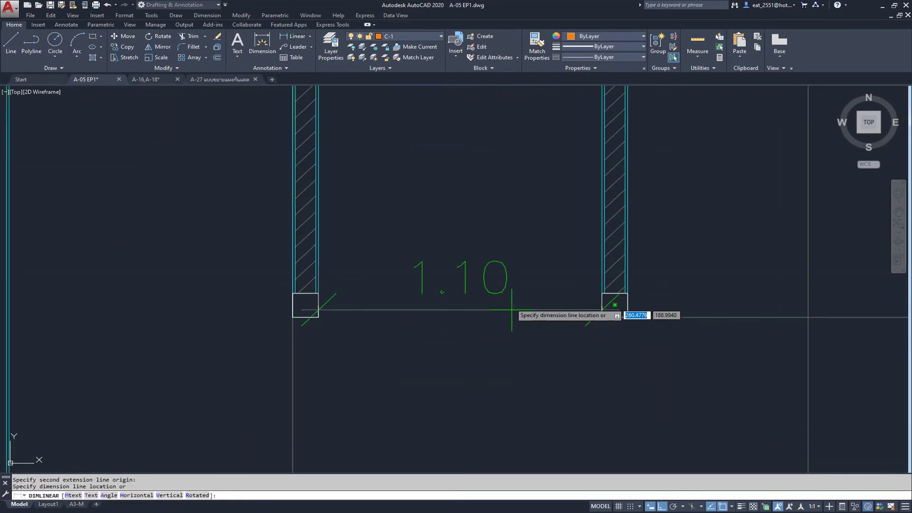
{"action": "scroll", "coordinate": [512, 310], "scroll_direction": "down", "scroll_amount": 2}
{"action": "left_click", "coordinate": [503, 385]}
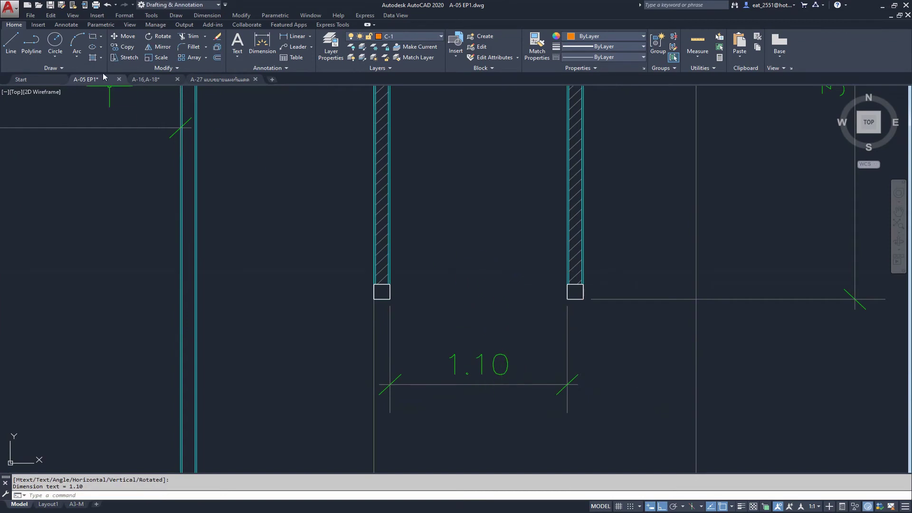
{"action": "left_click", "coordinate": [423, 37]}
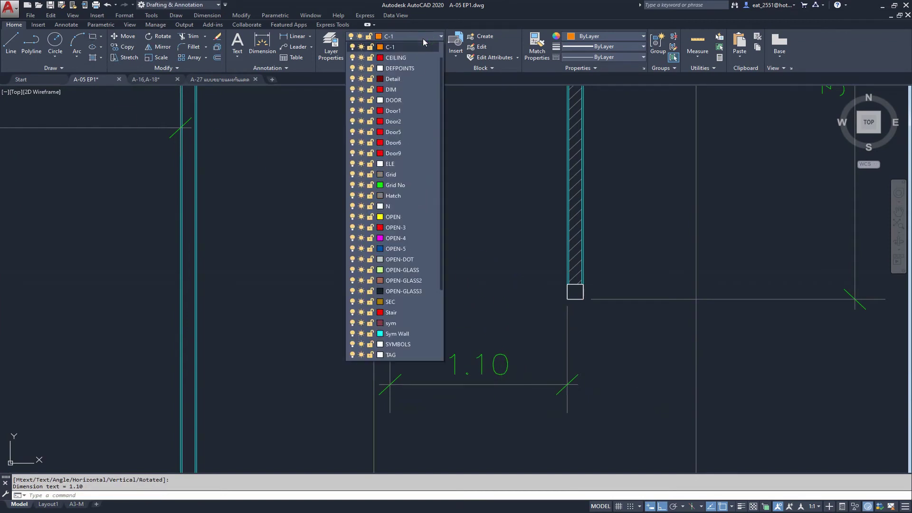
{"action": "left_click", "coordinate": [403, 313]}
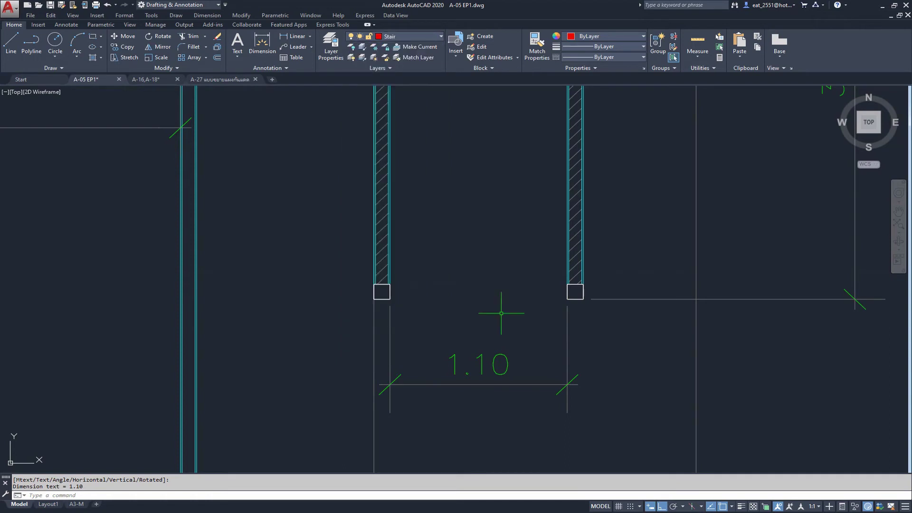
Draw a 1.1 by 0.25 rectangle tread in open space beside the stair
{"action": "left_click", "coordinate": [93, 36]}
{"action": "middle_click_drag", "start_coordinate": [459, 264], "coordinate": [376, 305]}
{"action": "scroll", "coordinate": [372, 255], "scroll_direction": "down", "scroll_amount": 2}
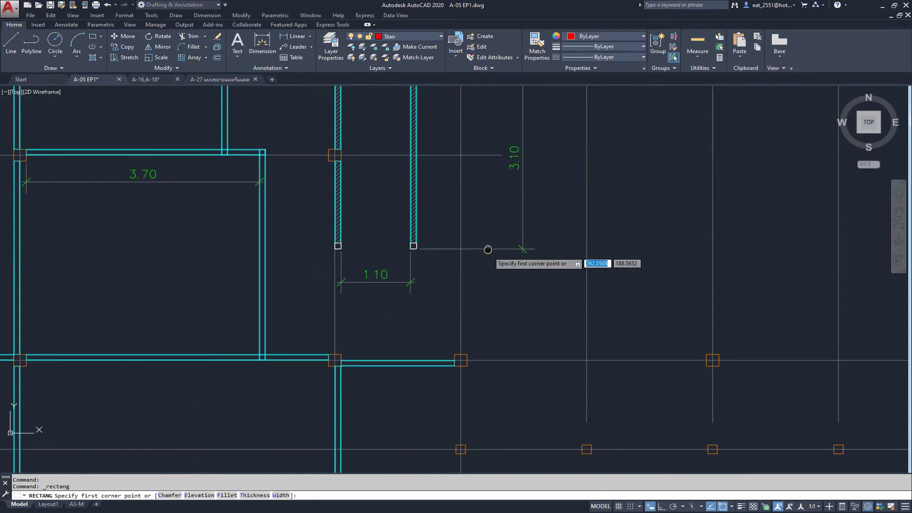
{"action": "scroll", "coordinate": [479, 293], "scroll_direction": "up", "scroll_amount": 2}
{"action": "left_click", "coordinate": [490, 270]}
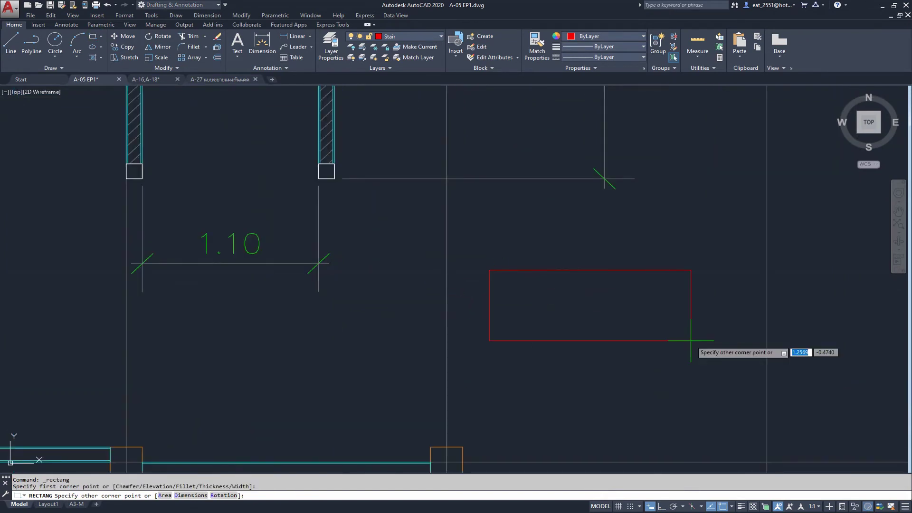
{"action": "type", "text": "d"}
{"action": "key", "text": "Return"}
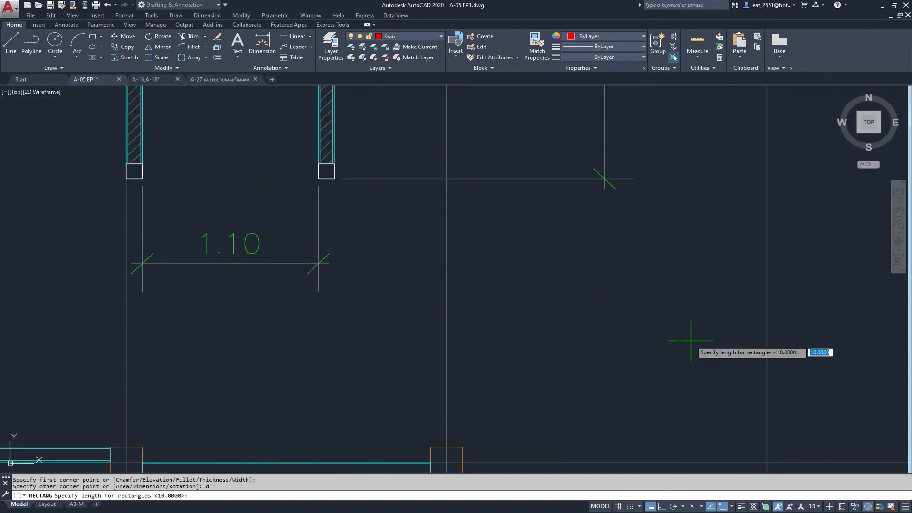
{"action": "type", "text": "1.1"}
{"action": "key", "text": "Return"}
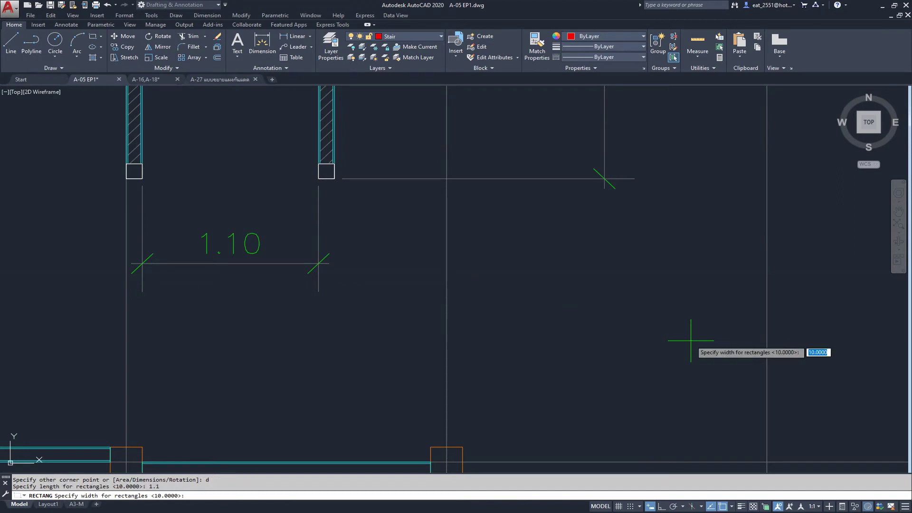
{"action": "type", "text": ".25"}
{"action": "key", "text": "Return"}
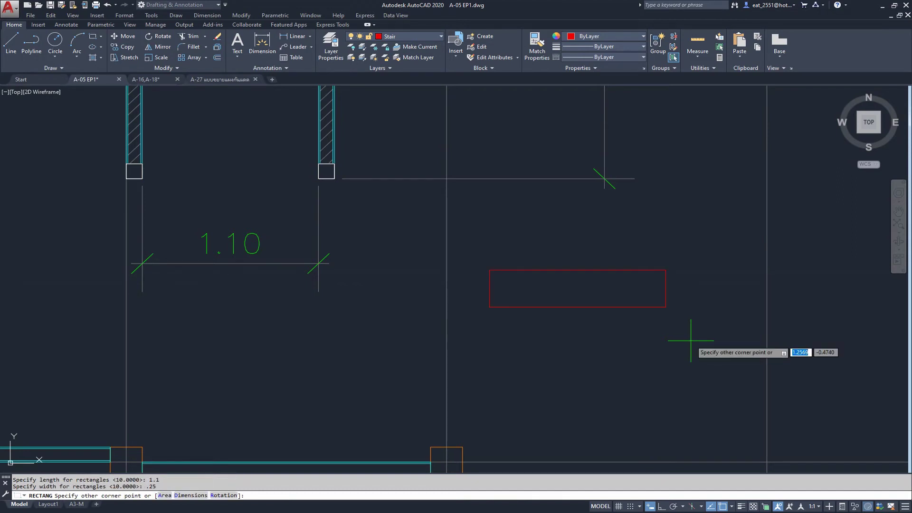
{"action": "left_click", "coordinate": [691, 341]}
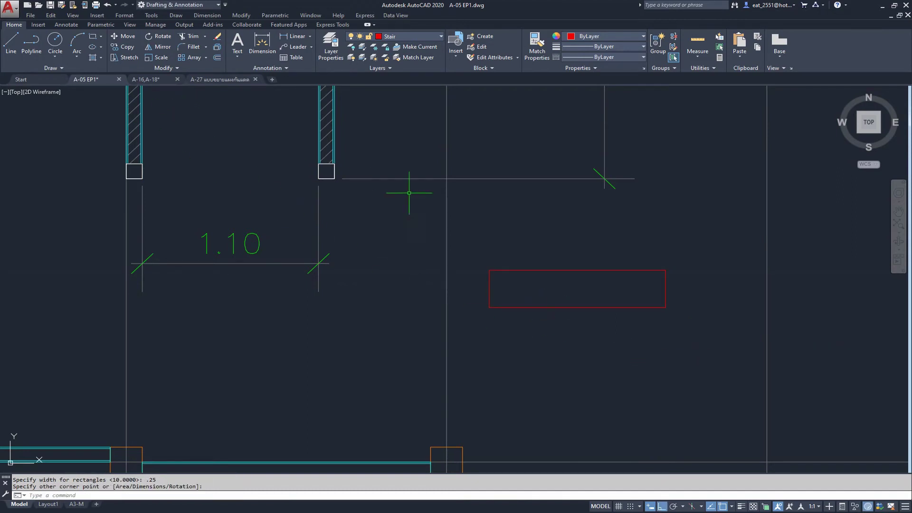
Move the red tread between the bottom ends of the two stair walls
{"action": "left_click", "coordinate": [685, 246]}
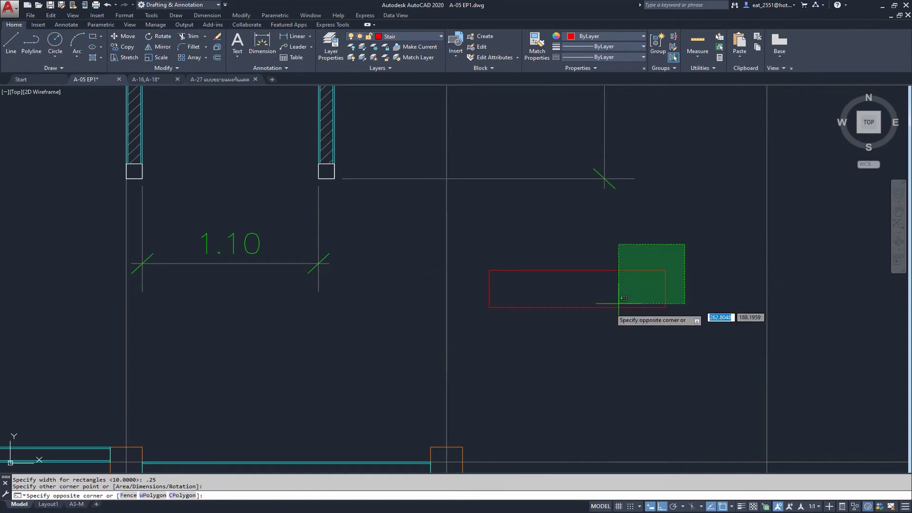
{"action": "left_click", "coordinate": [472, 363]}
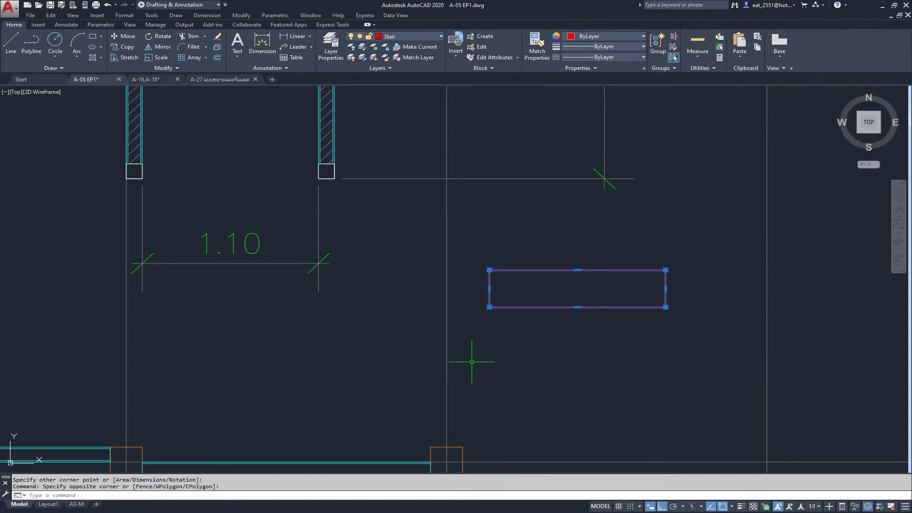
{"action": "left_click", "coordinate": [120, 39]}
{"action": "left_click", "coordinate": [490, 307]}
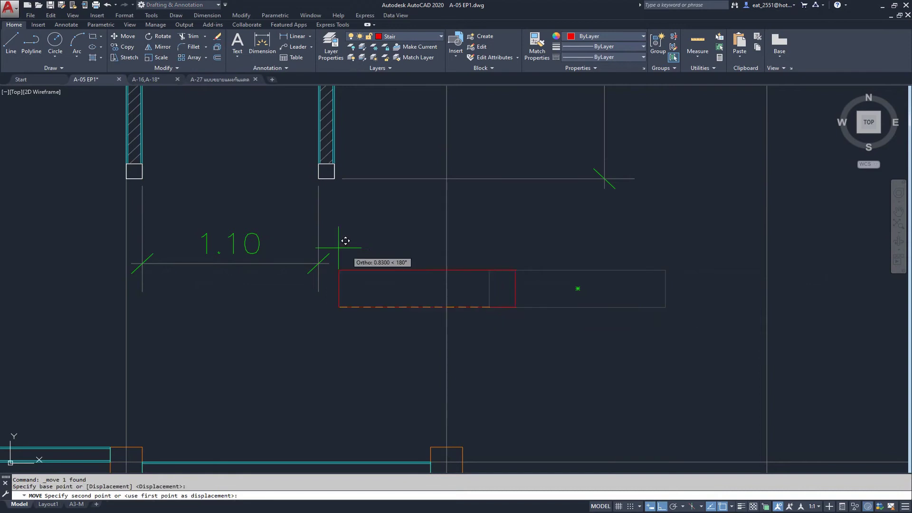
{"action": "left_click", "coordinate": [143, 178]}
{"action": "middle_click_drag", "start_coordinate": [370, 230], "coordinate": [473, 335]}
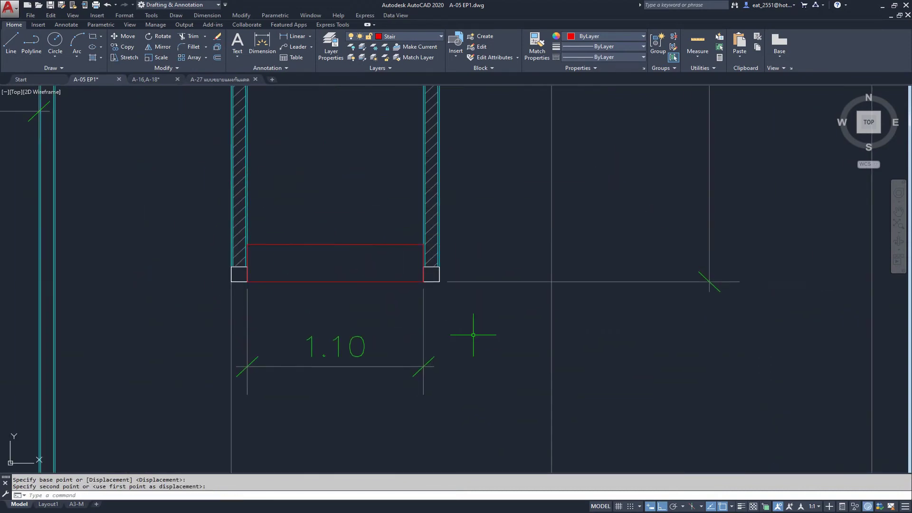
Select the red tread and its base point for copying
{"action": "left_click", "coordinate": [119, 49]}
{"action": "left_click", "coordinate": [350, 233]}
{"action": "left_click", "coordinate": [318, 265]}
{"action": "key", "text": "Return"}
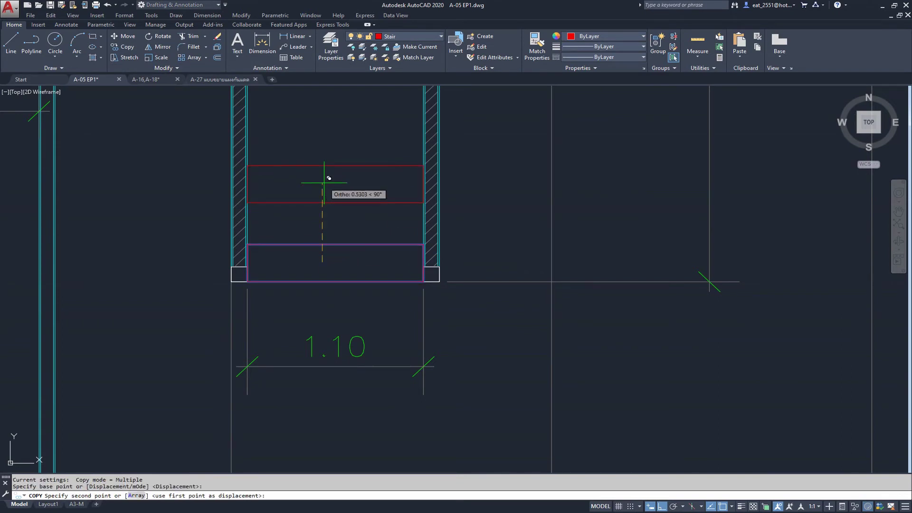
Array the tread copy into 15 items spaced 0.25 apart up the stair
{"action": "type", "text": "a"}
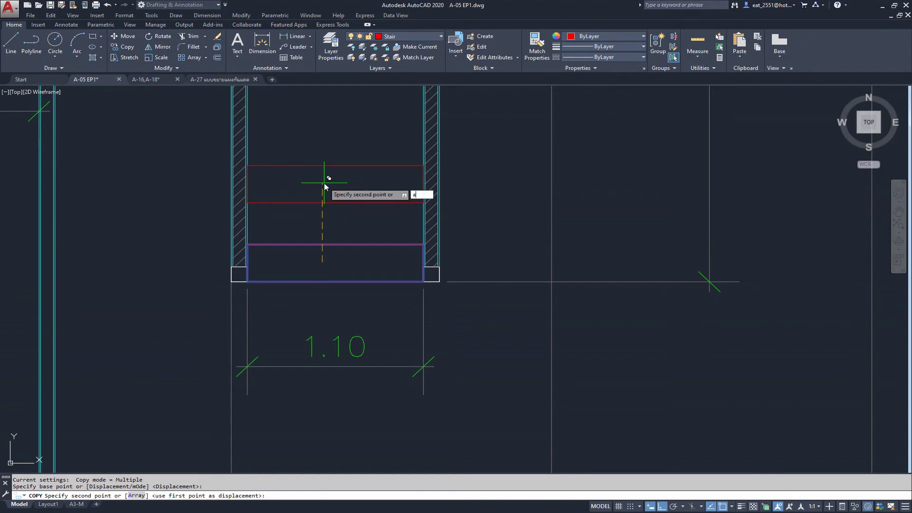
{"action": "key", "text": "Return"}
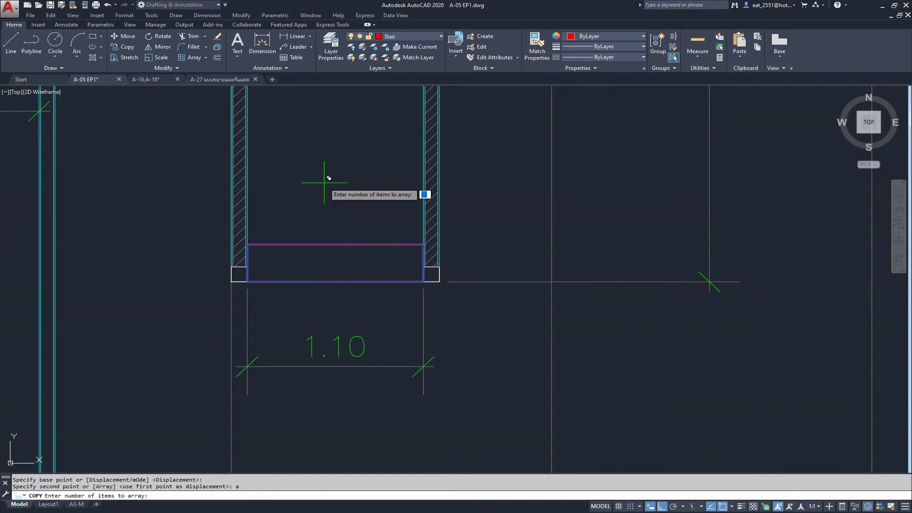
{"action": "type", "text": "15"}
{"action": "key", "text": "Return"}
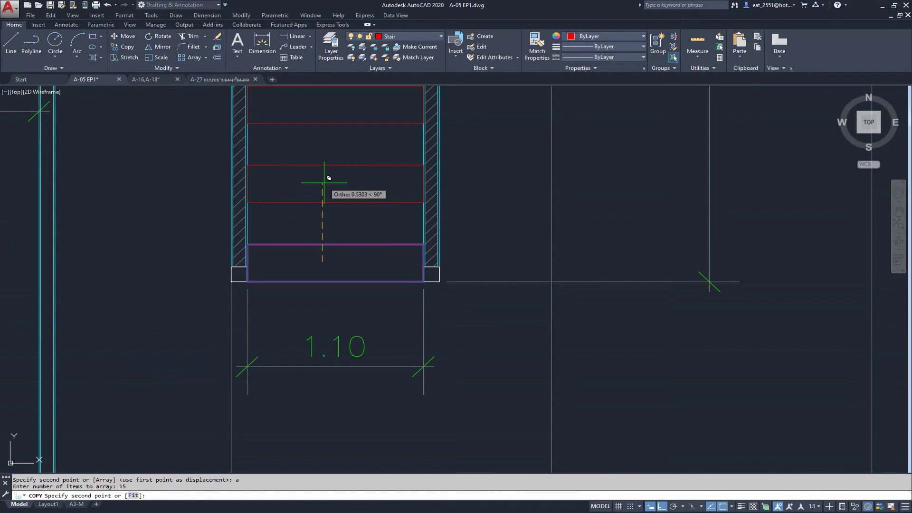
{"action": "type", "text": ".25"}
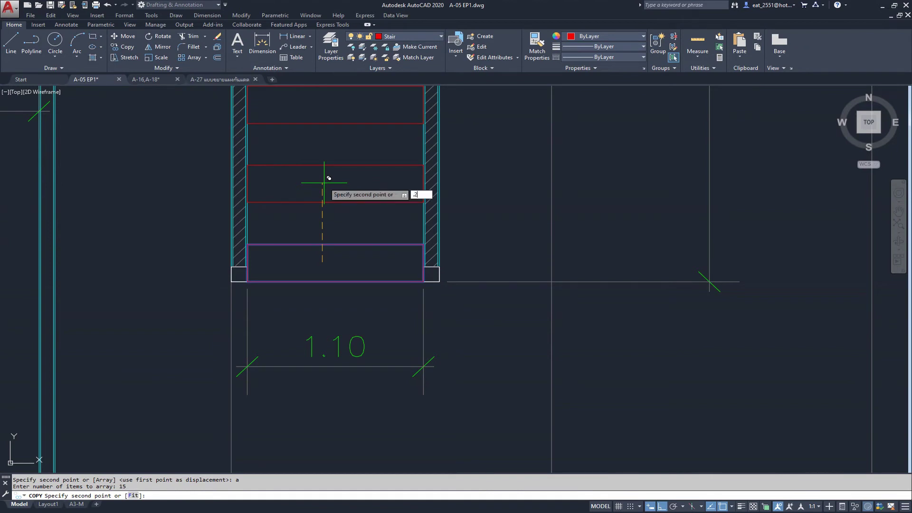
{"action": "key", "text": "Return"}
{"action": "key", "text": "Return"}
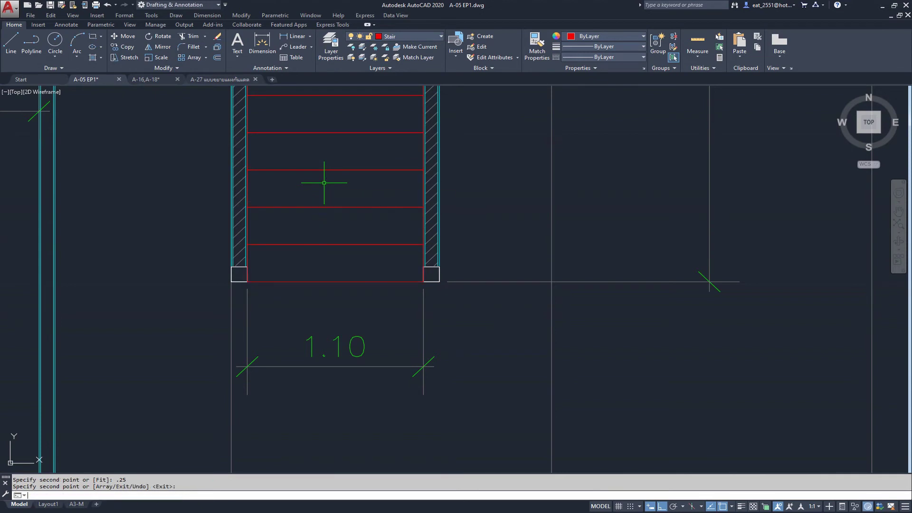
{"action": "scroll", "coordinate": [324, 182], "scroll_direction": "down", "scroll_amount": 4}
{"action": "scroll", "coordinate": [324, 183], "scroll_direction": "down", "scroll_amount": 3}
{"action": "scroll", "coordinate": [333, 199], "scroll_direction": "down", "scroll_amount": 2}
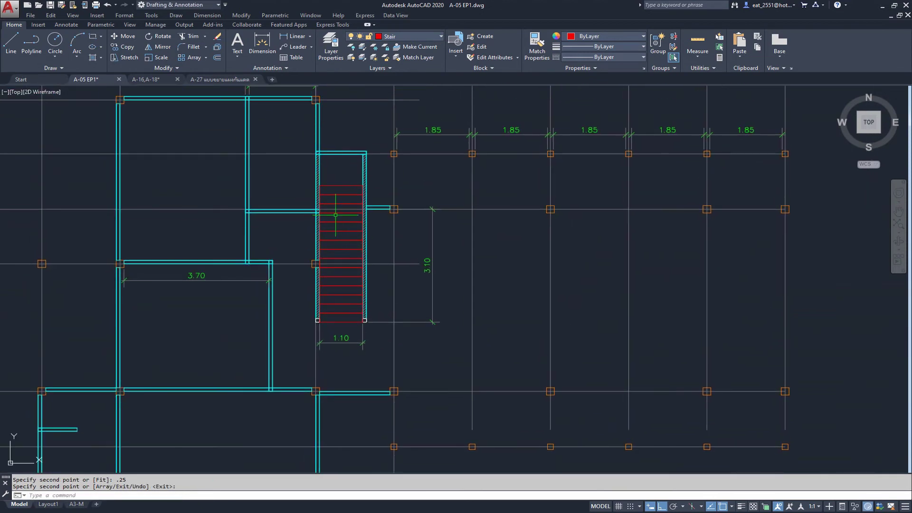
{"action": "scroll", "coordinate": [338, 211], "scroll_direction": "up", "scroll_amount": 7}
Finish copying, erase the topmost red tread, and inspect the top of the stair
{"action": "scroll", "coordinate": [368, 133], "scroll_direction": "down", "scroll_amount": 2}
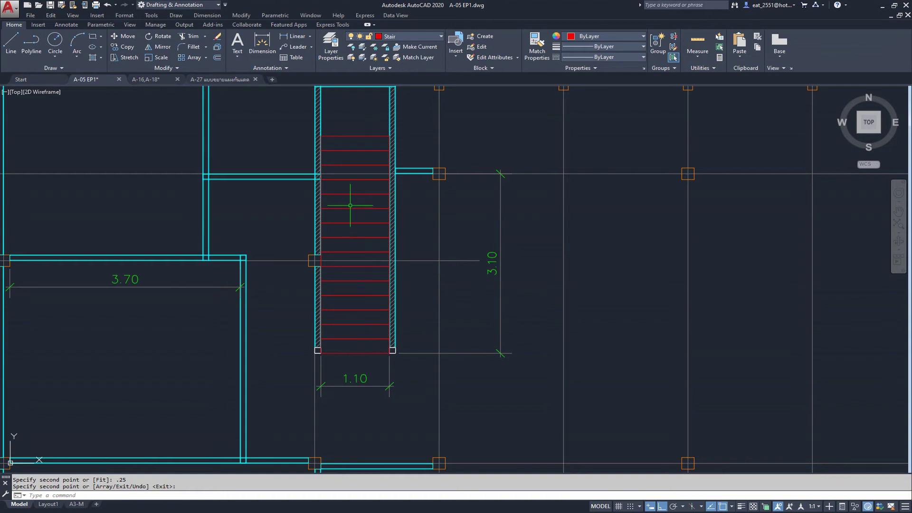
{"action": "key", "text": "Return"}
{"action": "left_click", "coordinate": [353, 144]}
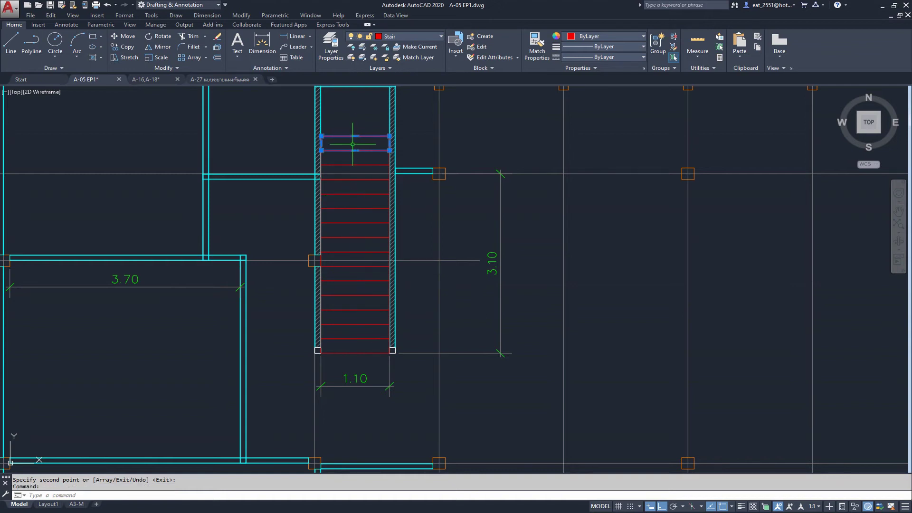
{"action": "key", "text": "Delete"}
{"action": "mouse_move", "coordinate": [353, 144]}
{"action": "middle_mouse_down"}
{"action": "mouse_move", "coordinate": [379, 213]}
{"action": "mouse_move", "coordinate": [372, 231]}
{"action": "middle_mouse_up"}
{"action": "scroll", "coordinate": [380, 210], "scroll_direction": "up", "scroll_amount": 4}
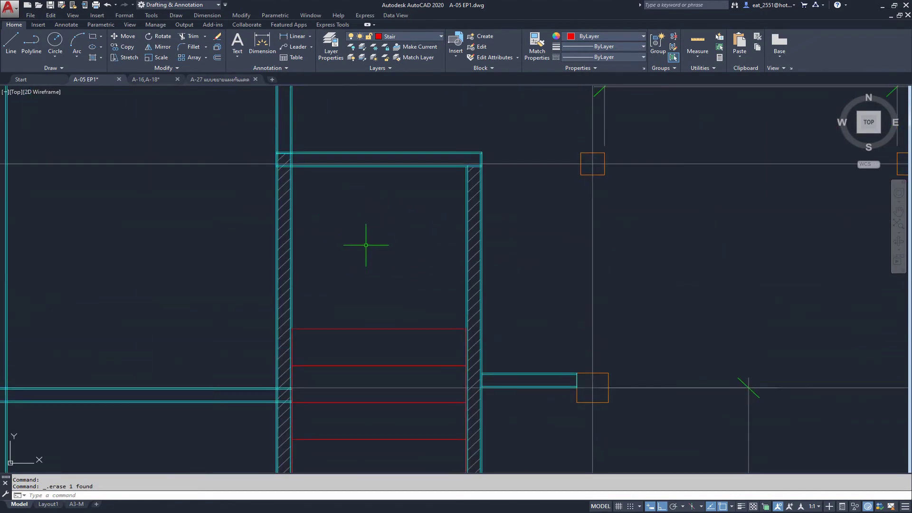
{"action": "scroll", "coordinate": [353, 231], "scroll_direction": "down", "scroll_amount": 2}
{"action": "scroll", "coordinate": [354, 230], "scroll_direction": "up", "scroll_amount": 2}
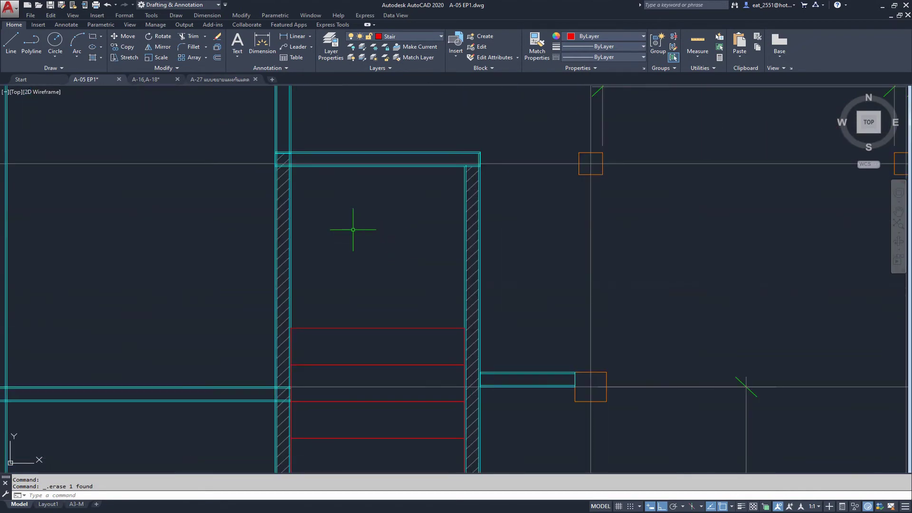